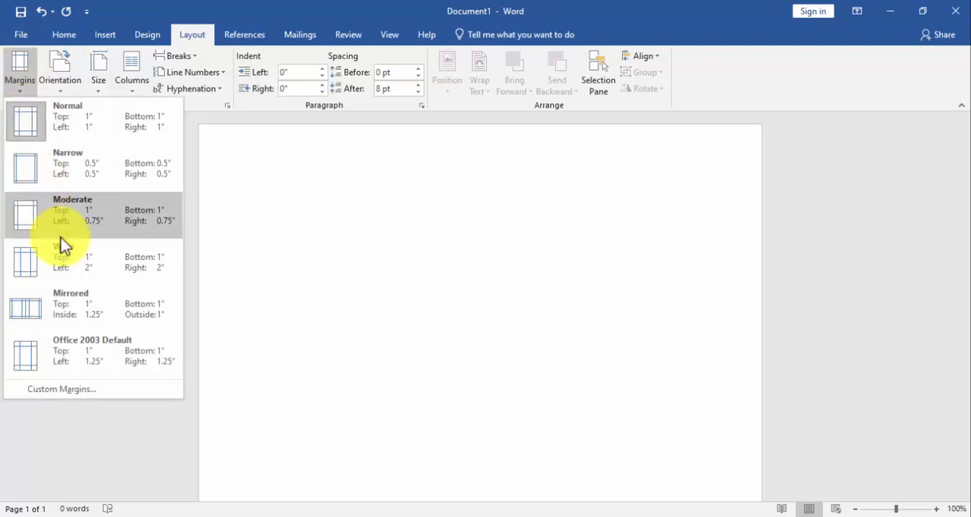
Apply Narrow margins to the blank document and set the page color to black
{"action": "left_click", "coordinate": [70, 170]}
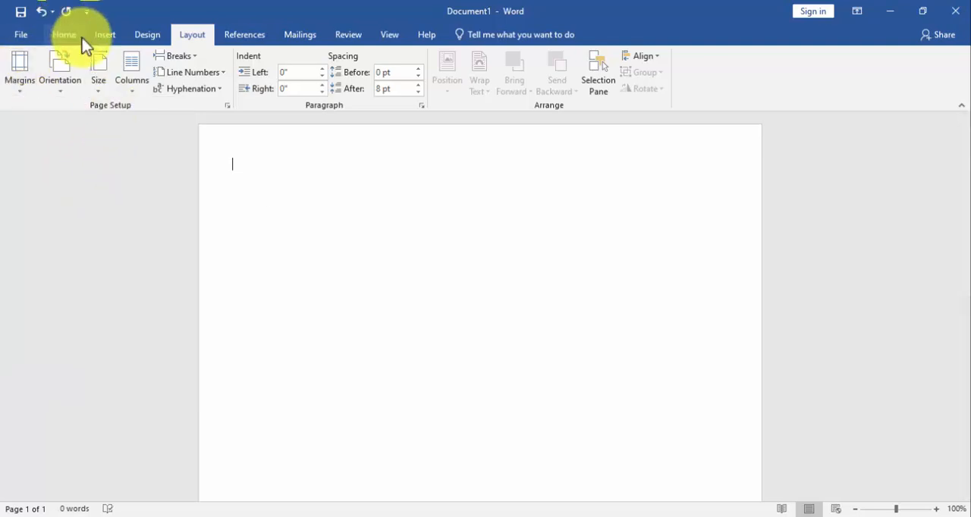
{"action": "left_click", "coordinate": [147, 34]}
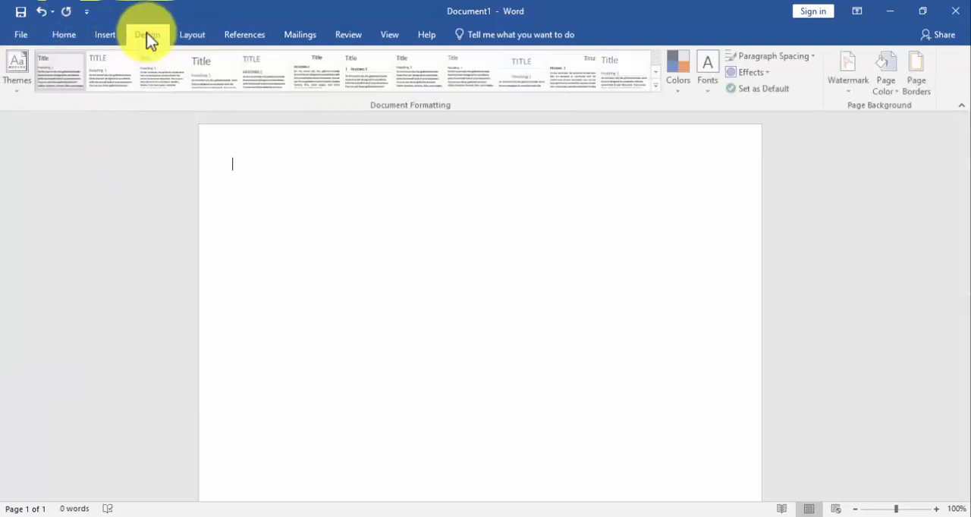
{"action": "left_click", "coordinate": [880, 76]}
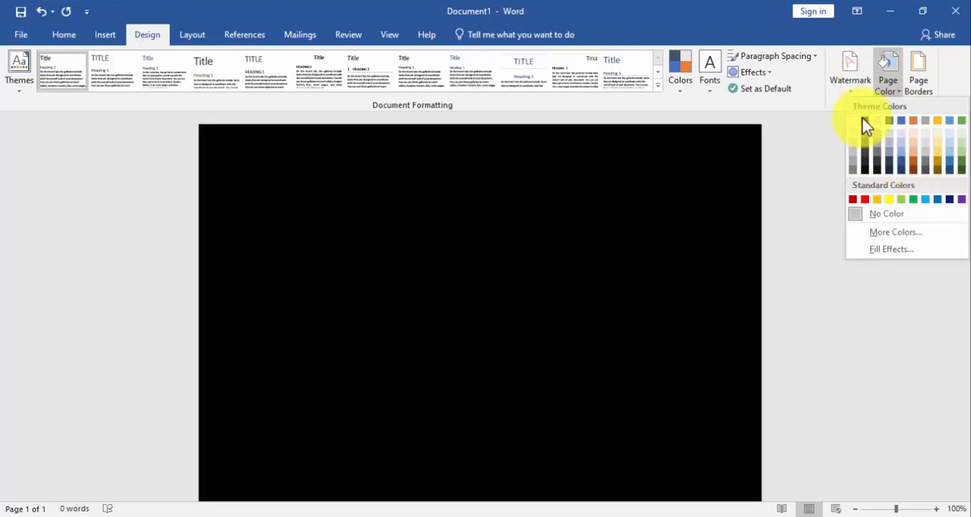
{"action": "left_click", "coordinate": [864, 119]}
Draw a rectangle about 3.26" wide along the page's right edge and stretch it to the full page height, about 11.67"
{"action": "left_click", "coordinate": [105, 35]}
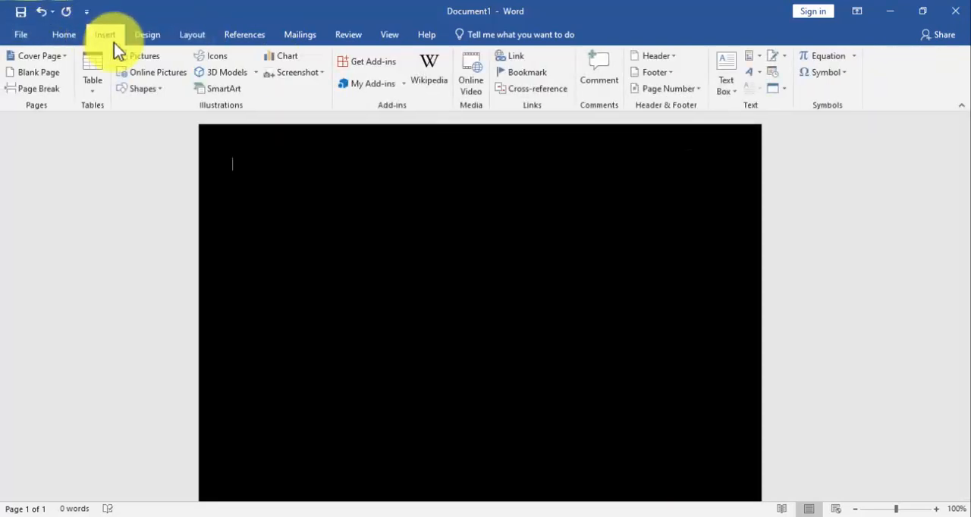
{"action": "left_click", "coordinate": [144, 88]}
{"action": "left_click", "coordinate": [168, 119]}
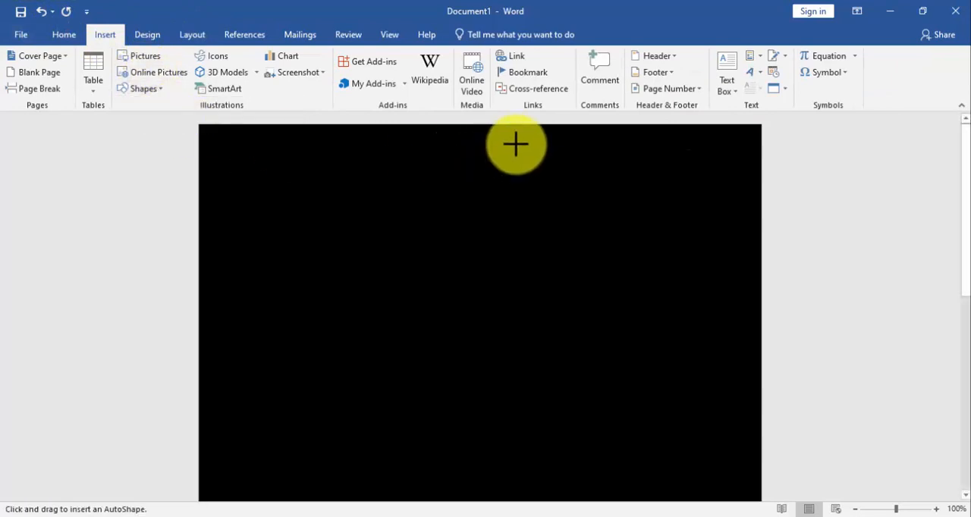
{"action": "mouse_move", "coordinate": [515, 143]}
{"action": "left_mouse_down"}
{"action": "mouse_move", "coordinate": [630, 299]}
{"action": "mouse_move", "coordinate": [736, 502]}
{"action": "left_mouse_up"}
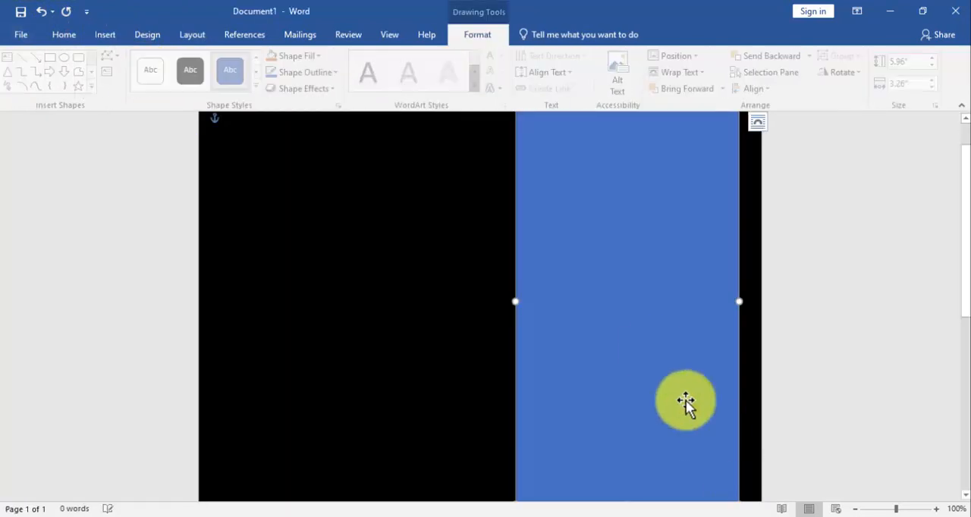
{"action": "mouse_move", "coordinate": [653, 351]}
{"action": "left_mouse_down"}
{"action": "mouse_move", "coordinate": [677, 351]}
{"action": "mouse_move", "coordinate": [681, 301]}
{"action": "left_mouse_up"}
{"action": "scroll", "coordinate": [681, 301], "scroll_direction": "down", "scroll_amount": 6}
{"action": "left_click_drag", "start_coordinate": [649, 158], "coordinate": [648, 491]}
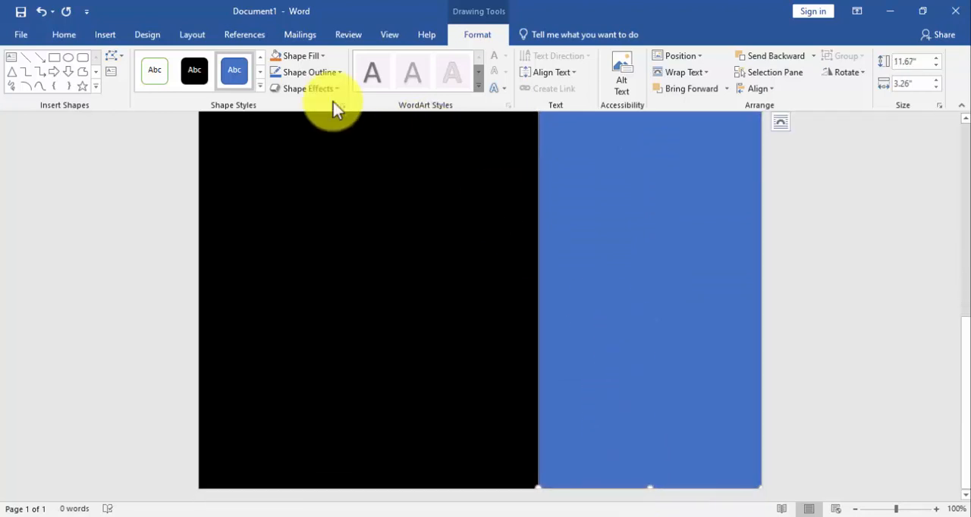
Fill the rectangle with standard blue and remove its outline
{"action": "left_click", "coordinate": [295, 72]}
{"action": "left_click", "coordinate": [319, 202]}
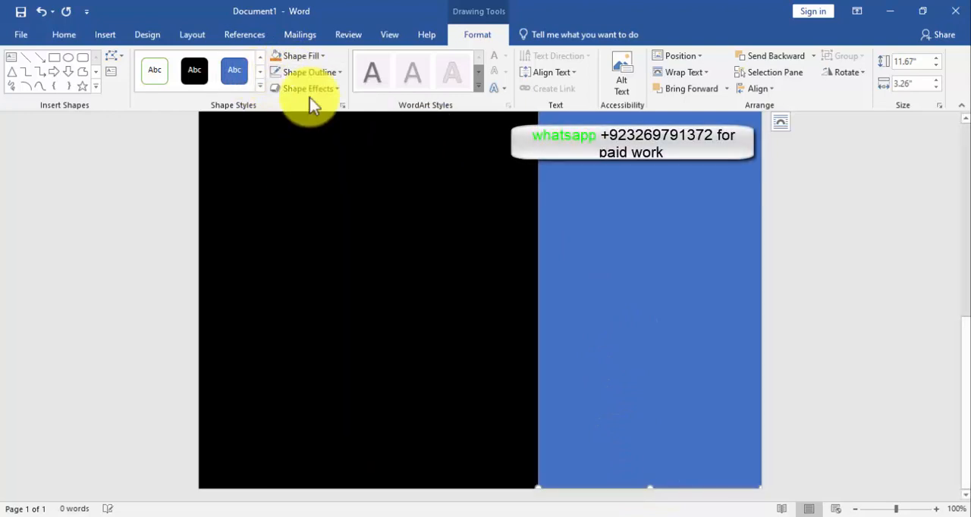
{"action": "left_click", "coordinate": [301, 56]}
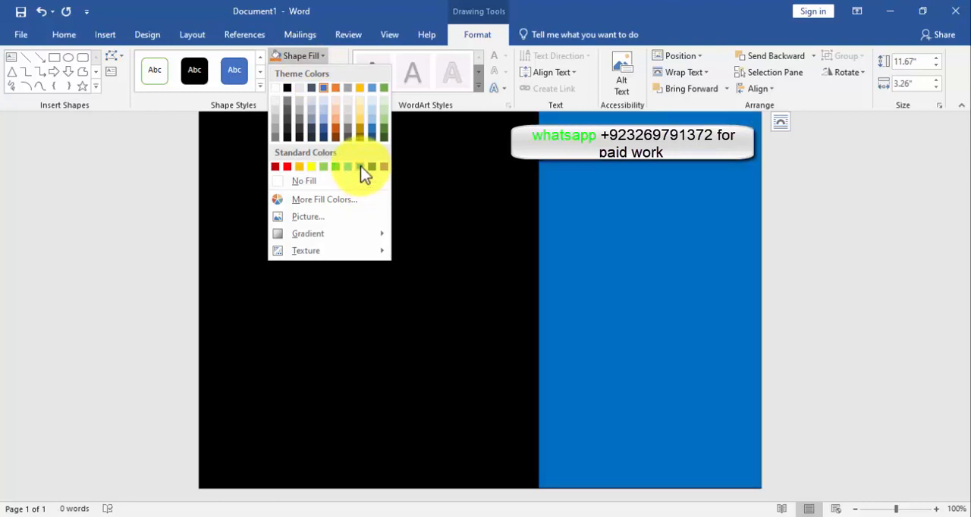
{"action": "left_click", "coordinate": [361, 166]}
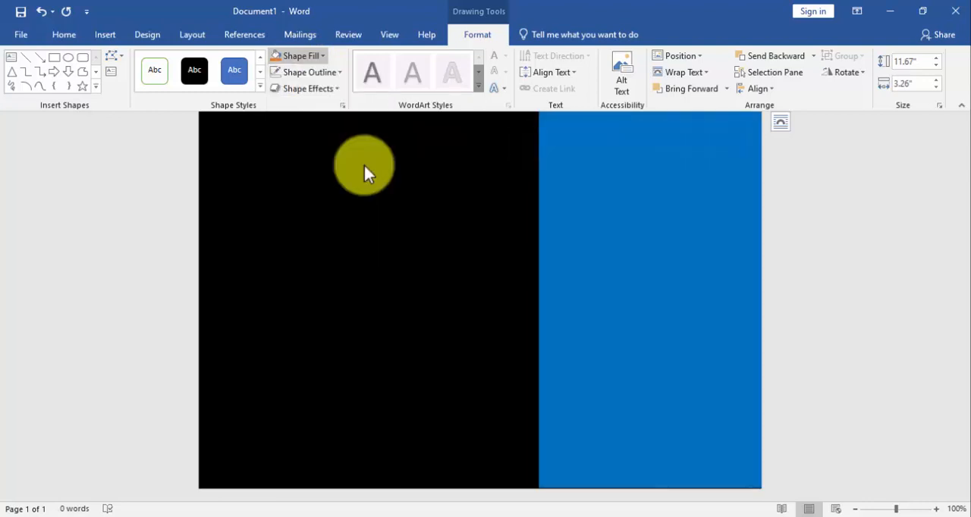
{"action": "scroll", "coordinate": [522, 222], "scroll_direction": "up", "scroll_amount": 7}
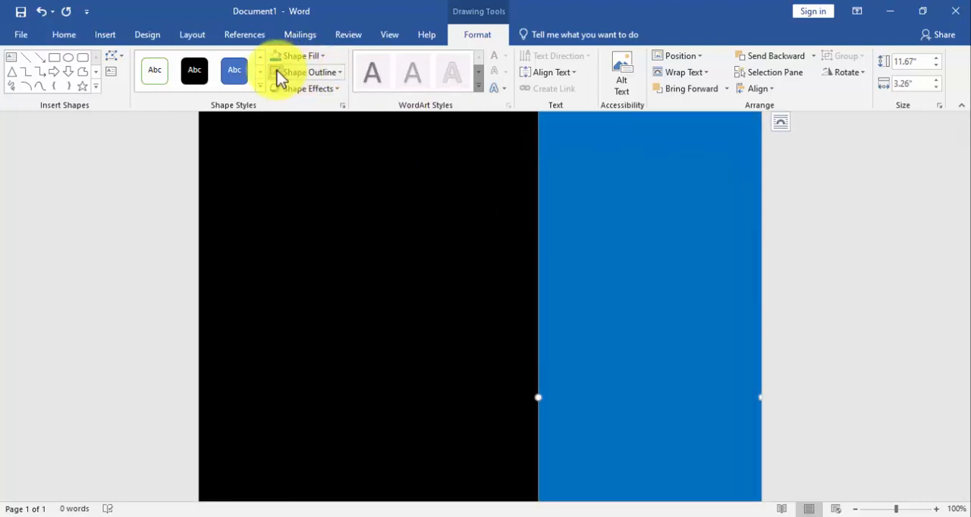
{"action": "left_click", "coordinate": [336, 73]}
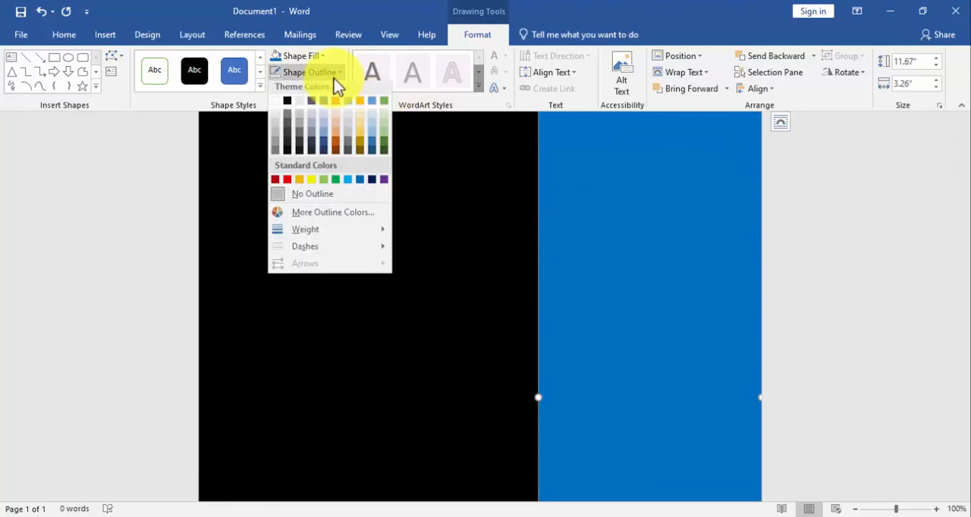
{"action": "left_click", "coordinate": [328, 197]}
Set the blue rectangle's width to 3.2" and move it flush against the page's right edge
{"action": "scroll", "coordinate": [508, 227], "scroll_direction": "up", "scroll_amount": 2}
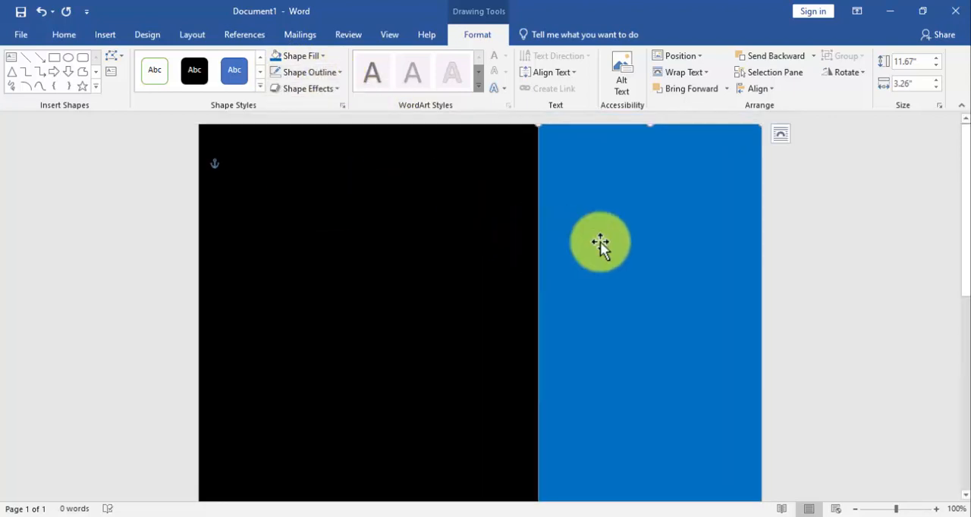
{"action": "left_click", "coordinate": [937, 88]}
{"action": "left_click_drag", "start_coordinate": [681, 203], "coordinate": [690, 202]}
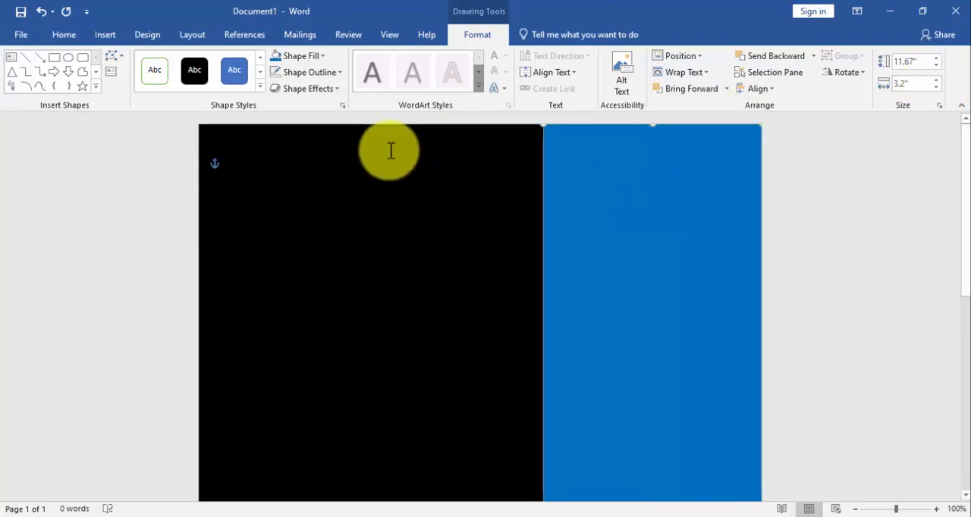
Insert a text box about 2.41" wide and 0.3" tall on the blue rectangle, containing "PERSONAL INFO"
{"action": "left_click", "coordinate": [105, 34]}
{"action": "left_click", "coordinate": [134, 89]}
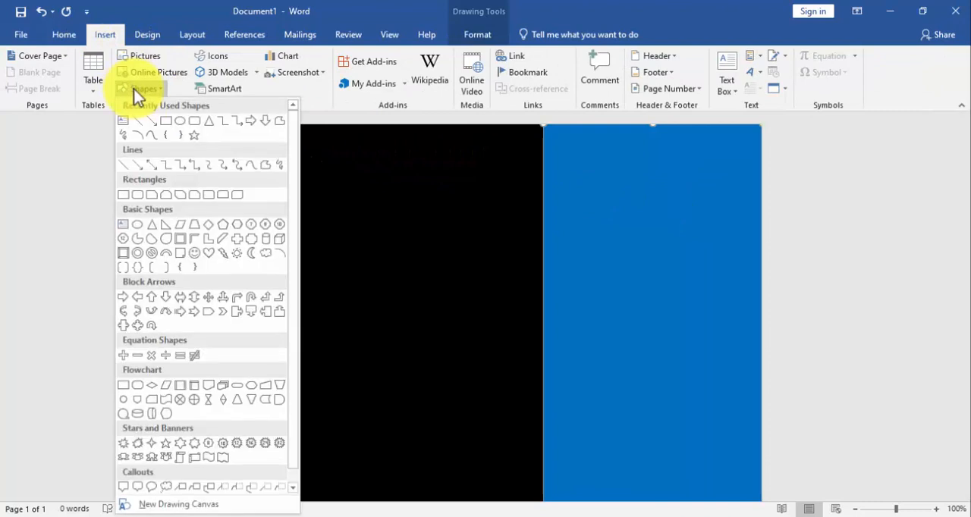
{"action": "left_click", "coordinate": [125, 122]}
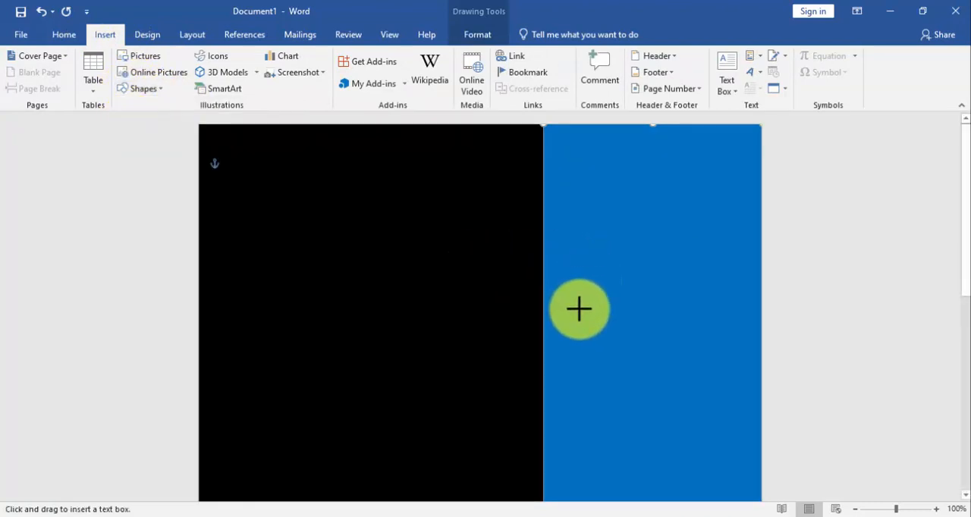
{"action": "left_click_drag", "start_coordinate": [579, 308], "coordinate": [743, 330]}
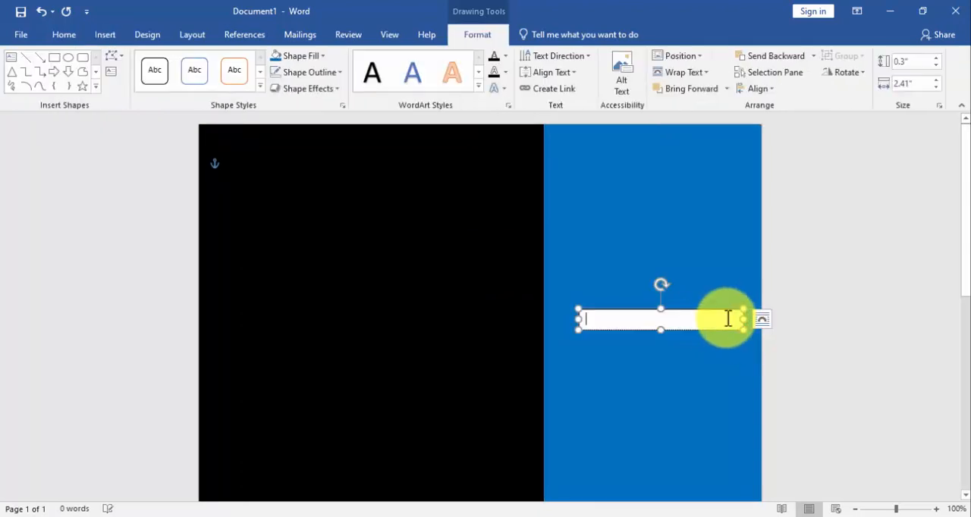
{"action": "type", "text": "PRO"}
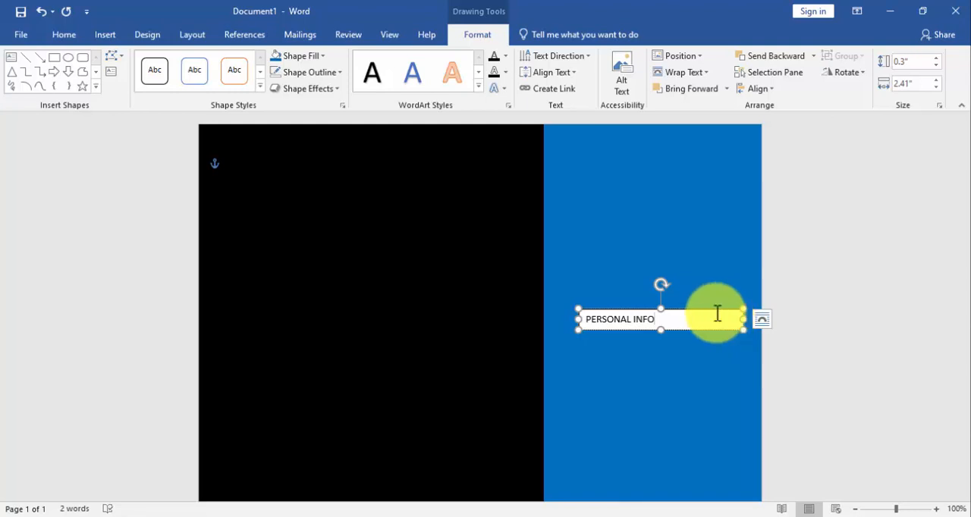
Make the PERSONAL INFO text bold at 14 pt and enlarge its text box to about 0.31" tall
{"action": "key", "text": "ctrl+a"}
{"action": "left_click", "coordinate": [64, 35]}
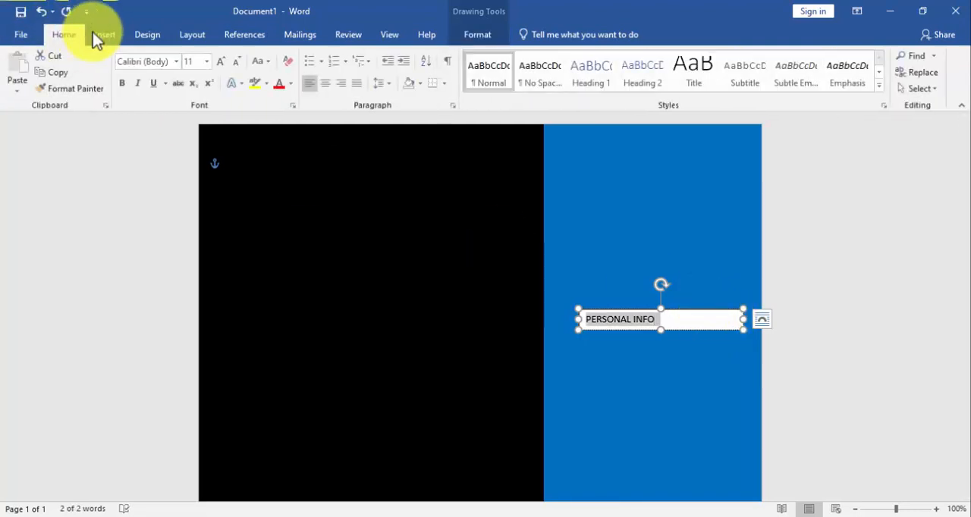
{"action": "left_click", "coordinate": [671, 318]}
{"action": "left_click_drag", "start_coordinate": [671, 319], "coordinate": [572, 321]}
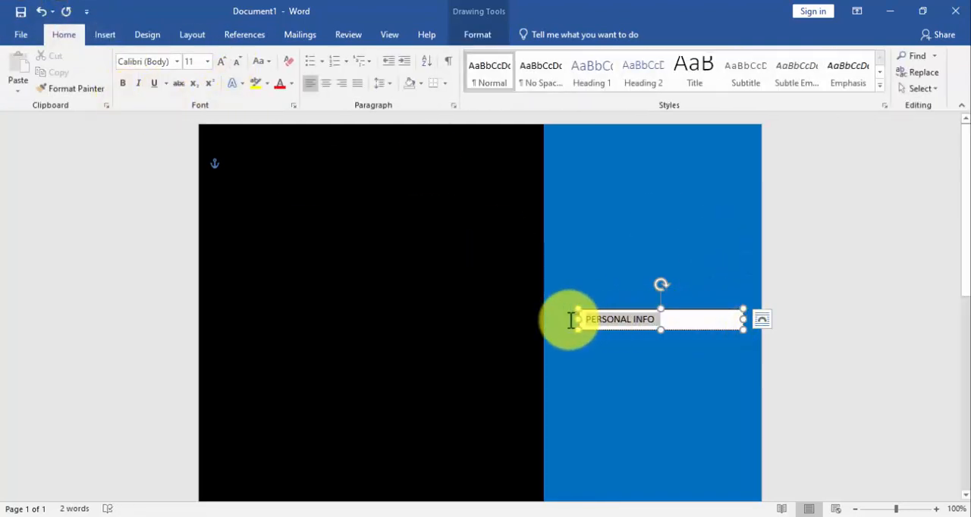
{"action": "left_click", "coordinate": [207, 62]}
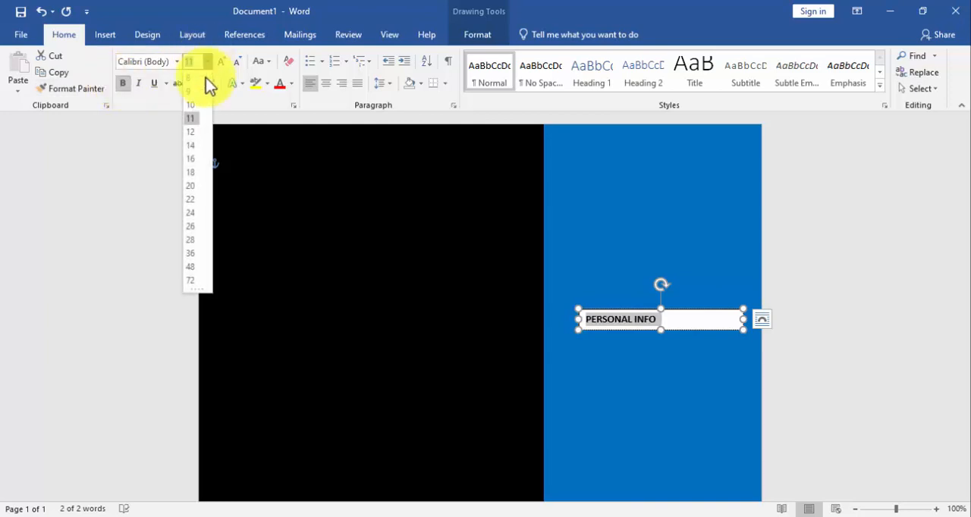
{"action": "left_click", "coordinate": [196, 153]}
{"action": "left_click", "coordinate": [700, 330]}
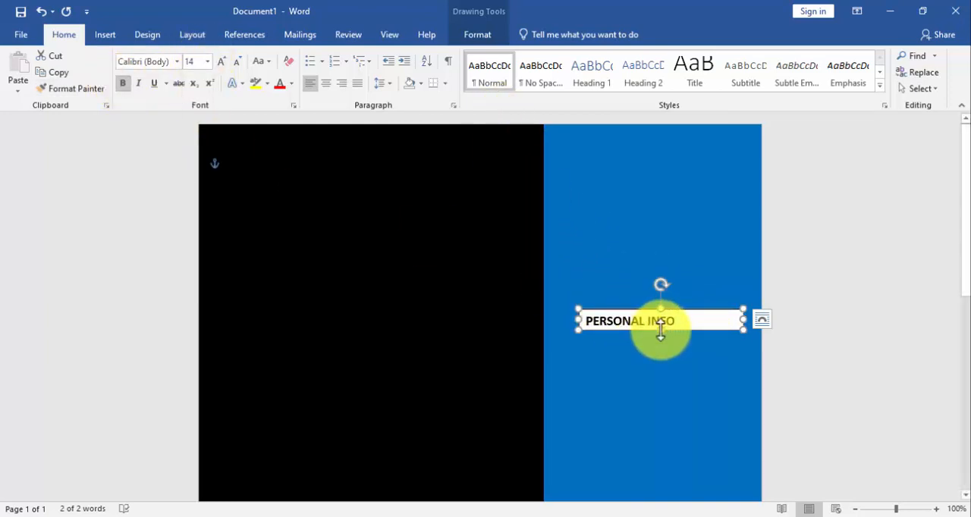
{"action": "left_click", "coordinate": [676, 322]}
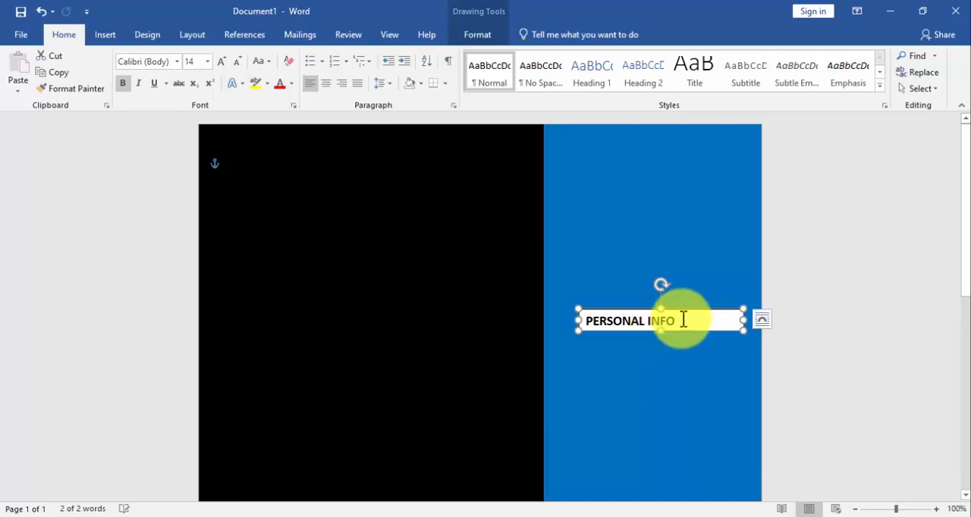
Remove the fill and outline of the PERSONAL INFO text box and move it slightly up and left on the blue rectangle
{"action": "left_click", "coordinate": [459, 39]}
{"action": "left_click", "coordinate": [307, 56]}
{"action": "left_click", "coordinate": [294, 180]}
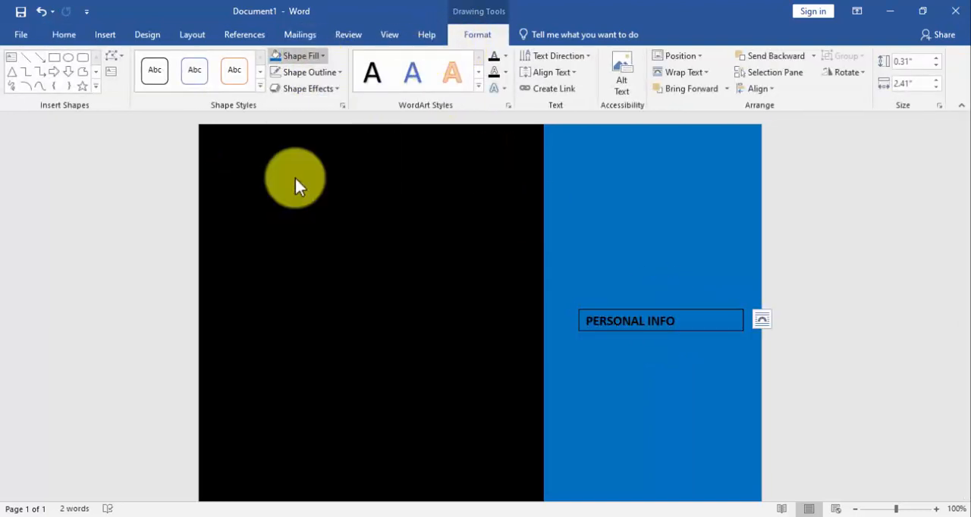
{"action": "left_click", "coordinate": [313, 74]}
{"action": "left_click", "coordinate": [329, 200]}
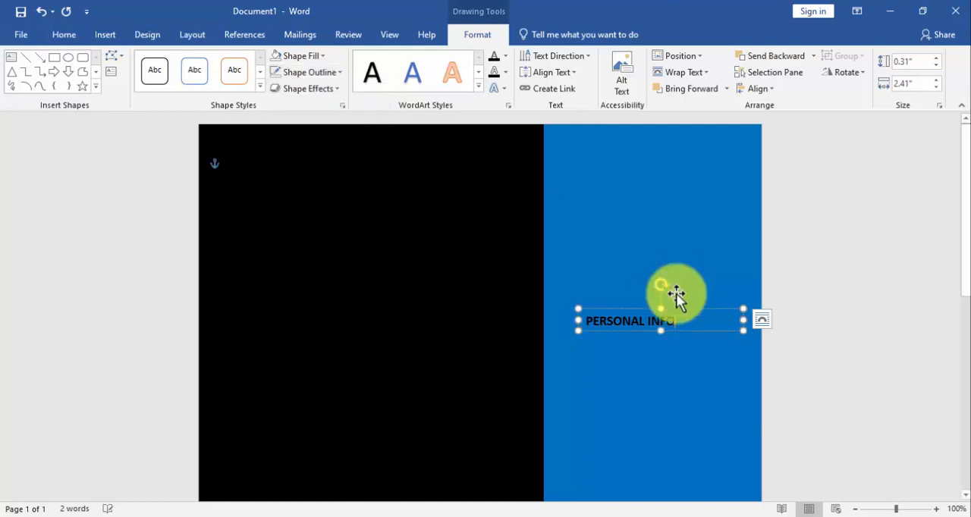
{"action": "left_click_drag", "start_coordinate": [669, 309], "coordinate": [657, 304]}
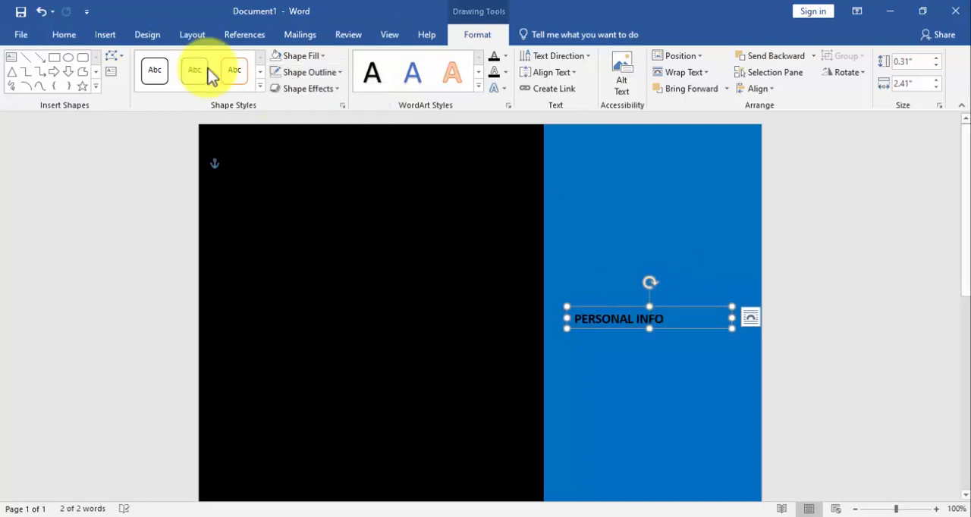
Insert a text box about 1.85" wide and 0.26" tall below the PERSONAL INFO heading and enter a placeholder phone number
{"action": "left_click", "coordinate": [104, 35]}
{"action": "left_click", "coordinate": [137, 88]}
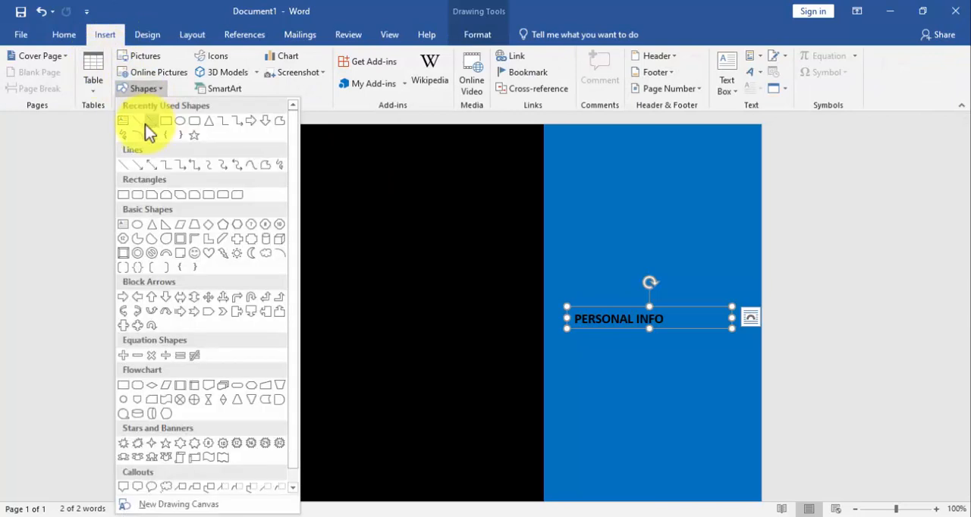
{"action": "left_click", "coordinate": [124, 121]}
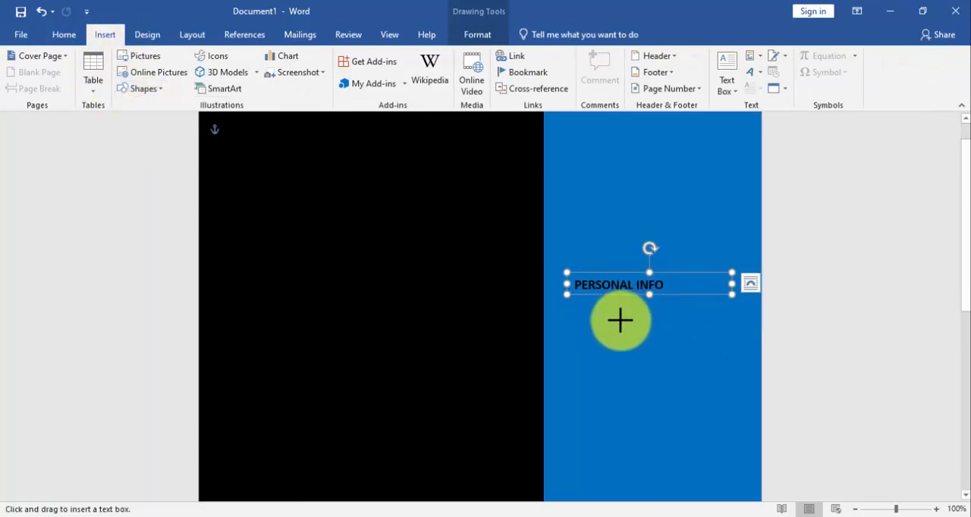
{"action": "mouse_move", "coordinate": [611, 313]}
{"action": "left_mouse_down"}
{"action": "mouse_move", "coordinate": [649, 327]}
{"action": "mouse_move", "coordinate": [740, 332]}
{"action": "left_mouse_up"}
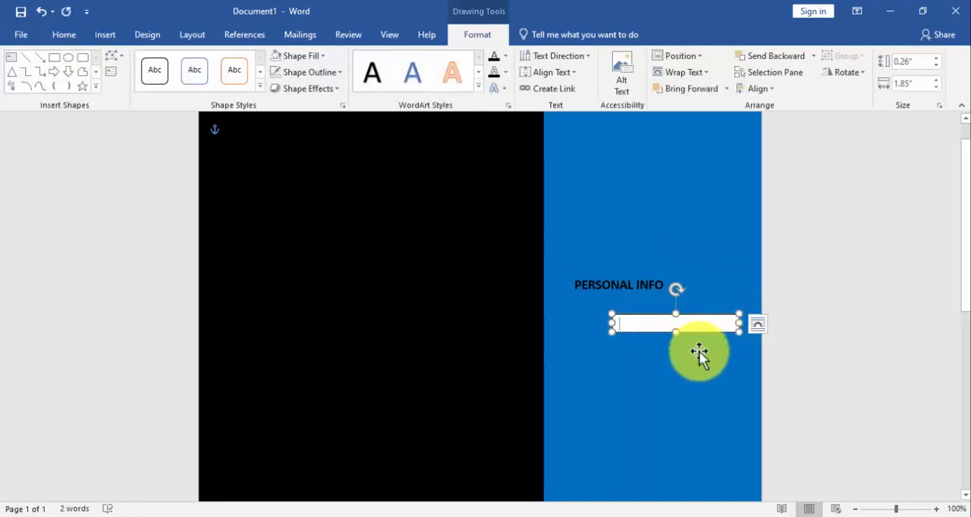
{"action": "type", "text": "+123 456 7890"}
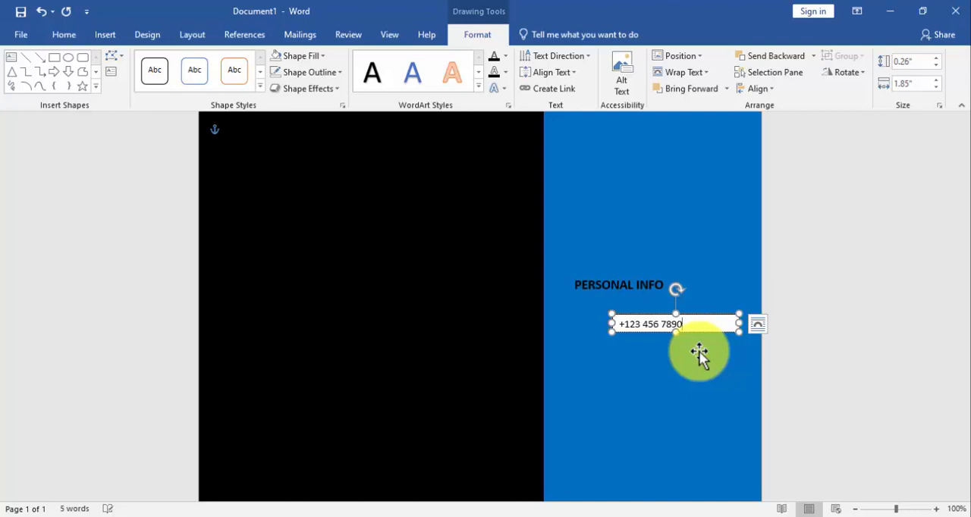
Remove the phone number text box's fill and outline and color its text white
{"action": "left_click", "coordinate": [279, 57]}
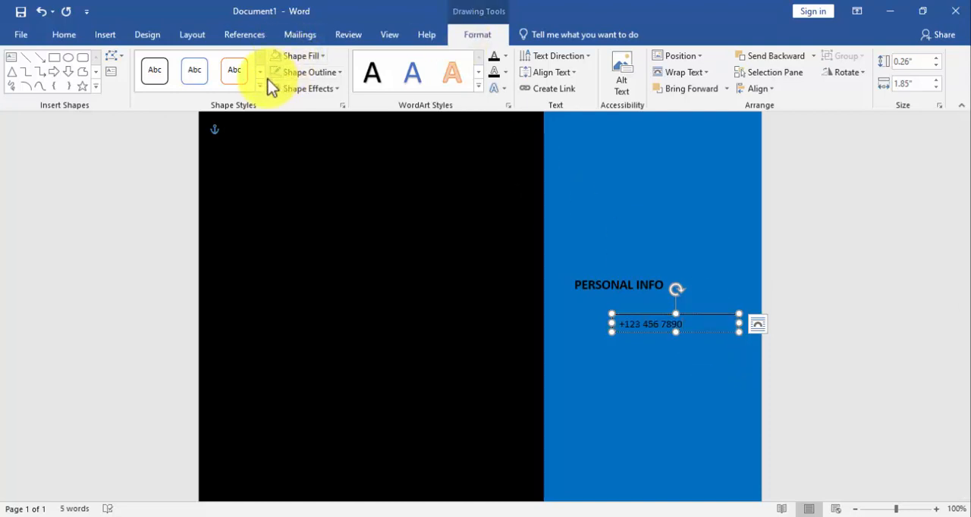
{"action": "left_click_drag", "start_coordinate": [688, 324], "coordinate": [581, 319]}
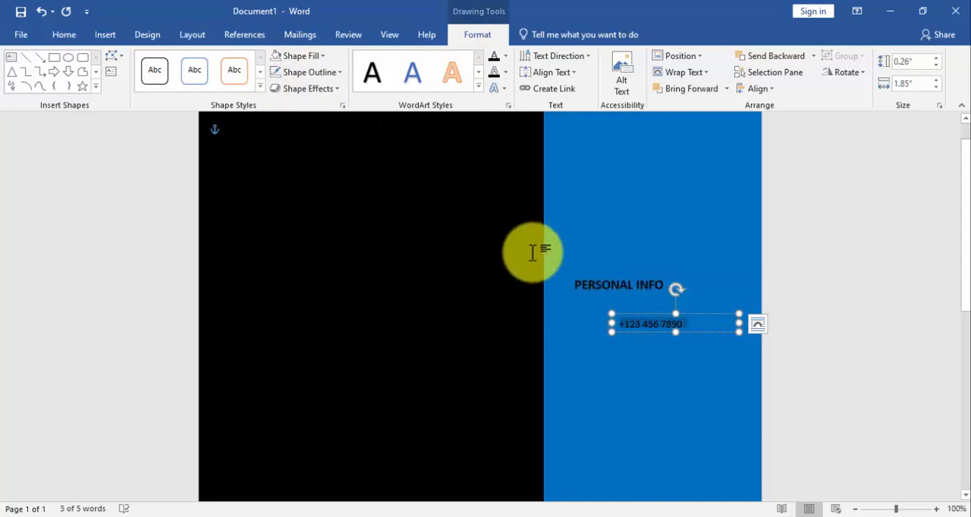
{"action": "left_click", "coordinate": [83, 35]}
{"action": "left_click", "coordinate": [292, 83]}
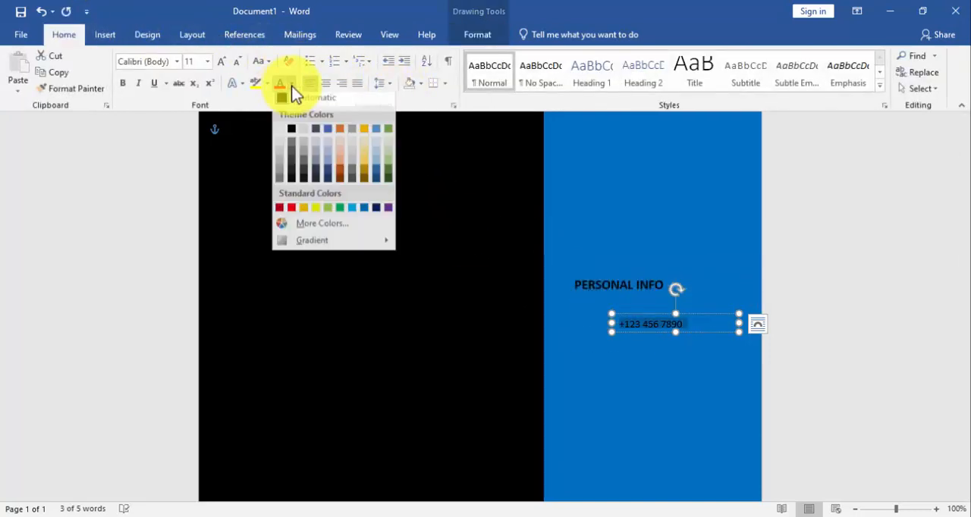
{"action": "left_click", "coordinate": [281, 136]}
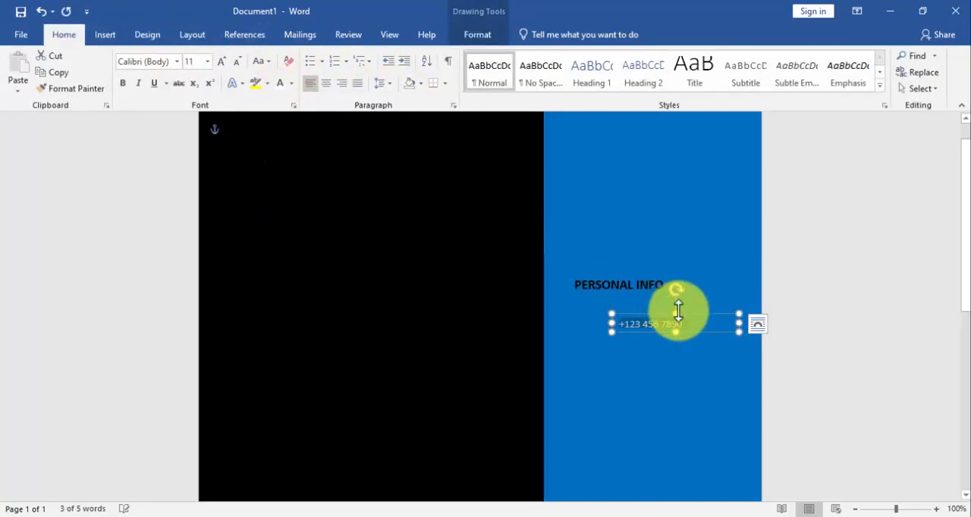
Duplicate the phone number text box twice and stack the copies below the original under the PERSONAL INFO heading
{"action": "left_click_drag", "start_coordinate": [655, 313], "coordinate": [666, 359]}
{"action": "key", "text": "ctrl+d"}
{"action": "key", "text": "ctrl+d"}
{"action": "left_click", "coordinate": [656, 326]}
{"action": "left_click_drag", "start_coordinate": [656, 326], "coordinate": [653, 337]}
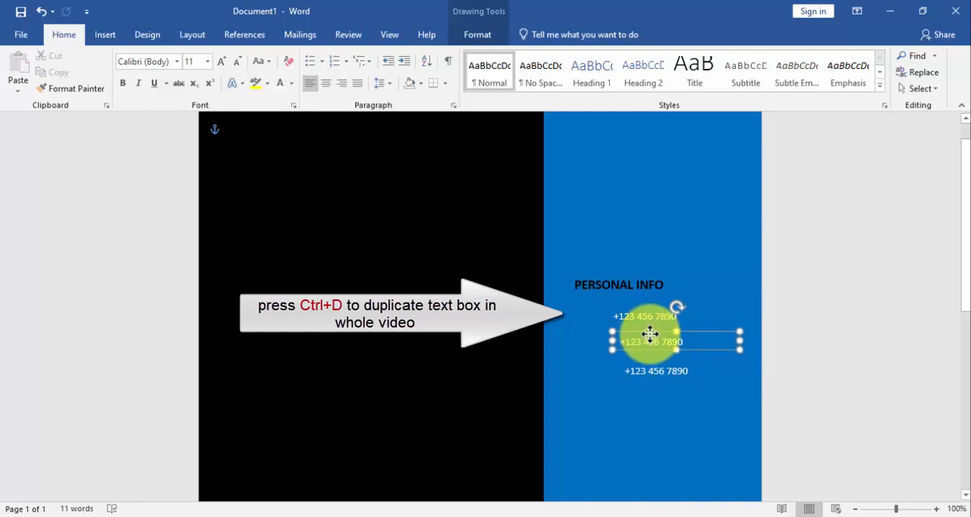
Replace the middle text box's content with a placeholder e-mail address and move the lowest copy up closer beneath it
{"action": "left_click", "coordinate": [699, 341]}
{"action": "key", "text": "BackSpace"}
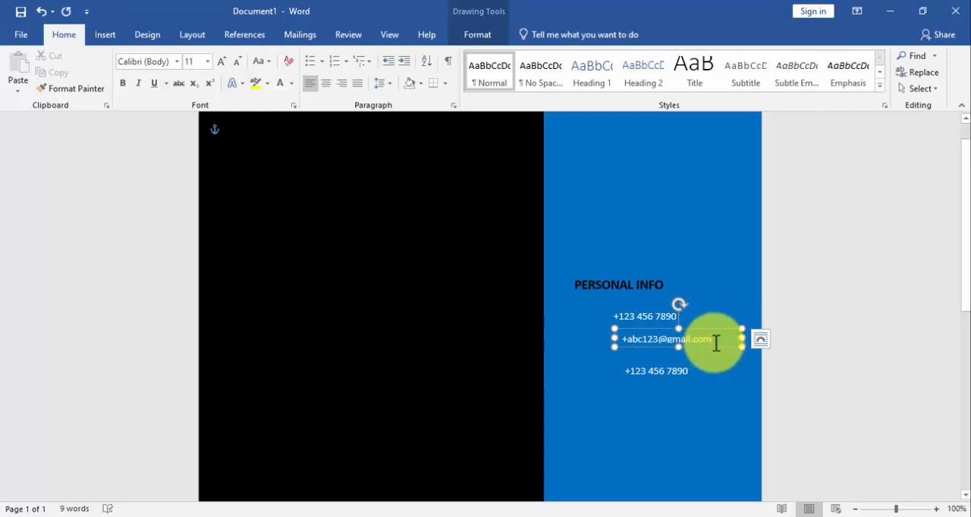
{"action": "left_click_drag", "start_coordinate": [678, 352], "coordinate": [655, 361]}
{"action": "left_click", "coordinate": [650, 368]}
{"action": "left_click", "coordinate": [631, 342]}
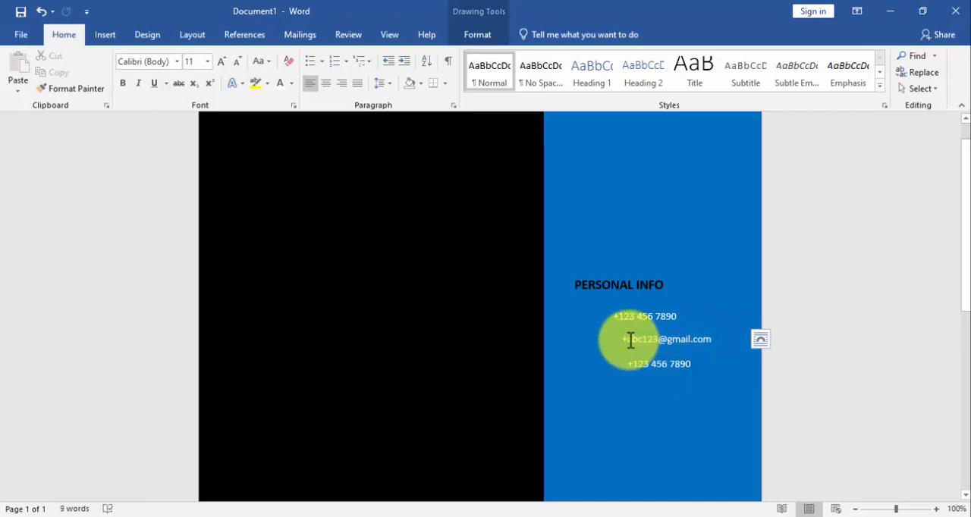
{"action": "key", "text": "BackSpace"}
Replace the lowest text box's content with "Your complete address" and make the box slightly taller
{"action": "left_click", "coordinate": [683, 366]}
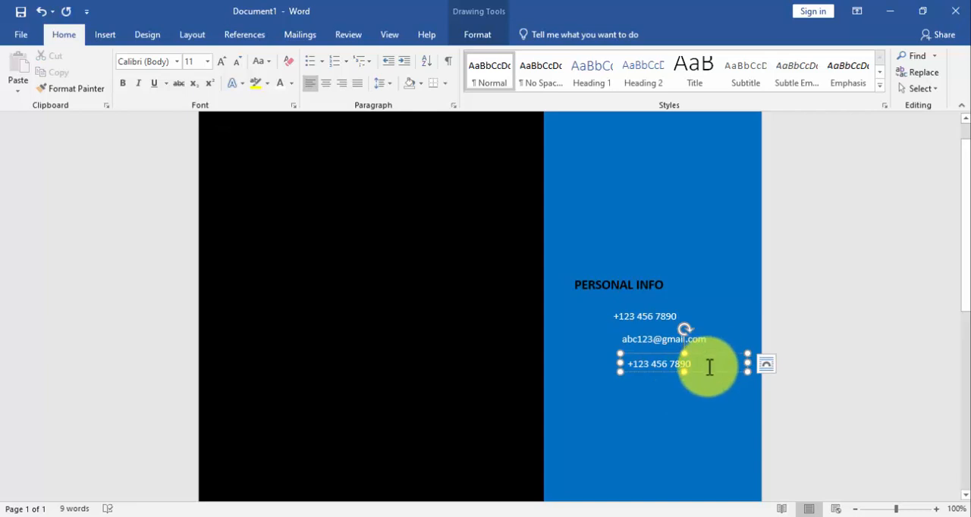
{"action": "key", "text": "BackSpace"}
{"action": "key", "text": "BackSpace"}
{"action": "key", "text": "BackSpace"}
{"action": "key", "text": "BackSpace"}
{"action": "key", "text": "BackSpace"}
{"action": "key", "text": "BackSpace"}
{"action": "key", "text": "BackSpace"}
{"action": "key", "text": "BackSpace"}
{"action": "key", "text": "BackSpace"}
{"action": "key", "text": "BackSpace"}
{"action": "key", "text": "BackSpace"}
{"action": "key", "text": "BackSpace"}
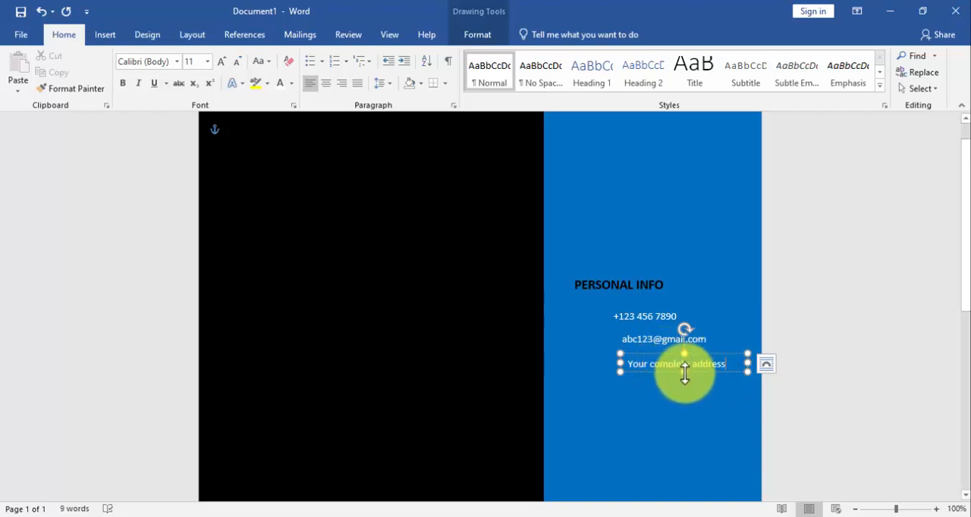
{"action": "left_click_drag", "start_coordinate": [684, 372], "coordinate": [685, 375]}
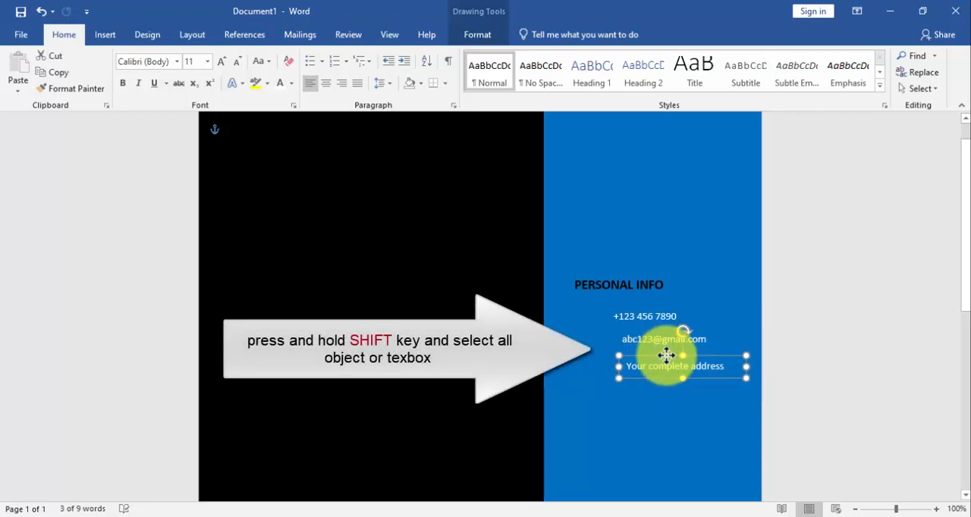
Align the phone, e-mail and address text boxes to their left edges and distribute them vertically
{"action": "left_click", "coordinate": [661, 338], "text": "shift"}
{"action": "left_click", "coordinate": [633, 312], "text": "shift"}
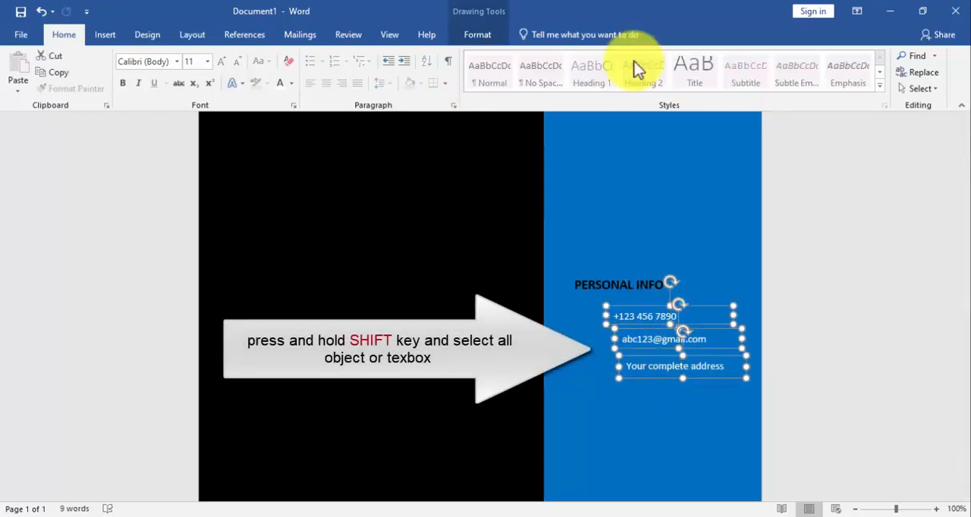
{"action": "left_click", "coordinate": [486, 35]}
{"action": "left_click", "coordinate": [762, 90]}
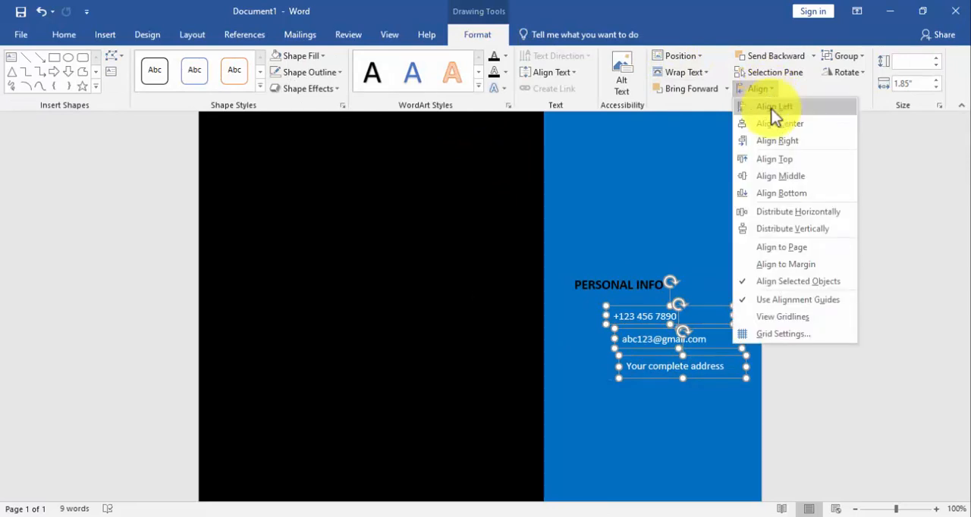
{"action": "left_click", "coordinate": [772, 108]}
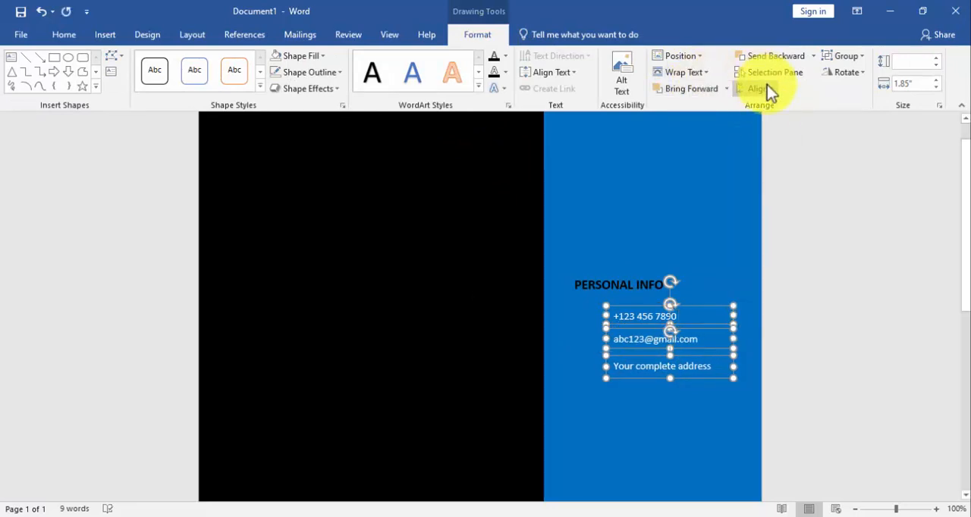
{"action": "left_click", "coordinate": [767, 88]}
{"action": "left_click", "coordinate": [808, 229]}
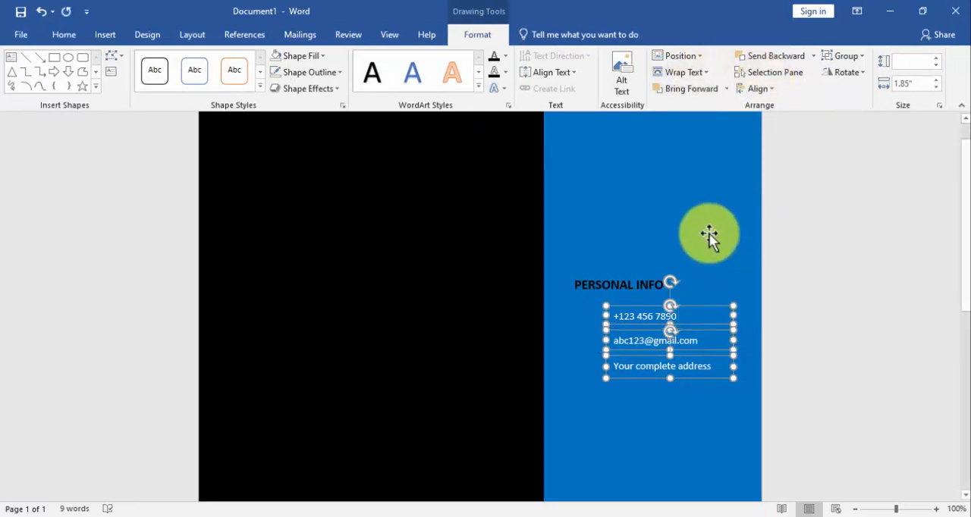
{"action": "left_click", "coordinate": [552, 331]}
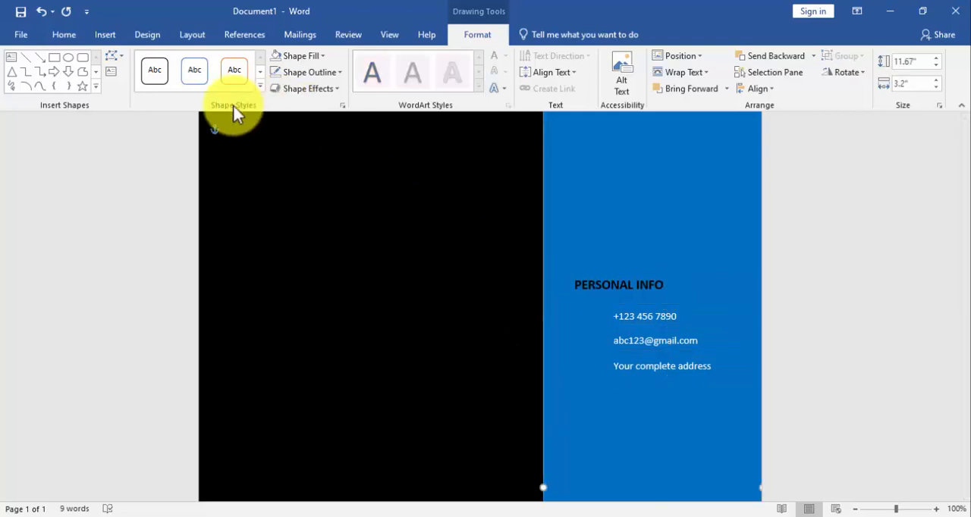
Insert the telephone handset icon from the Communication category of the icon library on the black page area
{"action": "left_click", "coordinate": [265, 152]}
{"action": "left_click", "coordinate": [111, 34]}
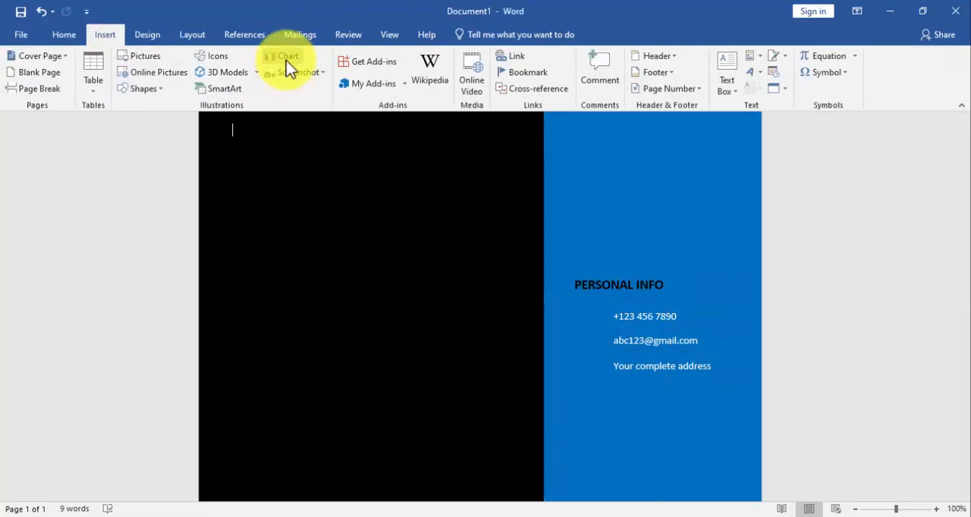
{"action": "left_click", "coordinate": [207, 57]}
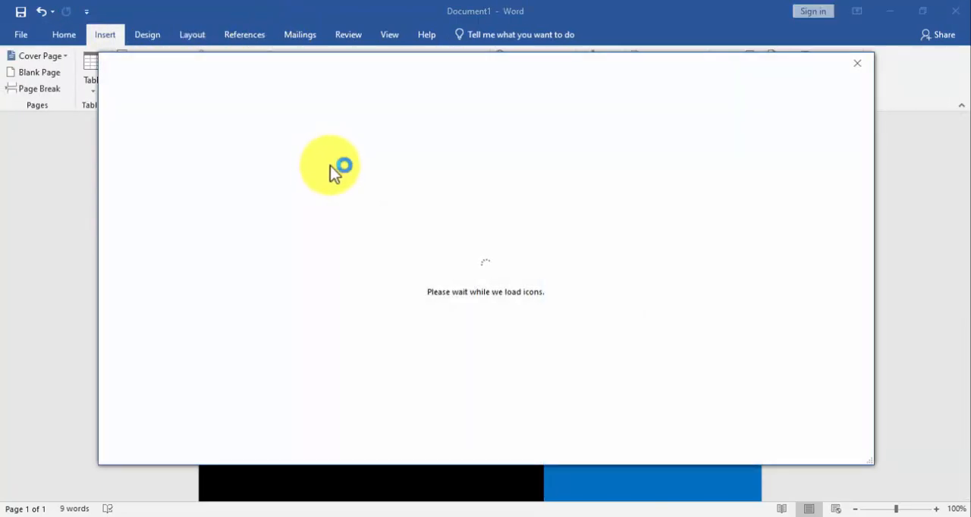
{"action": "scroll", "coordinate": [213, 262], "scroll_direction": "down", "scroll_amount": 3}
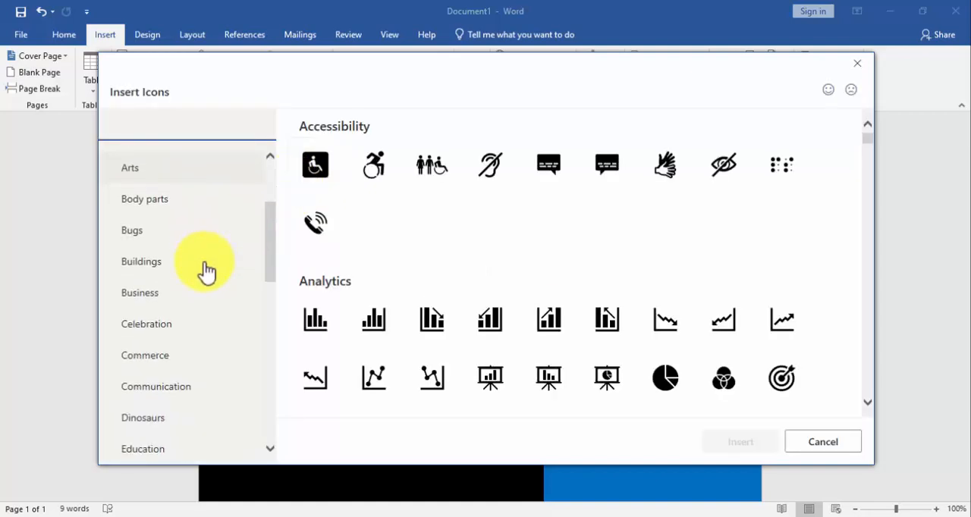
{"action": "left_click", "coordinate": [179, 389]}
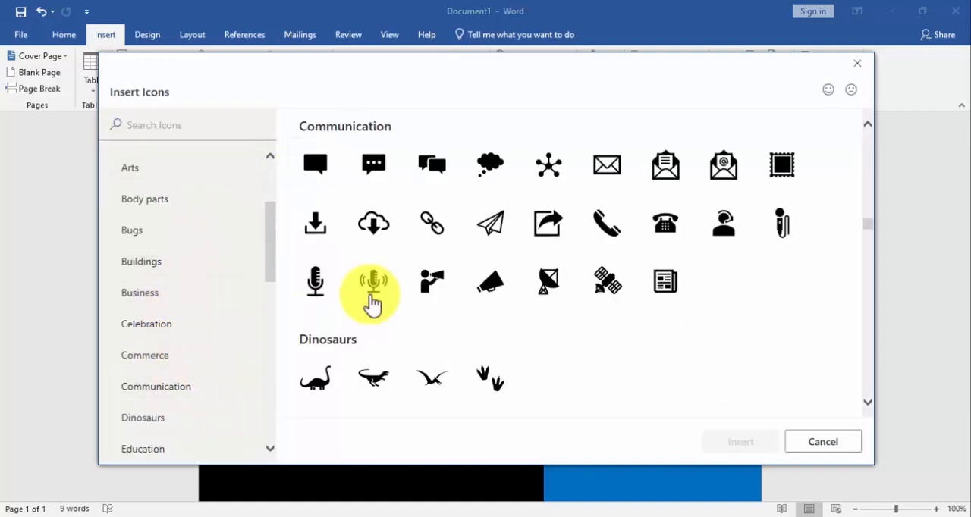
{"action": "left_click", "coordinate": [606, 224]}
{"action": "left_click", "coordinate": [742, 444]}
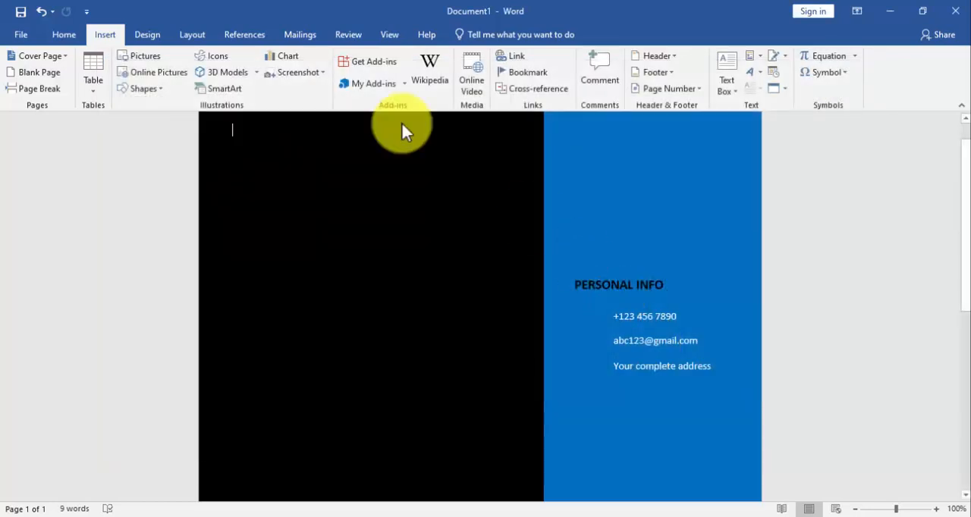
Fill the handset icon white, wrap it In Front of Text, shrink it to about 0.29" and place it beside the phone number
{"action": "left_click", "coordinate": [405, 55]}
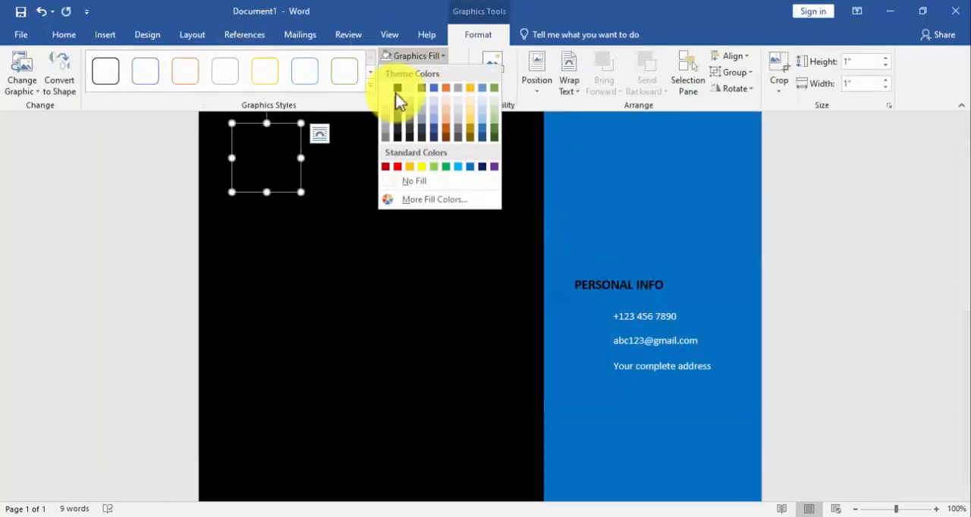
{"action": "left_click", "coordinate": [386, 89]}
{"action": "left_click", "coordinate": [569, 76]}
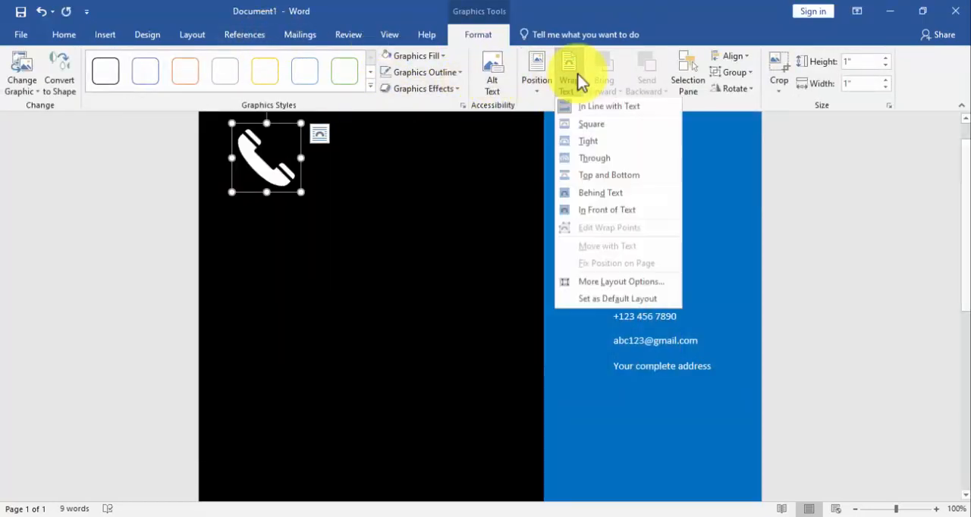
{"action": "left_click", "coordinate": [603, 208]}
{"action": "left_click_drag", "start_coordinate": [273, 163], "coordinate": [589, 318]}
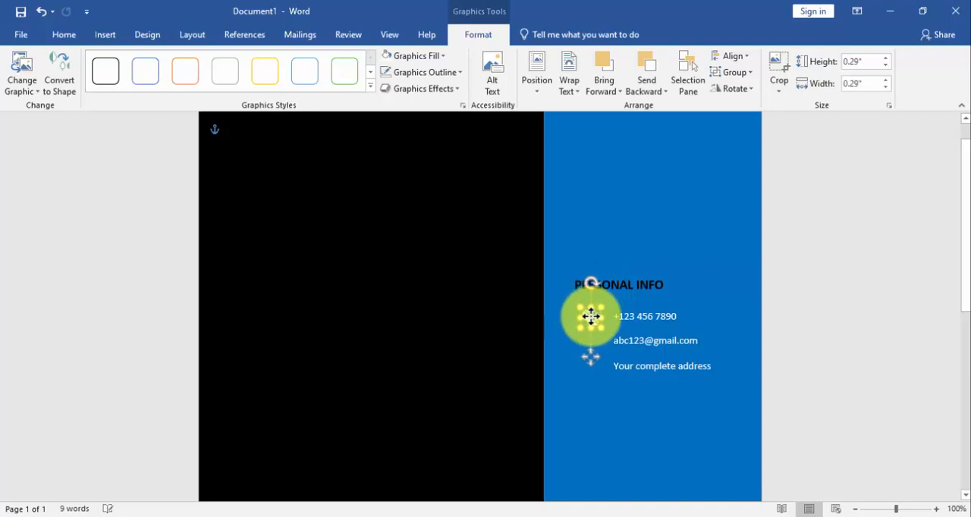
{"action": "left_click", "coordinate": [468, 288]}
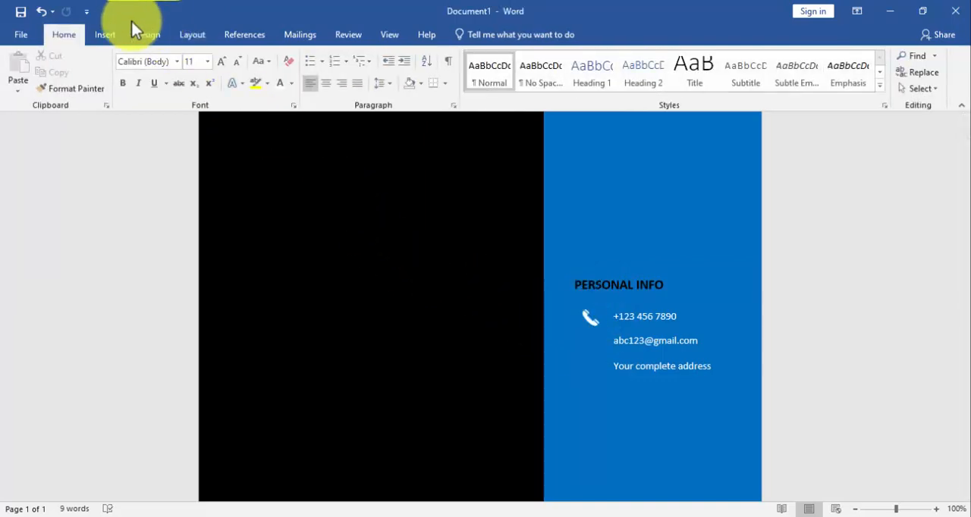
Insert the closed envelope icon from the Communication category of the icon library
{"action": "left_click", "coordinate": [105, 35]}
{"action": "left_click", "coordinate": [215, 56]}
{"action": "left_click", "coordinate": [156, 459]}
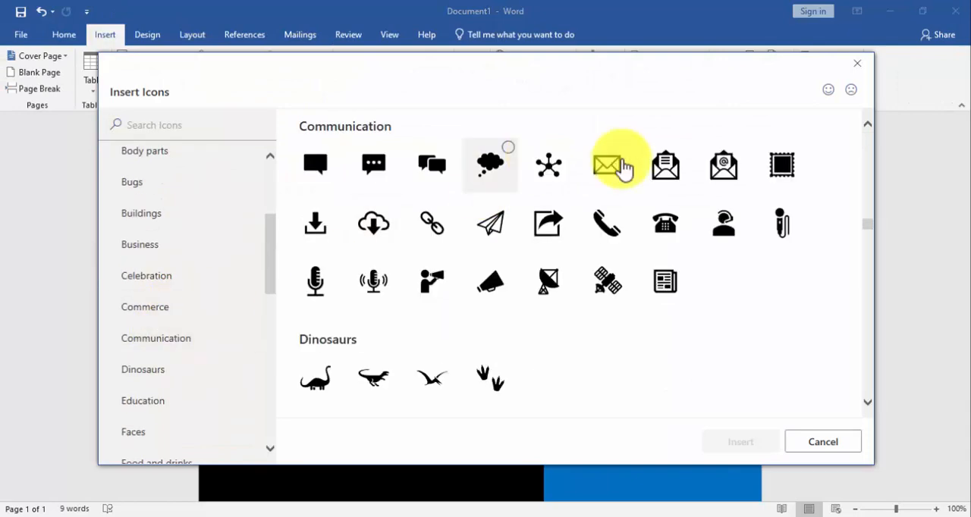
{"action": "left_click", "coordinate": [610, 162]}
{"action": "left_click", "coordinate": [740, 441]}
Float the envelope icon in front of the page content, shrink it to about 0.32" and place it beside the e-mail line
{"action": "left_click", "coordinate": [569, 83]}
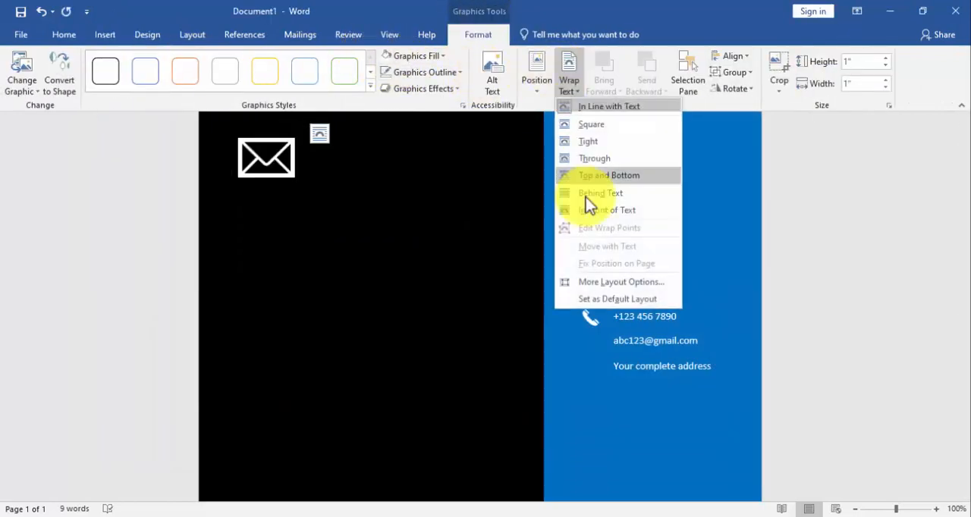
{"action": "left_click", "coordinate": [585, 197]}
{"action": "left_click_drag", "start_coordinate": [293, 147], "coordinate": [594, 339]}
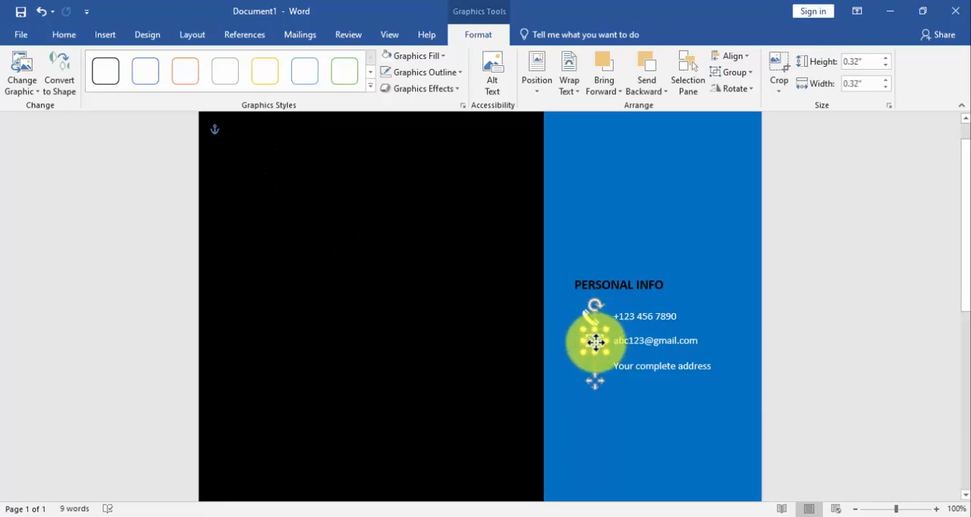
{"action": "left_click", "coordinate": [105, 34]}
{"action": "left_click", "coordinate": [211, 55]}
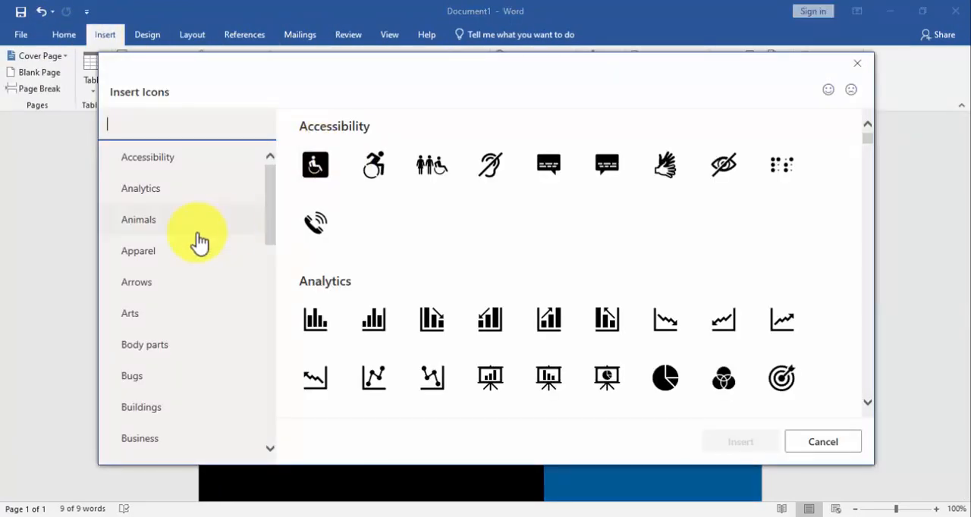
{"action": "scroll", "coordinate": [182, 288], "scroll_direction": "down", "scroll_amount": 1}
{"action": "left_click", "coordinate": [141, 359]}
{"action": "left_click", "coordinate": [549, 168]}
{"action": "left_click", "coordinate": [737, 442]}
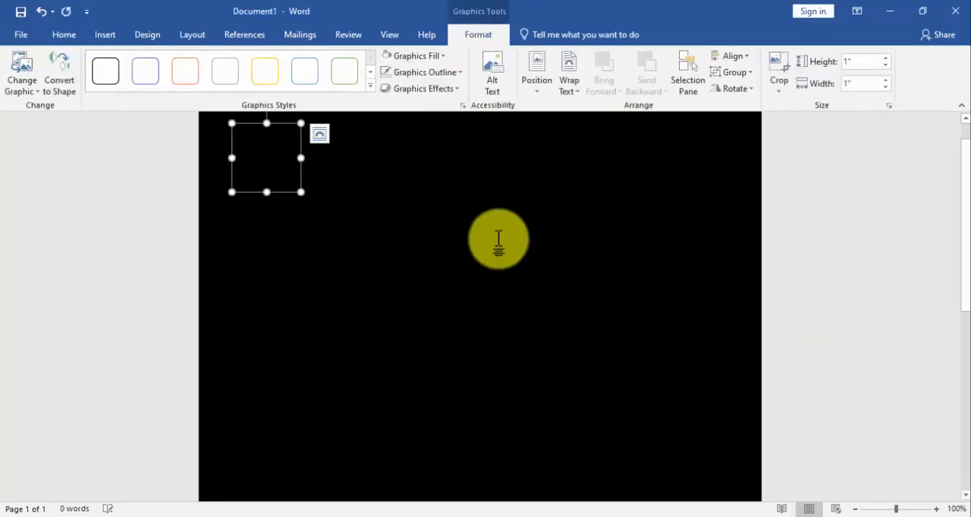
Insert the house-with-chimney icon from the Buildings category, shrink it to about 0.39" and place it beside the address line
{"action": "left_click", "coordinate": [496, 235]}
{"action": "left_click", "coordinate": [104, 35]}
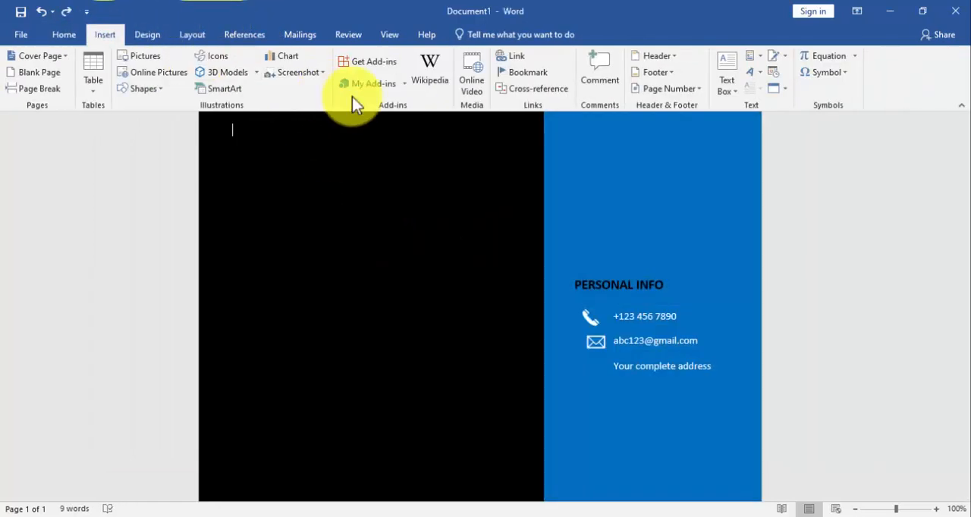
{"action": "left_click", "coordinate": [211, 55]}
{"action": "left_click", "coordinate": [151, 406]}
{"action": "left_click", "coordinate": [530, 162]}
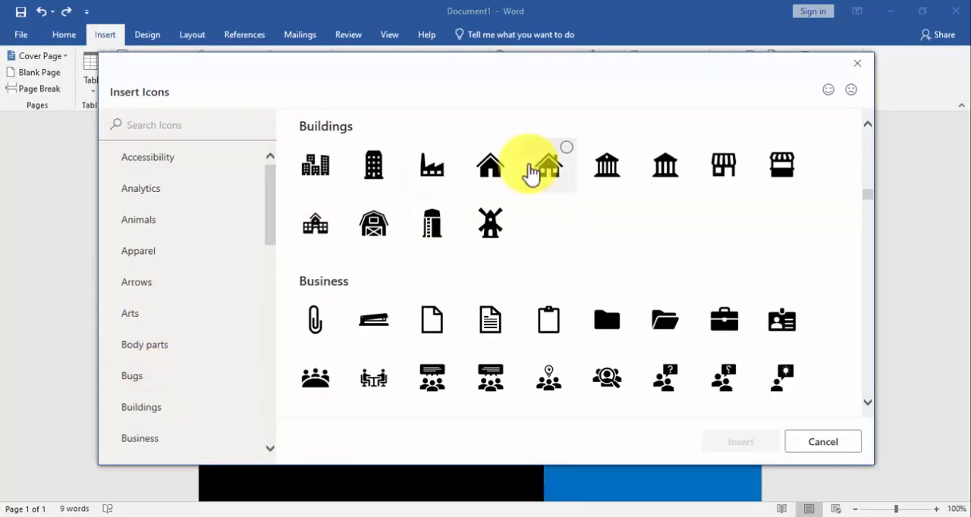
{"action": "left_click", "coordinate": [736, 440]}
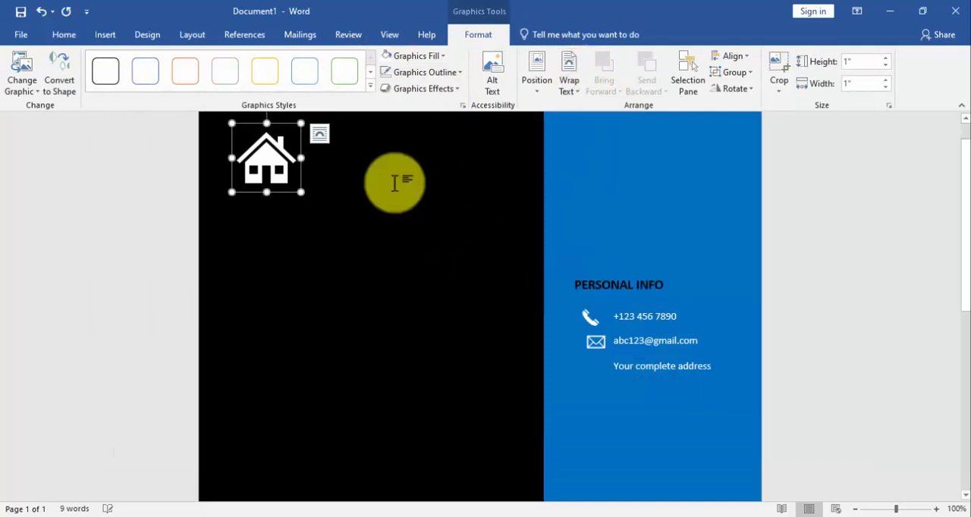
{"action": "left_click_drag", "start_coordinate": [291, 134], "coordinate": [590, 353]}
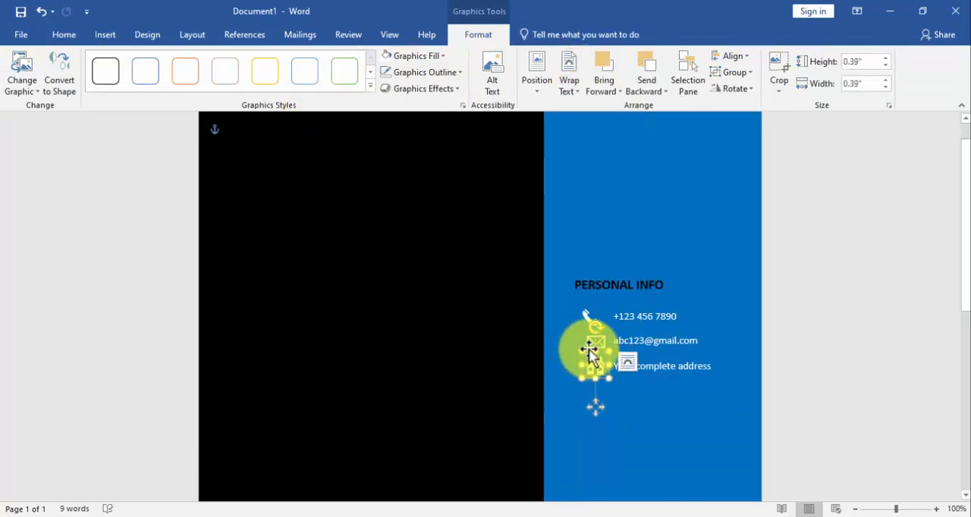
Align the handset, envelope and house icons to their left edges and distribute them vertically
{"action": "left_click", "coordinate": [585, 319], "text": "shift"}
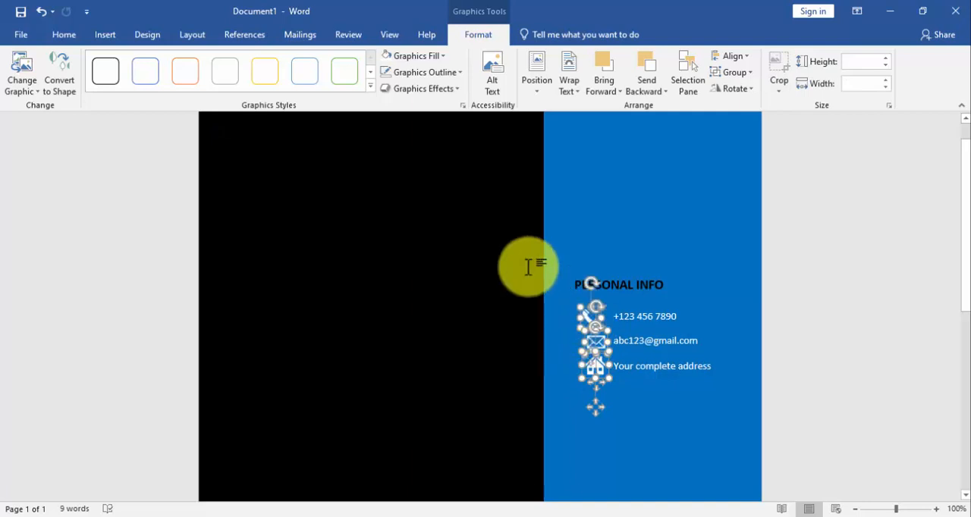
{"action": "left_click", "coordinate": [730, 59]}
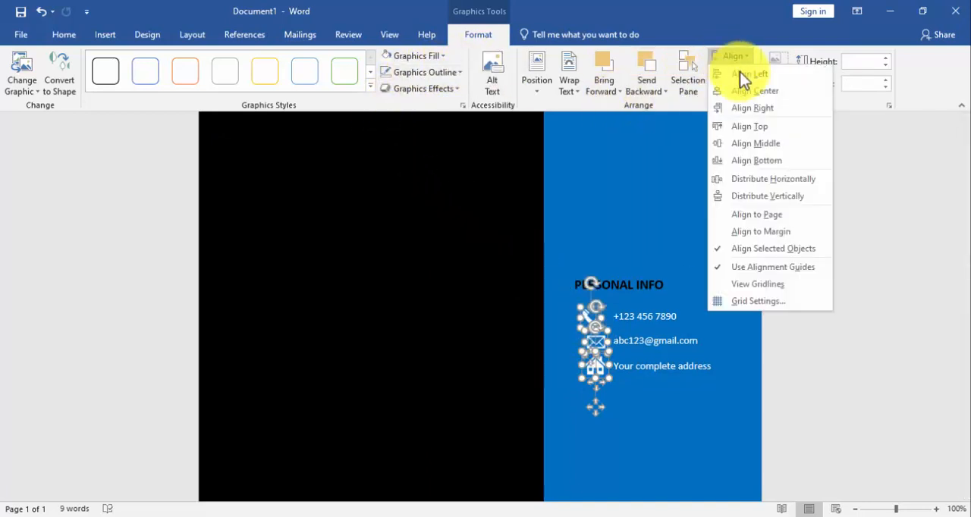
{"action": "left_click", "coordinate": [739, 71]}
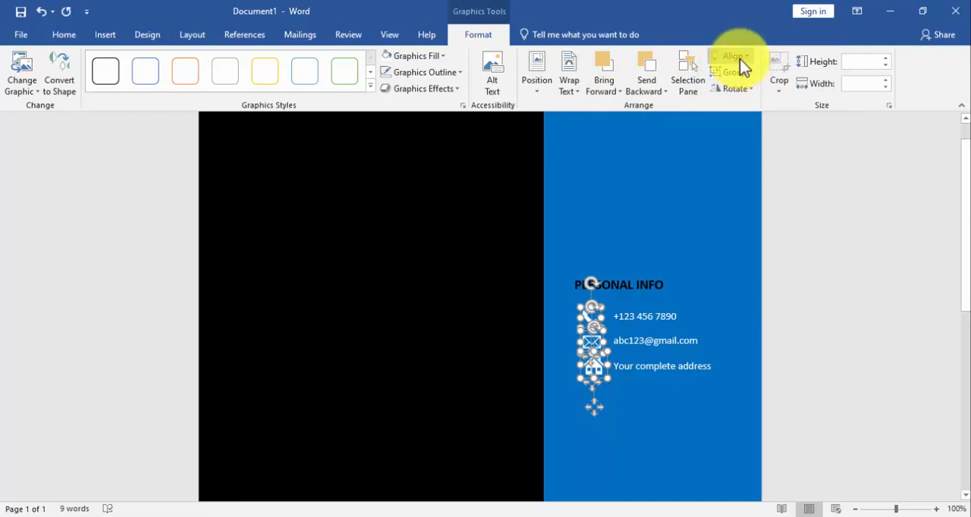
{"action": "left_click", "coordinate": [739, 59]}
{"action": "left_click", "coordinate": [766, 194]}
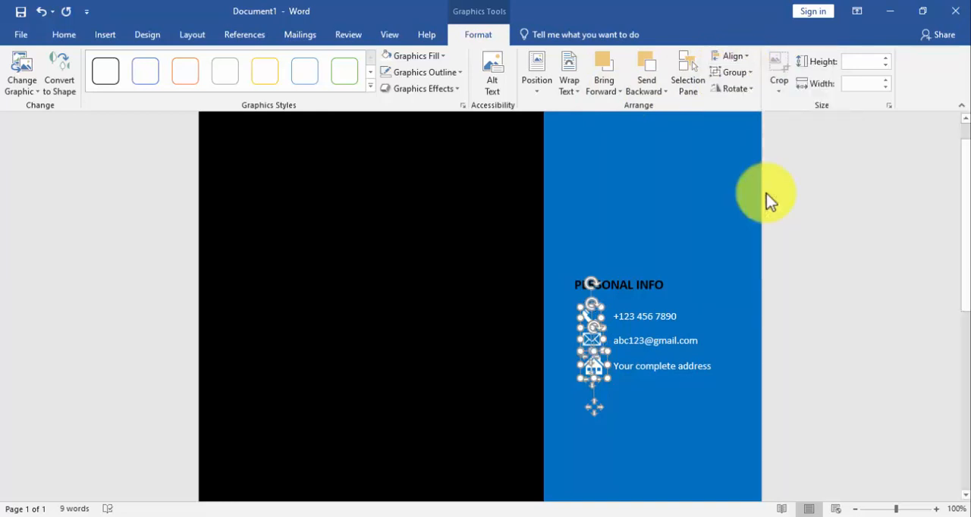
Place a copy of the PERSONAL INFO heading below the address line and nudge the contact text boxes slightly down
{"action": "left_click", "coordinate": [642, 358]}
{"action": "left_click", "coordinate": [642, 358]}
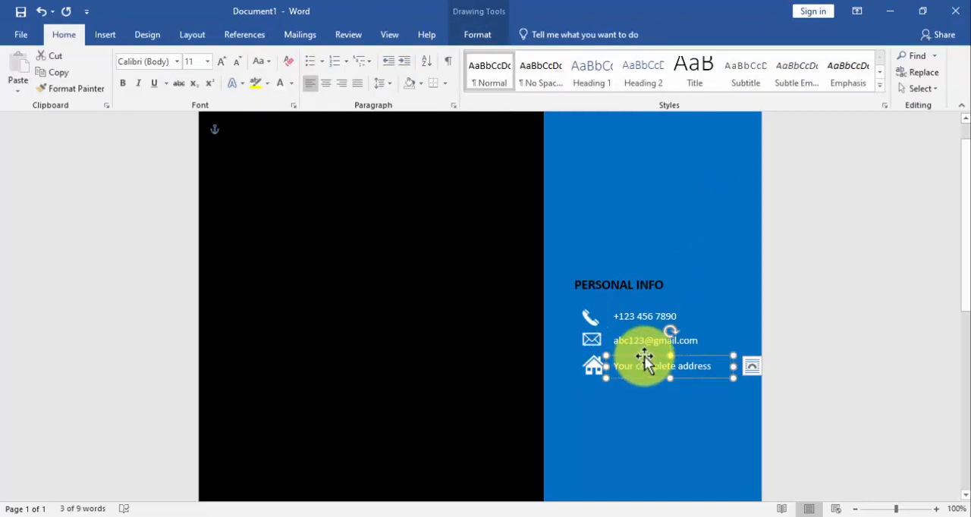
{"action": "key", "text": "ctrl+v"}
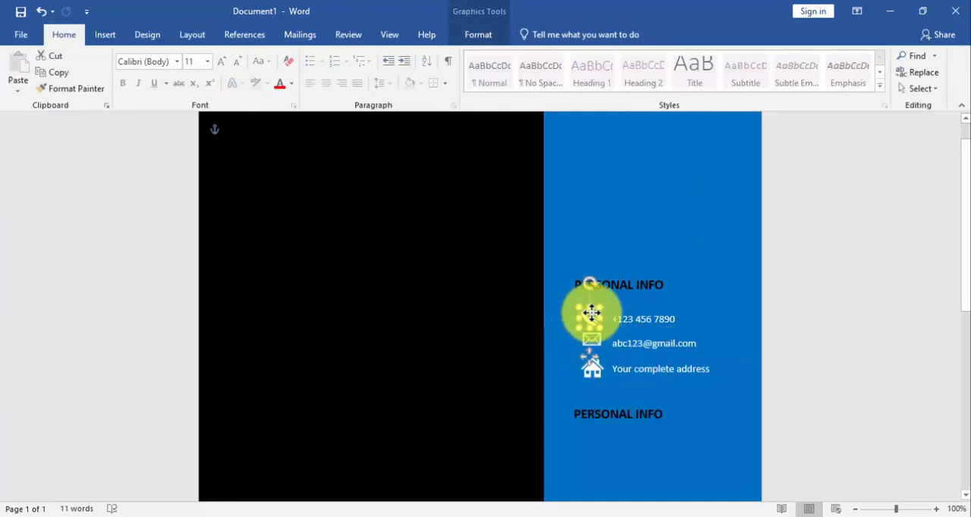
Group the three contact icons with their text boxes and nudge the group slightly left and up below the PERSONAL INFO heading
{"action": "left_click", "coordinate": [590, 339]}
{"action": "left_click", "coordinate": [592, 339]}
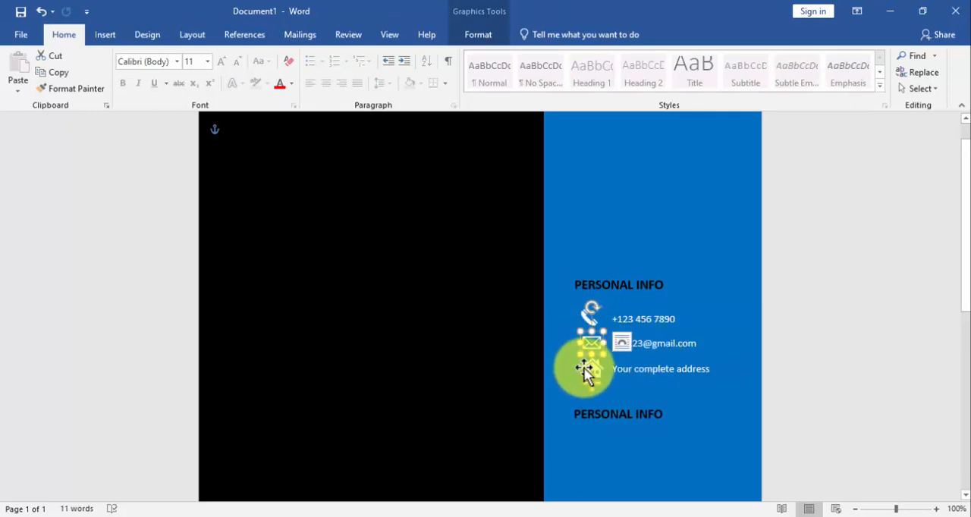
{"action": "left_click", "coordinate": [581, 310], "text": "shift"}
{"action": "left_click", "coordinate": [664, 319], "text": "shift"}
{"action": "left_click", "coordinate": [659, 343], "text": "shift"}
{"action": "left_click", "coordinate": [655, 367], "text": "shift"}
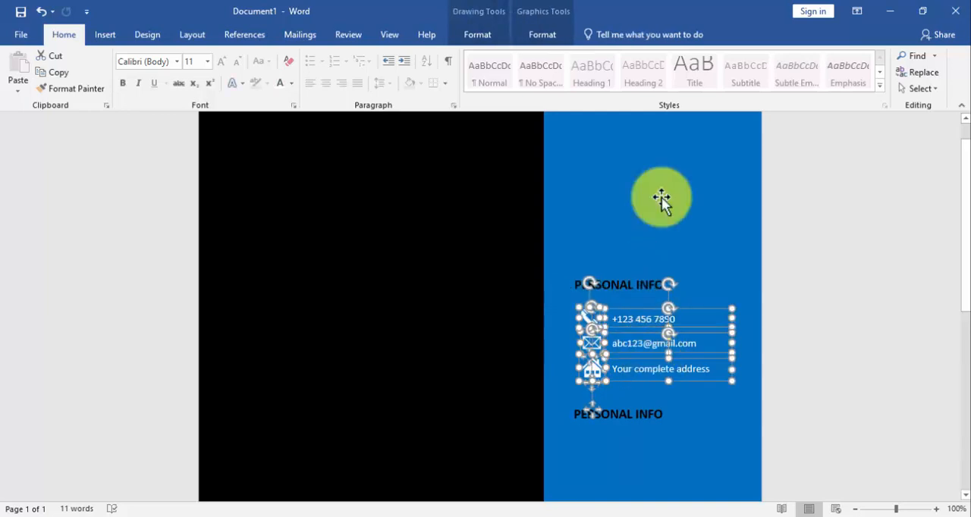
{"action": "left_click", "coordinate": [476, 35]}
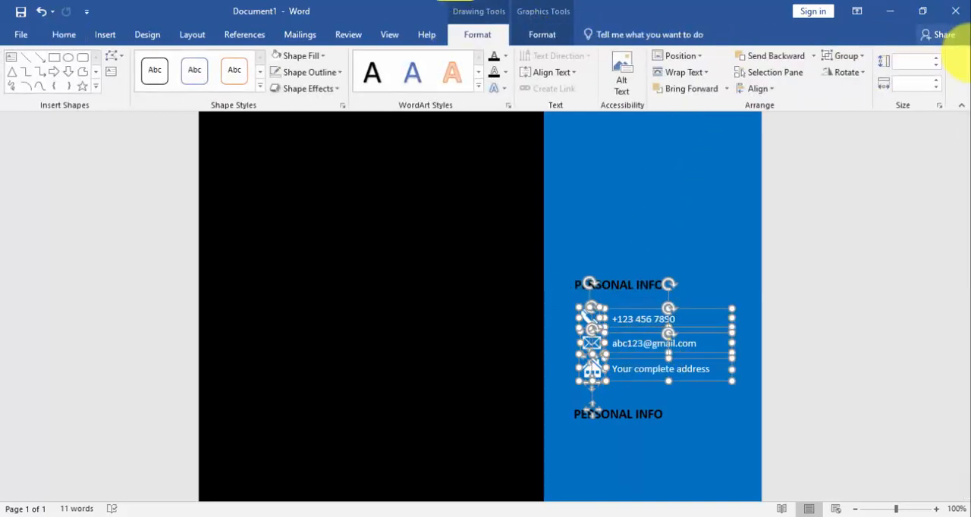
{"action": "left_click", "coordinate": [860, 76]}
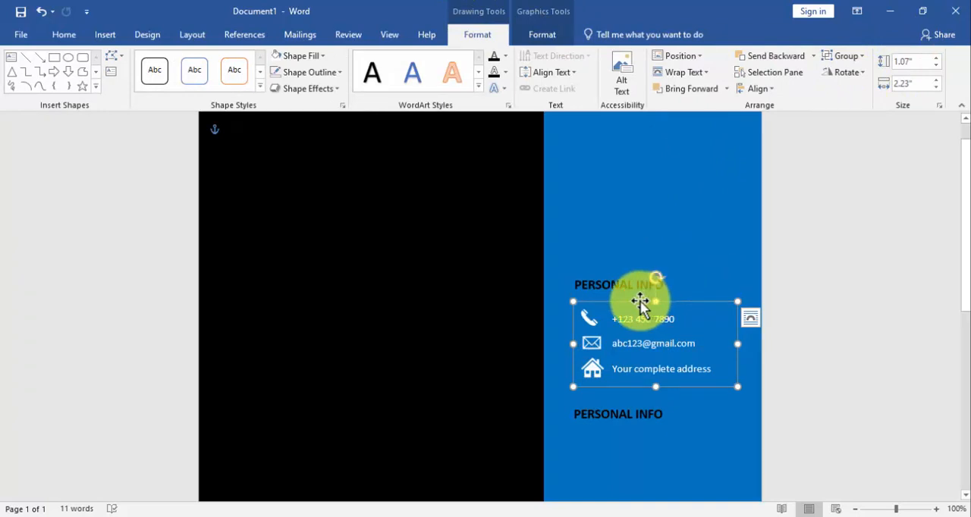
{"action": "left_click_drag", "start_coordinate": [638, 301], "coordinate": [633, 301]}
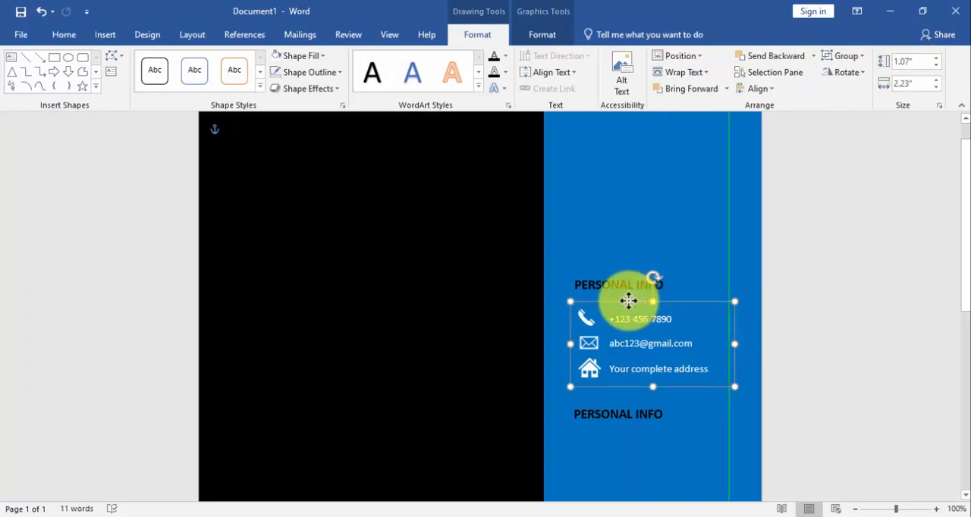
{"action": "left_click_drag", "start_coordinate": [620, 301], "coordinate": [642, 300]}
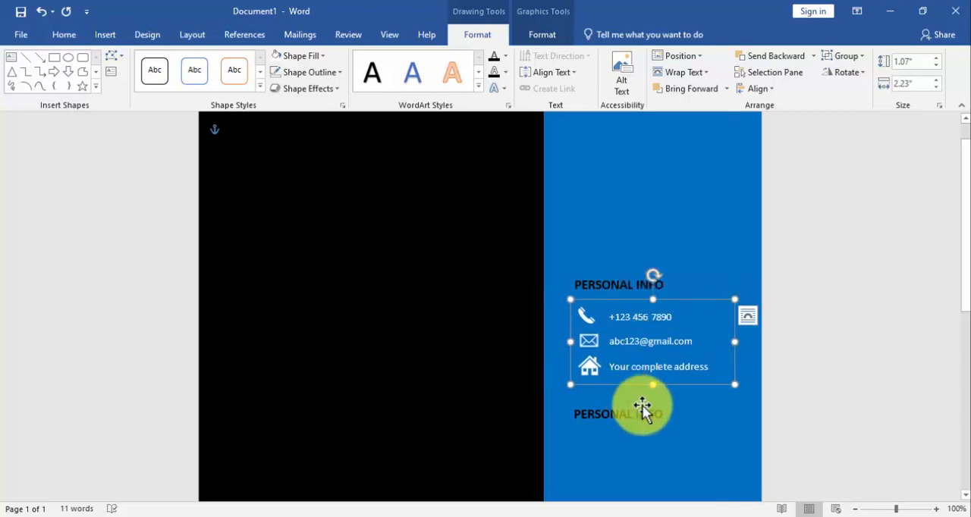
Replace the text of the copied heading below the address line with LANGUAGES
{"action": "left_click", "coordinate": [650, 409]}
{"action": "key", "text": "Delete"}
{"action": "key", "text": "Delete"}
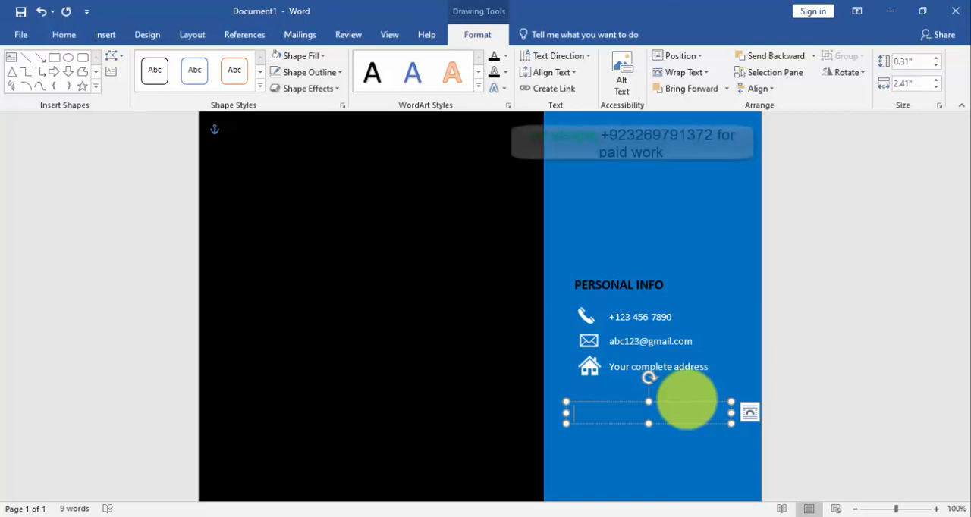
{"action": "type", "text": "LANGUAGES"}
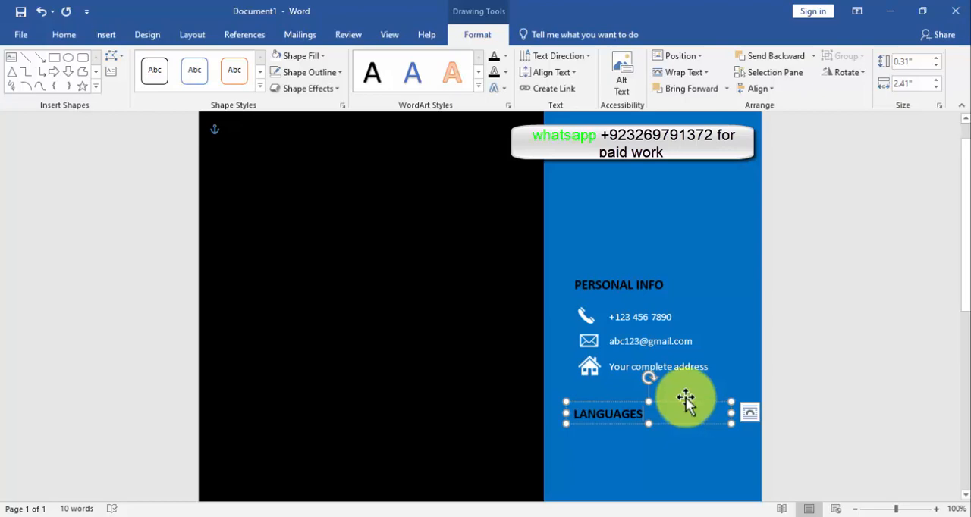
Draw a text box about 2.58" high and 2.16" wide below the LANGUAGES heading and shift it slightly up and left
{"action": "scroll", "coordinate": [686, 400], "scroll_direction": "down", "scroll_amount": 2}
{"action": "left_click", "coordinate": [108, 34]}
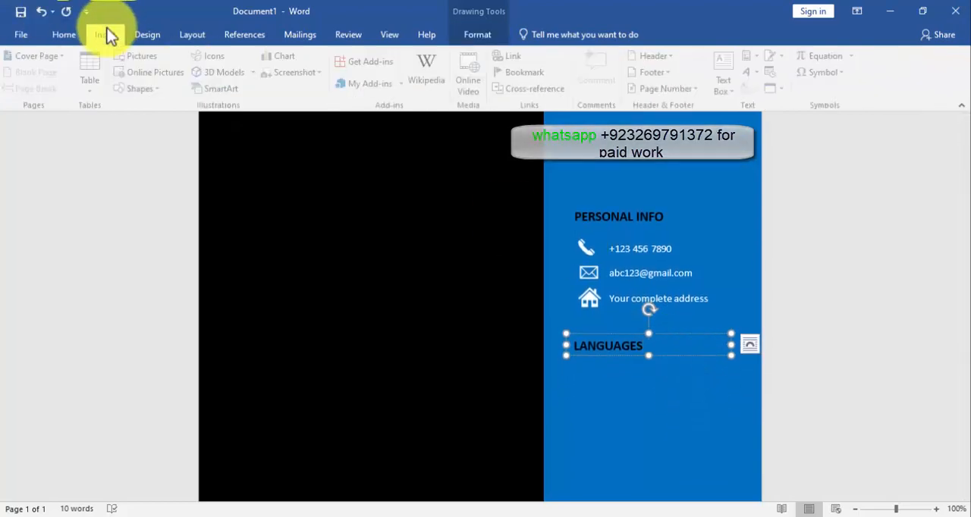
{"action": "left_click", "coordinate": [124, 87]}
{"action": "left_click", "coordinate": [120, 128]}
{"action": "scroll", "coordinate": [580, 258], "scroll_direction": "down", "scroll_amount": 2}
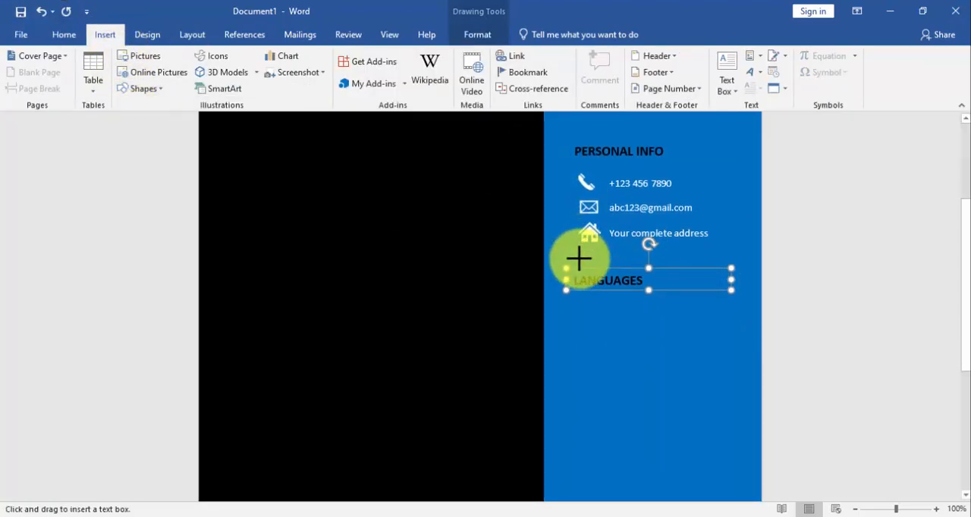
{"action": "mouse_move", "coordinate": [589, 307]}
{"action": "left_mouse_down"}
{"action": "mouse_move", "coordinate": [748, 403]}
{"action": "mouse_move", "coordinate": [732, 464]}
{"action": "mouse_move", "coordinate": [738, 488]}
{"action": "left_mouse_up"}
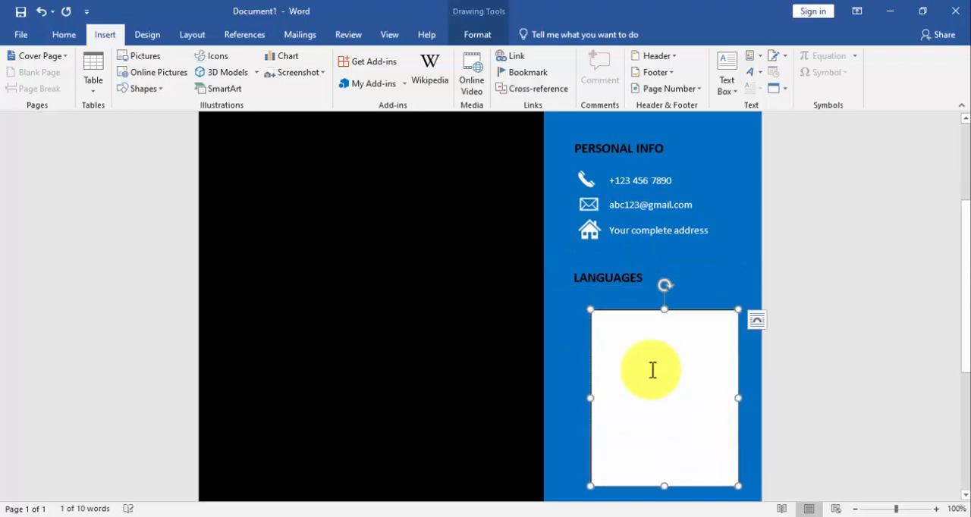
{"action": "left_click_drag", "start_coordinate": [643, 310], "coordinate": [636, 303]}
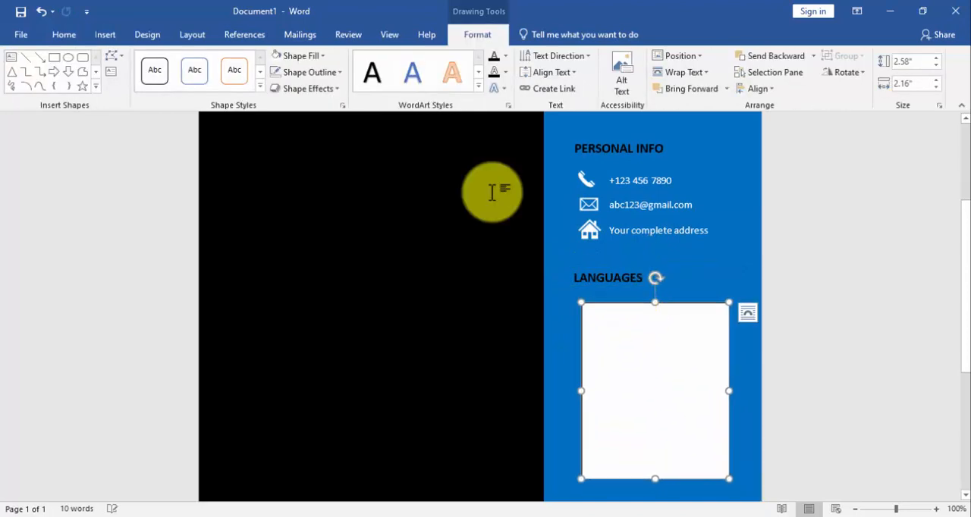
Remove the fill and outline from the text box below the LANGUAGES heading
{"action": "left_click", "coordinate": [295, 60]}
{"action": "left_click", "coordinate": [309, 185]}
{"action": "left_click", "coordinate": [294, 74]}
{"action": "left_click", "coordinate": [309, 199]}
Enter English, Urdu and Hindi on separate lines in the text box and make the text white
{"action": "left_click", "coordinate": [623, 326]}
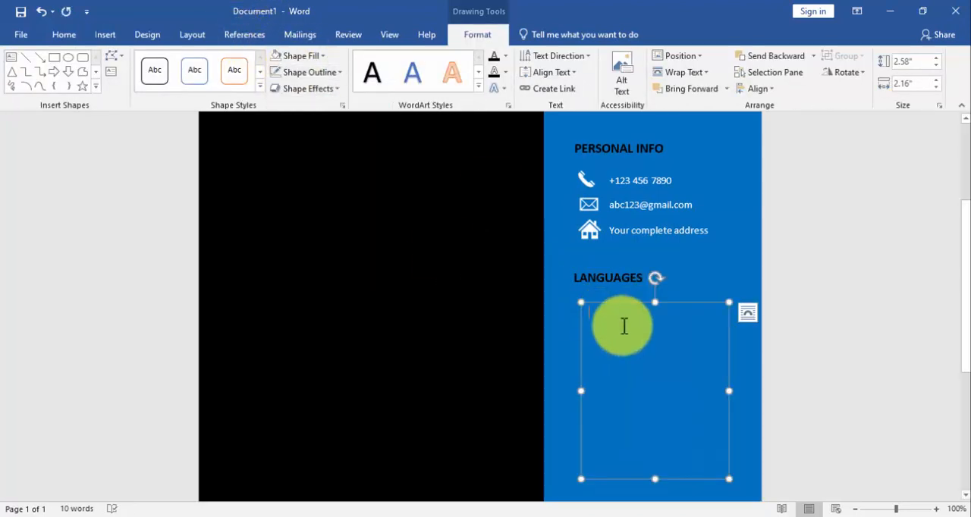
{"action": "type", "text": "English"}
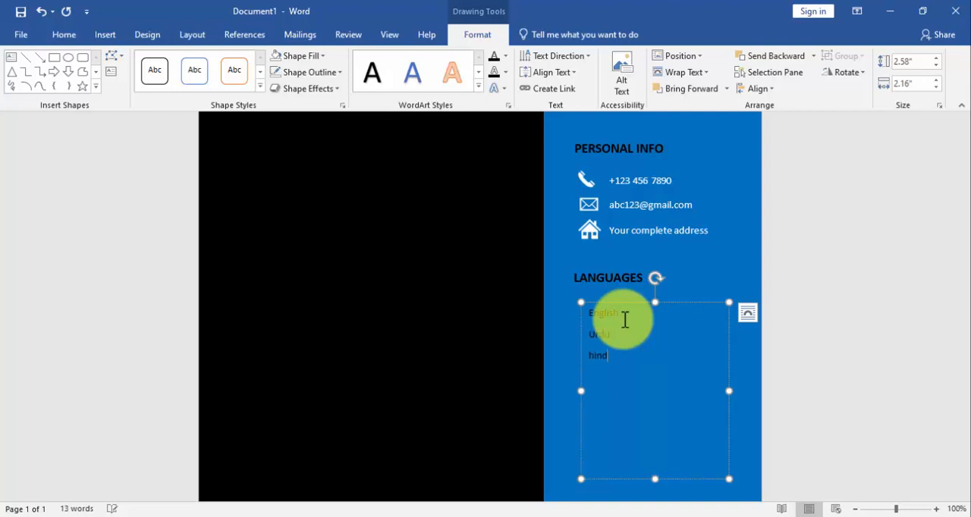
{"action": "key", "text": "ctrl+a"}
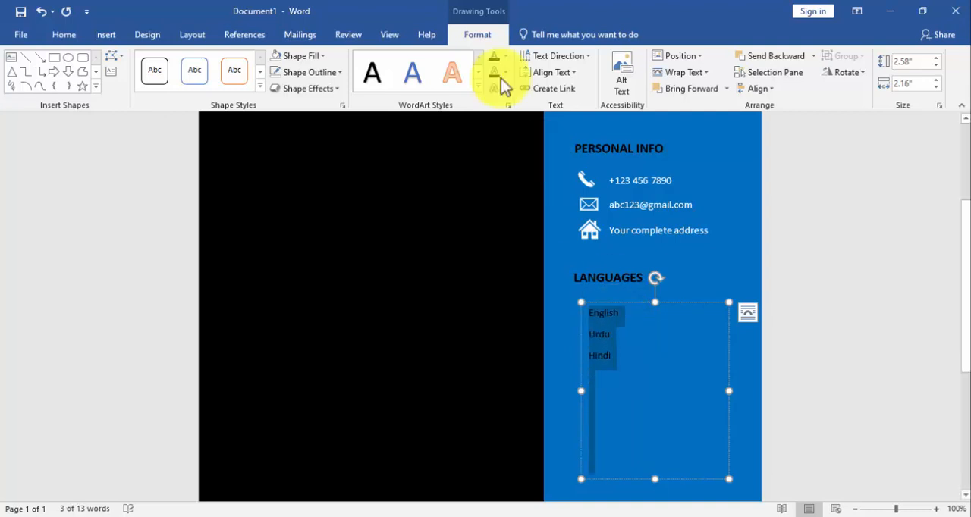
{"action": "left_click", "coordinate": [63, 34]}
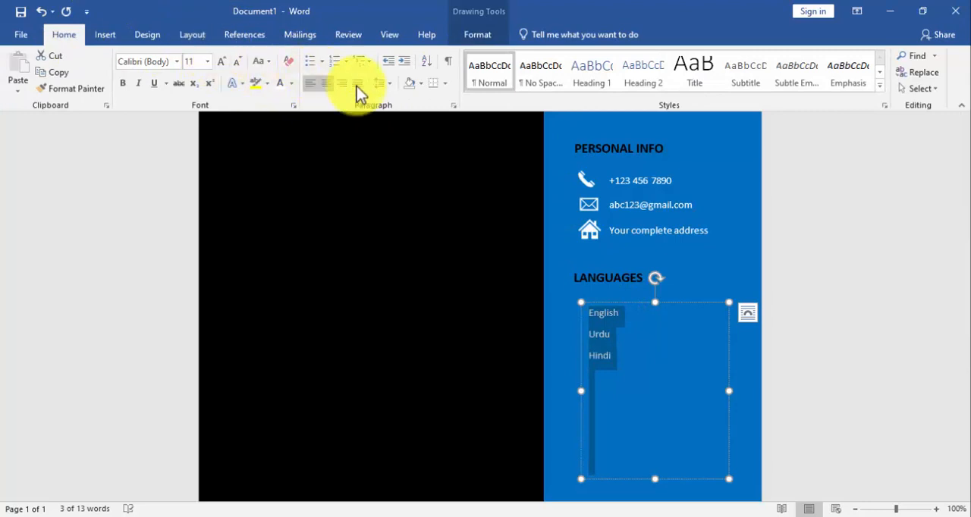
Shorten the languages text box to about 1.09" high and move the LANGUAGES heading and its list up towards the address line
{"action": "left_click_drag", "start_coordinate": [655, 479], "coordinate": [658, 377]}
{"action": "left_click_drag", "start_coordinate": [631, 302], "coordinate": [613, 260]}
{"action": "triple_click", "coordinate": [629, 278]}
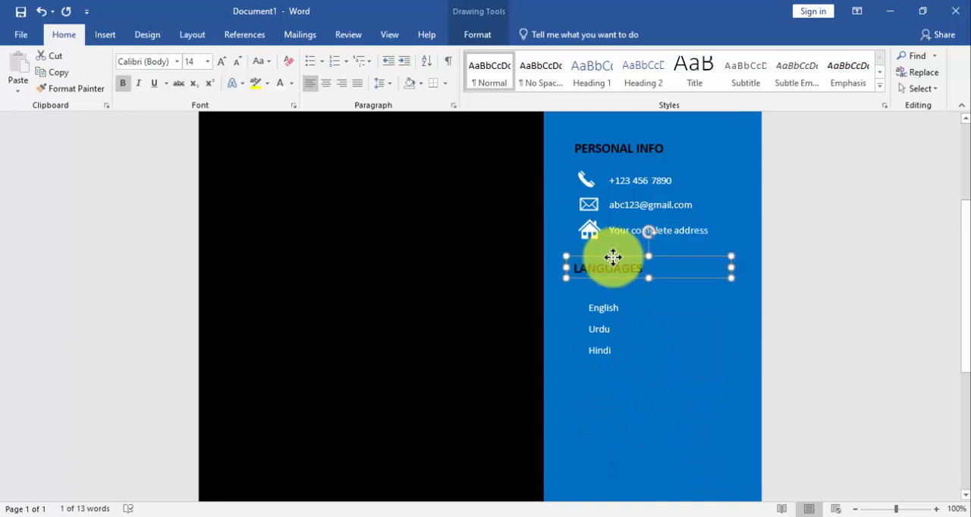
{"action": "left_click", "coordinate": [616, 299]}
{"action": "left_click_drag", "start_coordinate": [616, 299], "coordinate": [614, 292]}
Place a copy of the LANGUAGES heading below the languages list and change its text to SKILLS
{"action": "left_click", "coordinate": [616, 267]}
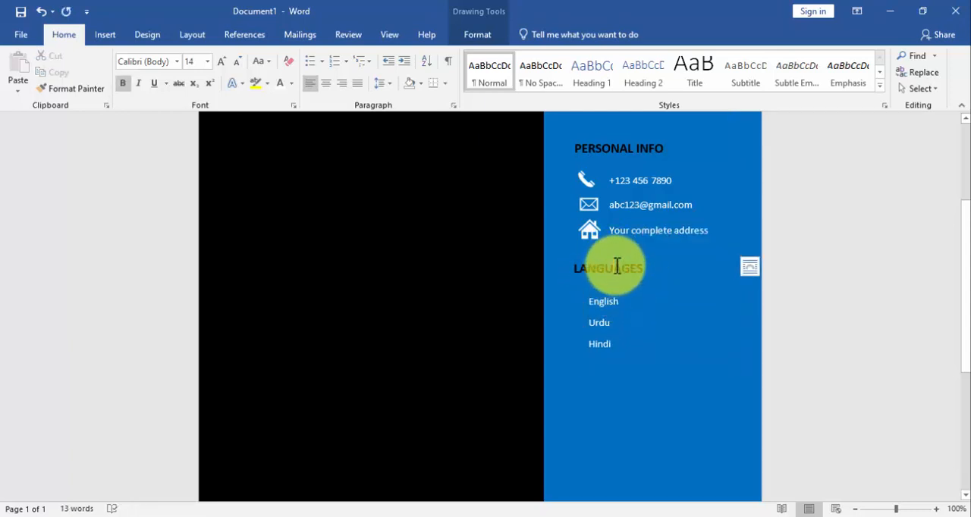
{"action": "left_click", "coordinate": [614, 259]}
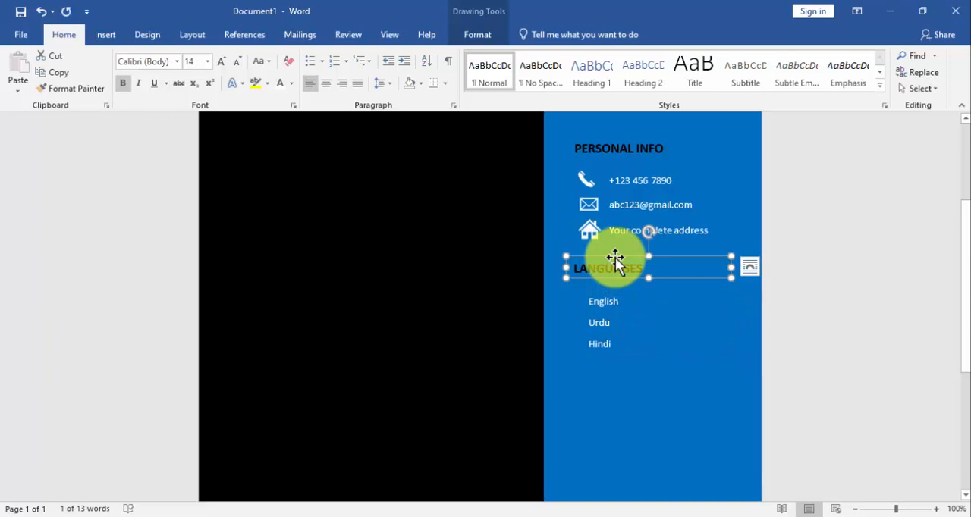
{"action": "left_click_drag", "start_coordinate": [615, 259], "coordinate": [623, 373]}
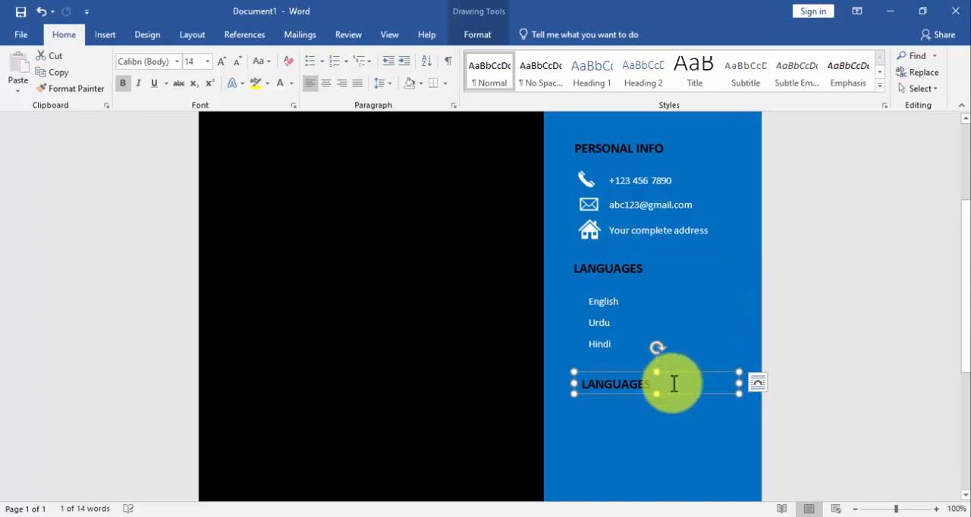
{"action": "key", "text": "BackSpace"}
{"action": "key", "text": "BackSpace"}
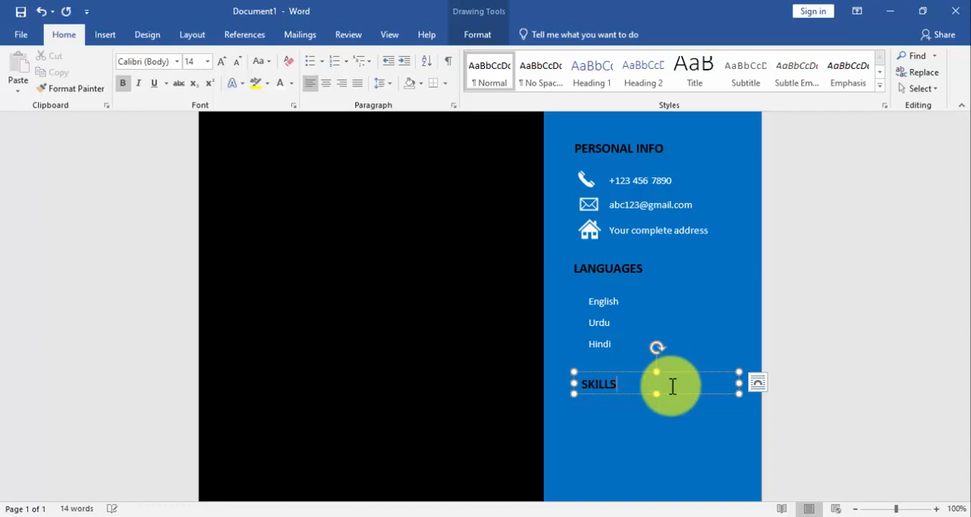
Place a copy of the languages list below the SKILLS heading, stretch it to about 2.55" high and clear its text
{"action": "left_click", "coordinate": [617, 300]}
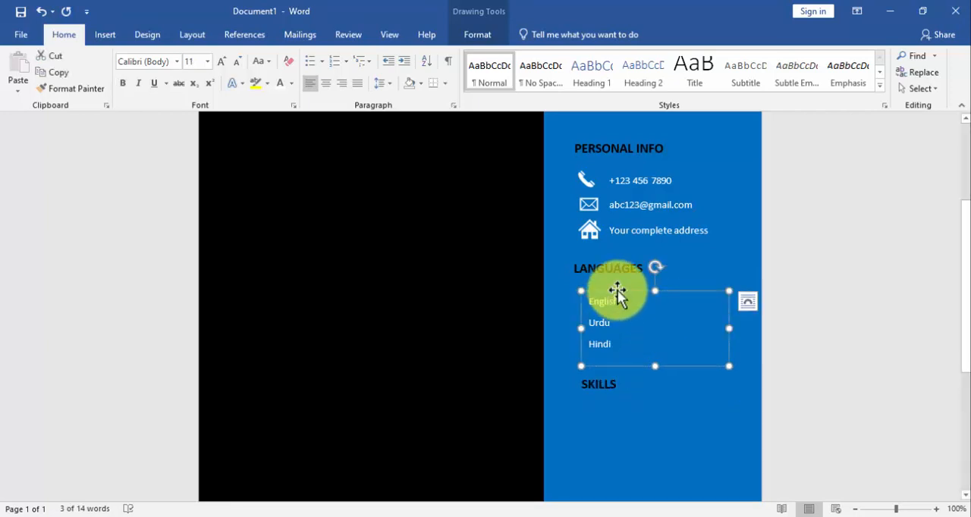
{"action": "left_click_drag", "start_coordinate": [617, 290], "coordinate": [616, 409]}
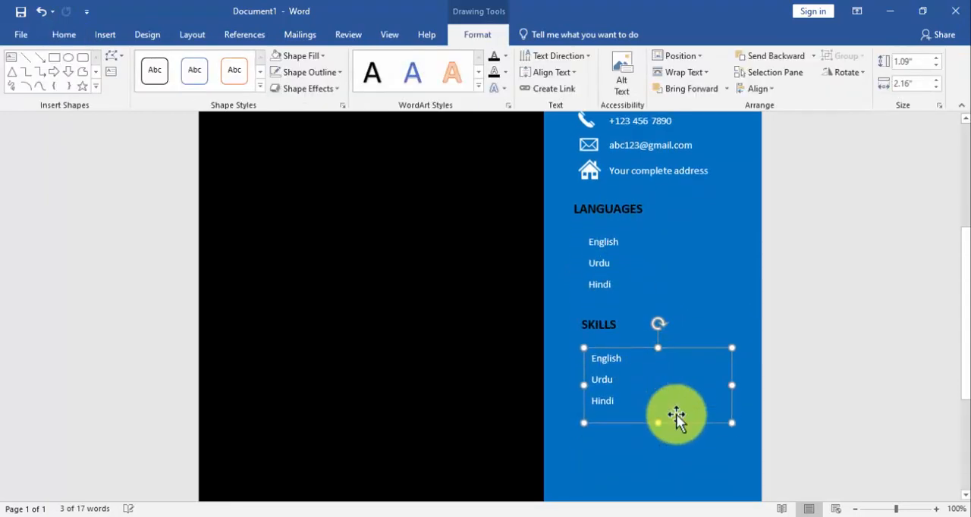
{"action": "scroll", "coordinate": [677, 402], "scroll_direction": "down", "scroll_amount": 5}
{"action": "scroll", "coordinate": [668, 318], "scroll_direction": "up", "scroll_amount": 3}
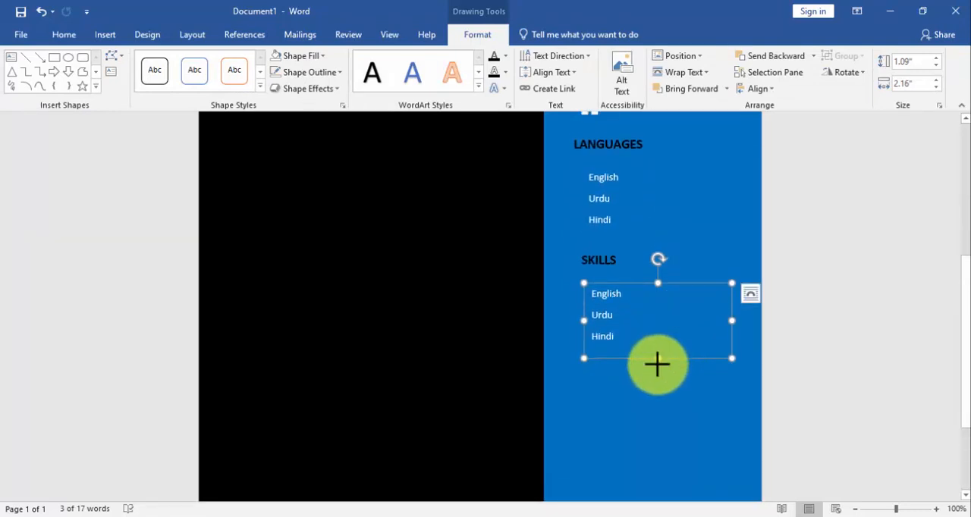
{"action": "left_click_drag", "start_coordinate": [657, 364], "coordinate": [665, 457]}
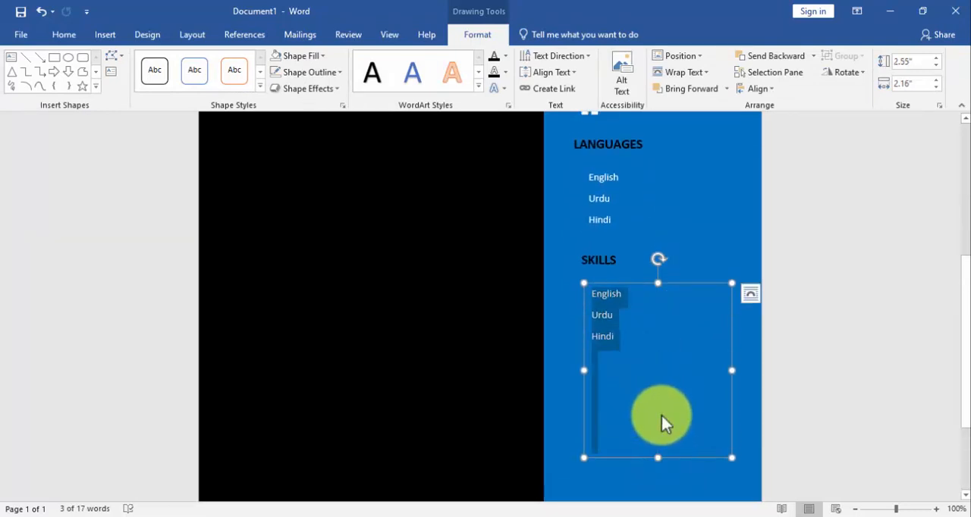
{"action": "key", "text": "Delete"}
Copy the skills from Bookkeeping to Public Accounting from the CV detail Notepad file into the empty text box below SKILLS in Word
{"action": "left_click", "coordinate": [481, 513]}
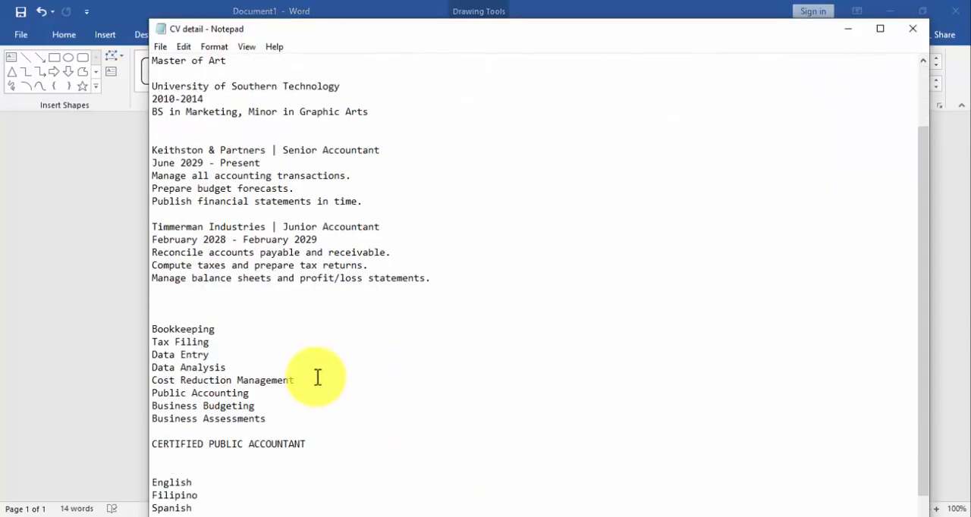
{"action": "left_click_drag", "start_coordinate": [151, 329], "coordinate": [250, 392]}
{"action": "right_click", "coordinate": [182, 366]}
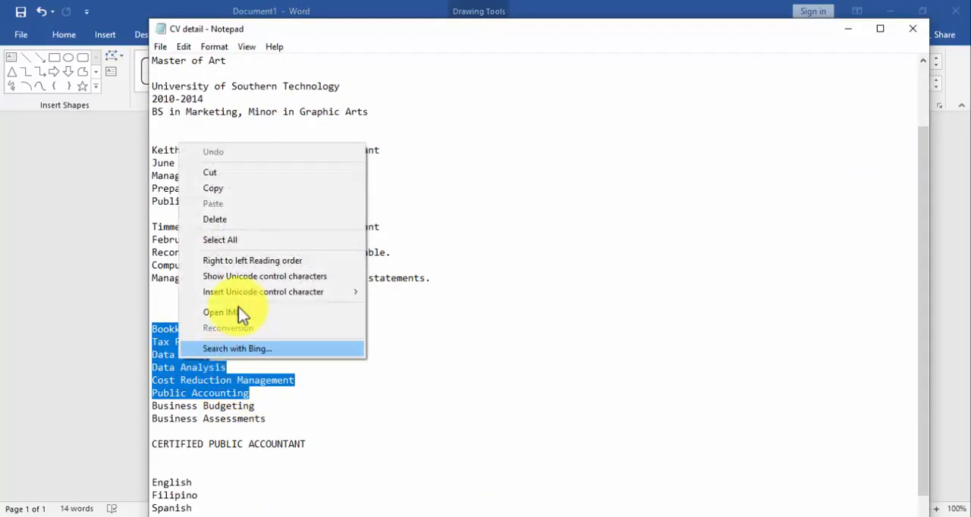
{"action": "left_click", "coordinate": [246, 183]}
{"action": "left_click", "coordinate": [395, 506]}
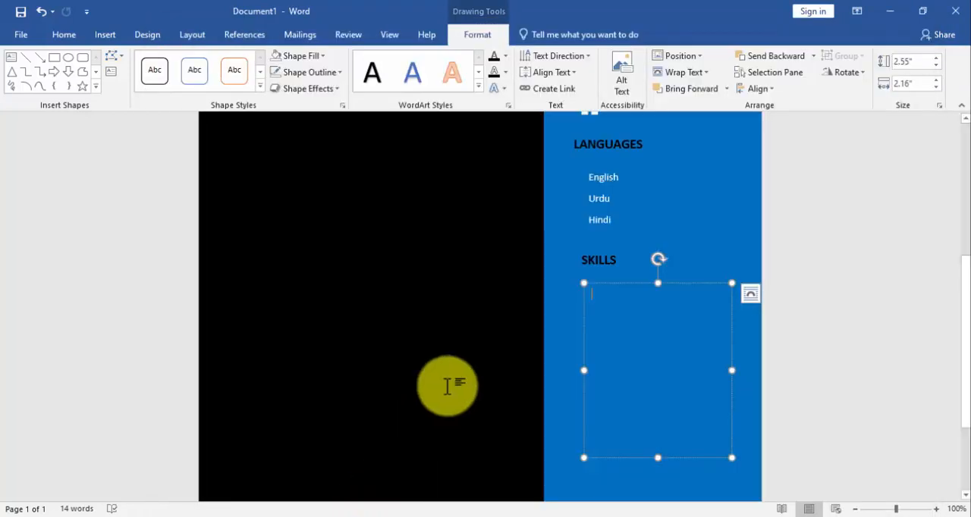
{"action": "key", "text": "ctrl+v"}
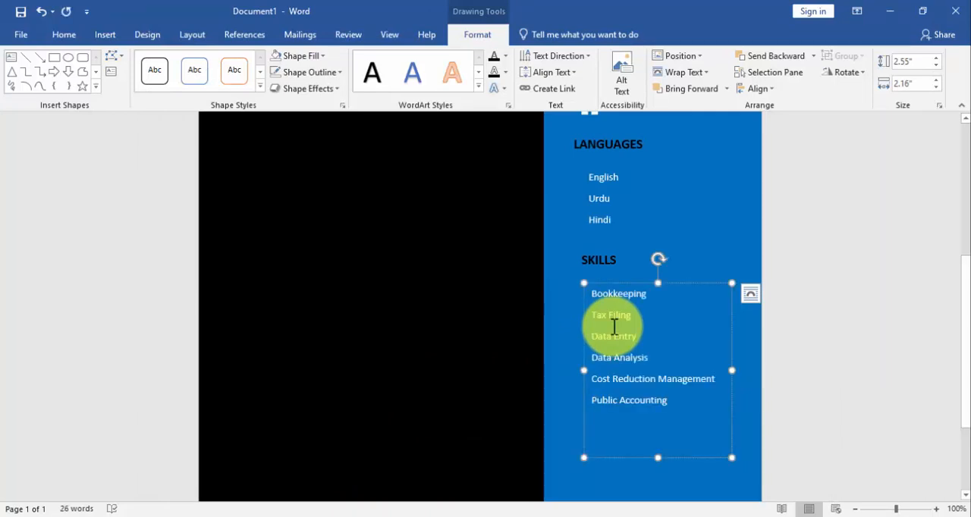
Set the skills list's line spacing to 2.0 and nudge its text box slightly left and up in line with the languages list
{"action": "key", "text": "ctrl+a"}
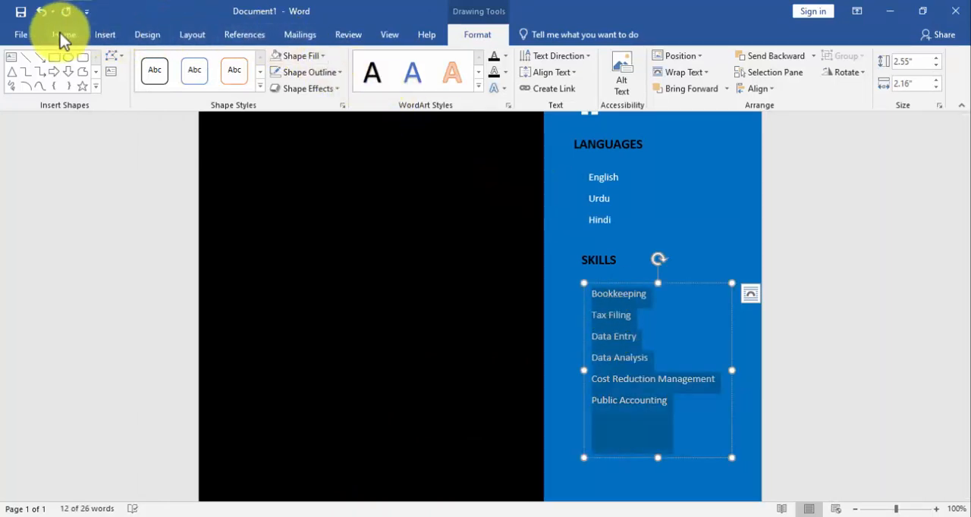
{"action": "left_click", "coordinate": [49, 34]}
{"action": "left_click", "coordinate": [385, 78]}
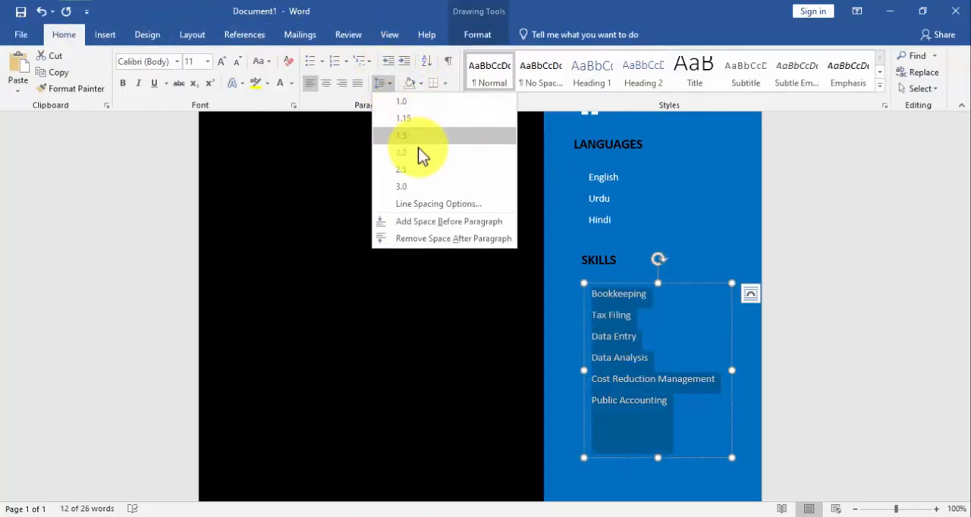
{"action": "left_click", "coordinate": [418, 153]}
{"action": "left_click", "coordinate": [674, 375]}
{"action": "scroll", "coordinate": [674, 375], "scroll_direction": "up", "scroll_amount": 1}
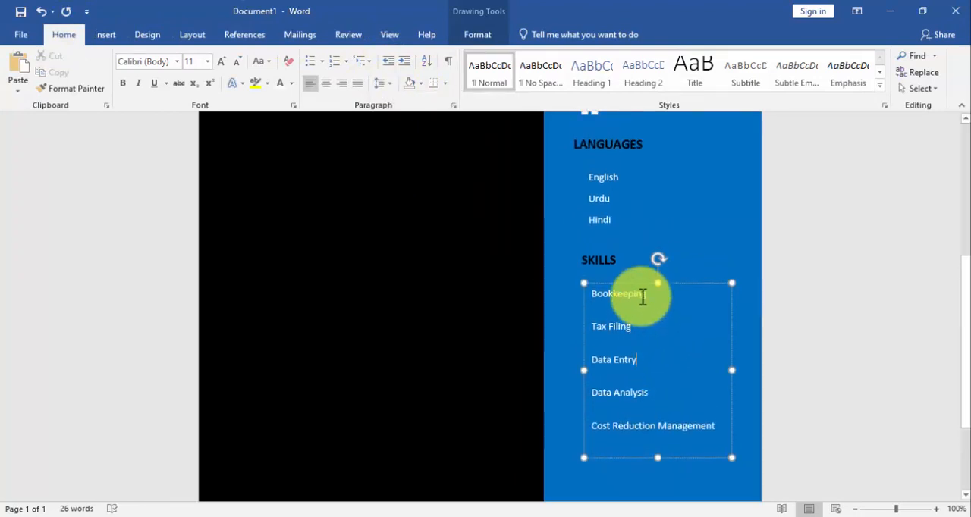
{"action": "left_click", "coordinate": [630, 281]}
{"action": "left_click_drag", "start_coordinate": [630, 281], "coordinate": [625, 280]}
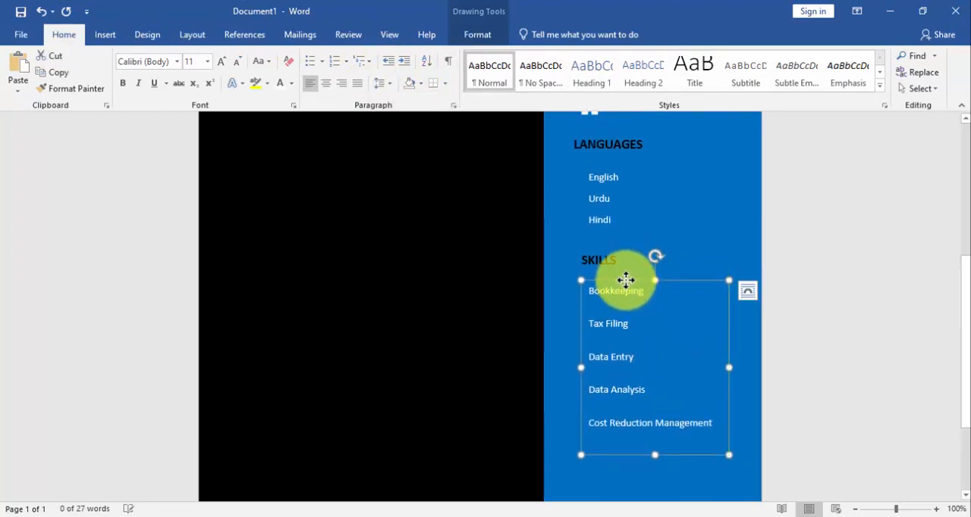
Left-align the PERSONAL INFO, LANGUAGES and SKILLS headings together with their content boxes in the blue sidebar
{"action": "left_click", "coordinate": [609, 261], "text": "shift"}
{"action": "left_click", "coordinate": [606, 217], "text": "shift"}
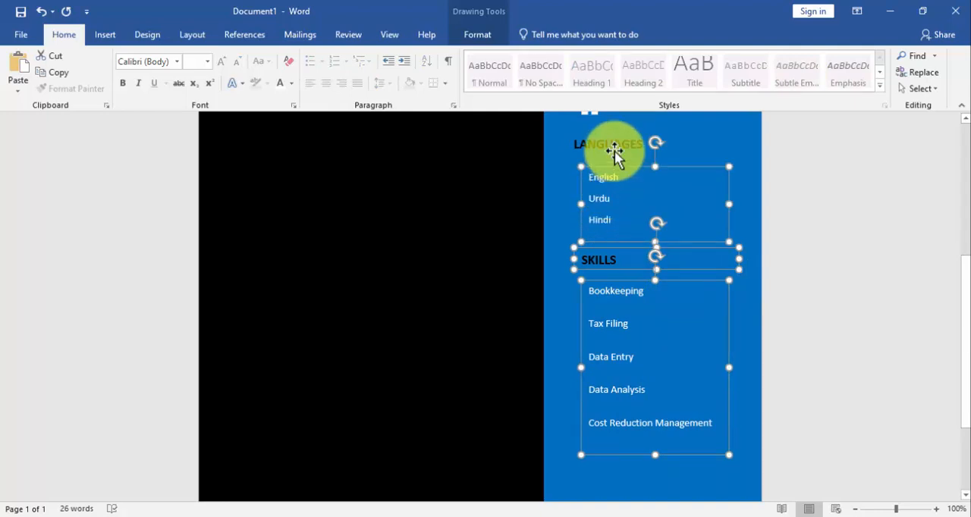
{"action": "left_click", "coordinate": [614, 149], "text": "shift"}
{"action": "scroll", "coordinate": [621, 235], "scroll_direction": "up", "scroll_amount": 4}
{"action": "left_click", "coordinate": [621, 236], "text": "shift"}
{"action": "left_click", "coordinate": [620, 195], "text": "shift"}
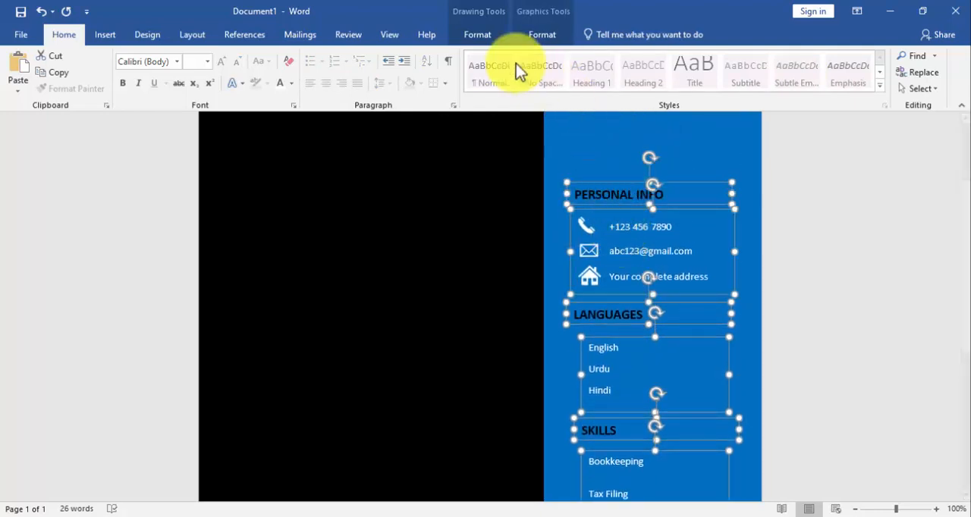
{"action": "left_click", "coordinate": [492, 34]}
{"action": "left_click", "coordinate": [772, 88]}
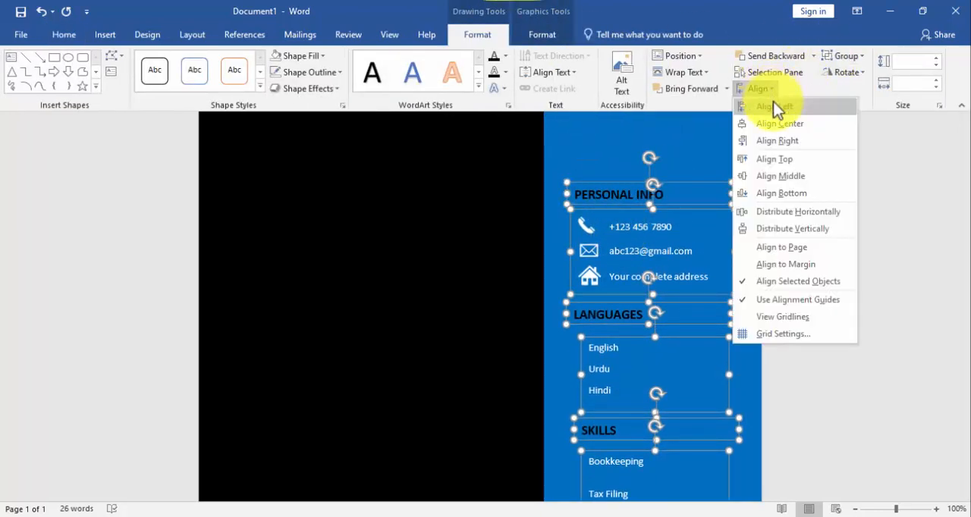
{"action": "left_click", "coordinate": [773, 107]}
Examine how the sidebar headings and lists line up from the contact details down to the bottom of the page
{"action": "scroll", "coordinate": [713, 210], "scroll_direction": "down", "scroll_amount": 2}
{"action": "scroll", "coordinate": [713, 213], "scroll_direction": "down", "scroll_amount": 2}
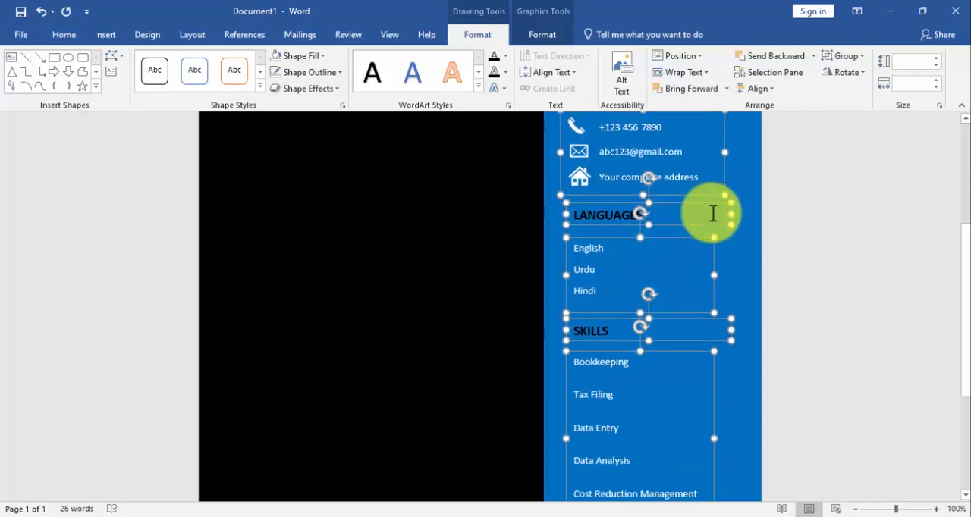
{"action": "scroll", "coordinate": [713, 213], "scroll_direction": "up", "scroll_amount": 2}
{"action": "scroll", "coordinate": [711, 213], "scroll_direction": "down", "scroll_amount": 6}
{"action": "scroll", "coordinate": [711, 213], "scroll_direction": "up", "scroll_amount": 5}
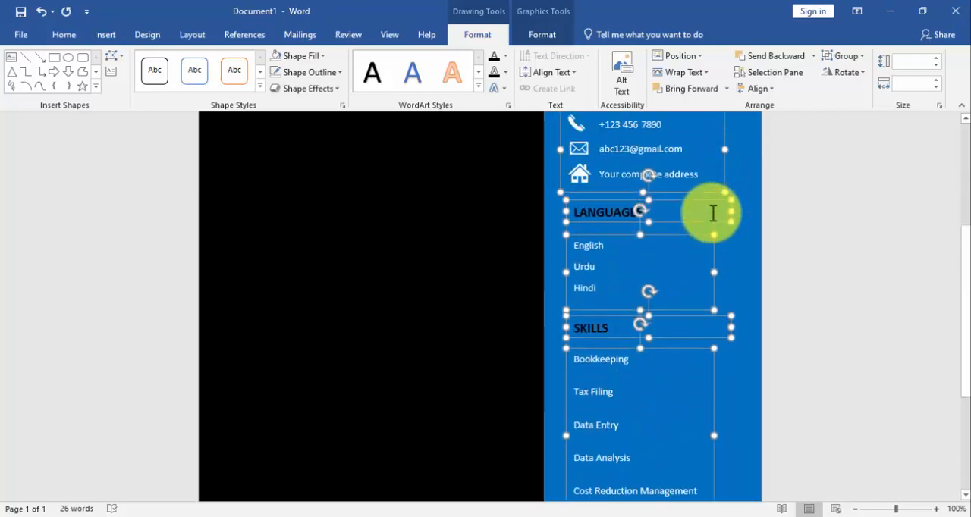
{"action": "scroll", "coordinate": [713, 213], "scroll_direction": "down", "scroll_amount": 6}
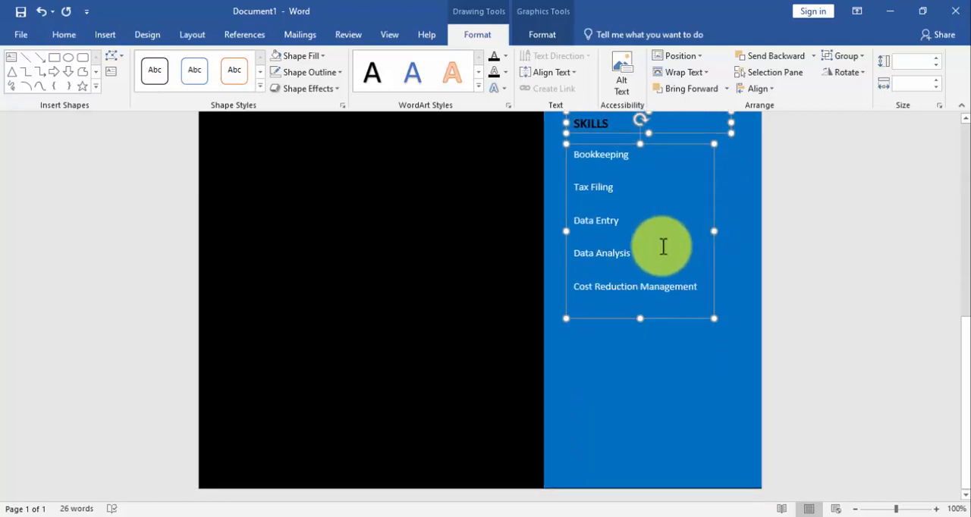
{"action": "scroll", "coordinate": [661, 250], "scroll_direction": "up", "scroll_amount": 2}
{"action": "left_click", "coordinate": [659, 259]}
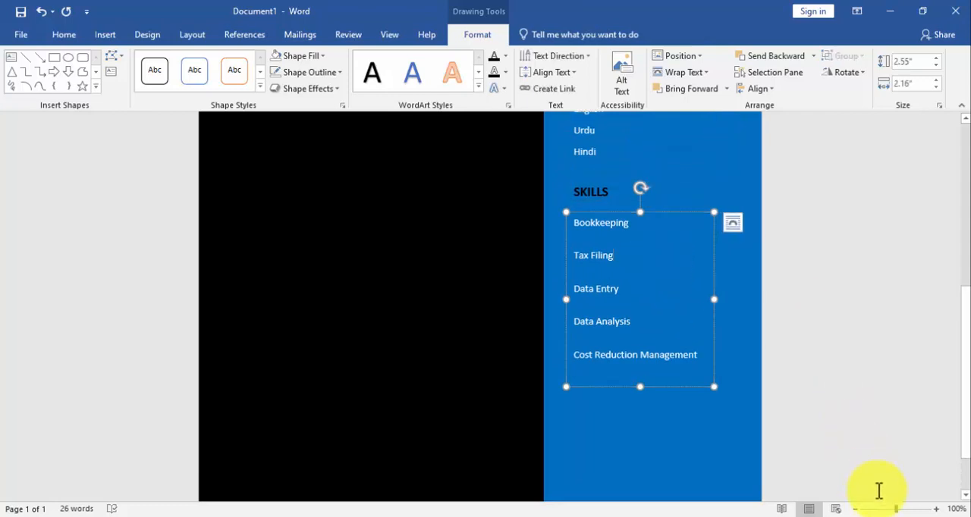
Draw a horizontal straight line about 2.38" long directly below Bookkeeping in the skills list
{"action": "left_click_drag", "start_coordinate": [897, 508], "coordinate": [907, 510]}
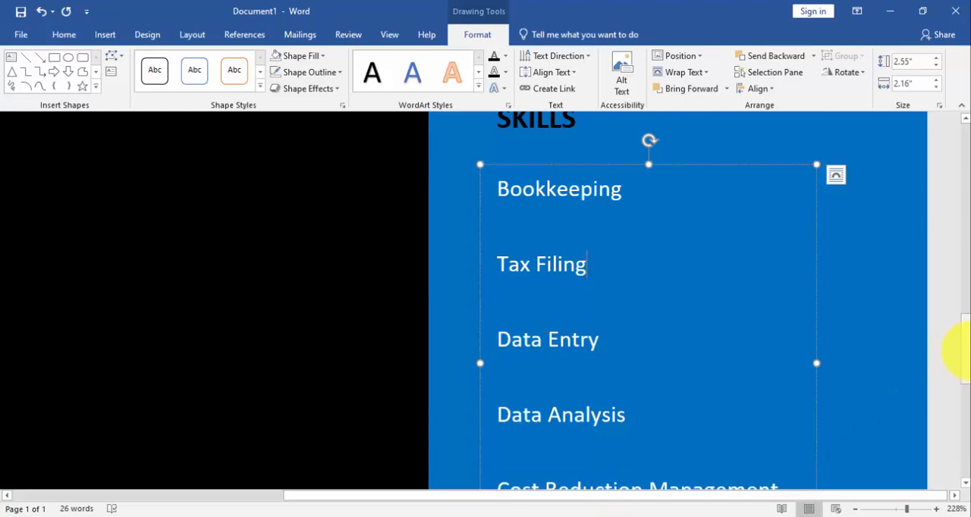
{"action": "mouse_move", "coordinate": [962, 346]}
{"action": "left_mouse_down"}
{"action": "mouse_move", "coordinate": [961, 363]}
{"action": "mouse_move", "coordinate": [960, 342]}
{"action": "mouse_move", "coordinate": [959, 353]}
{"action": "left_mouse_up"}
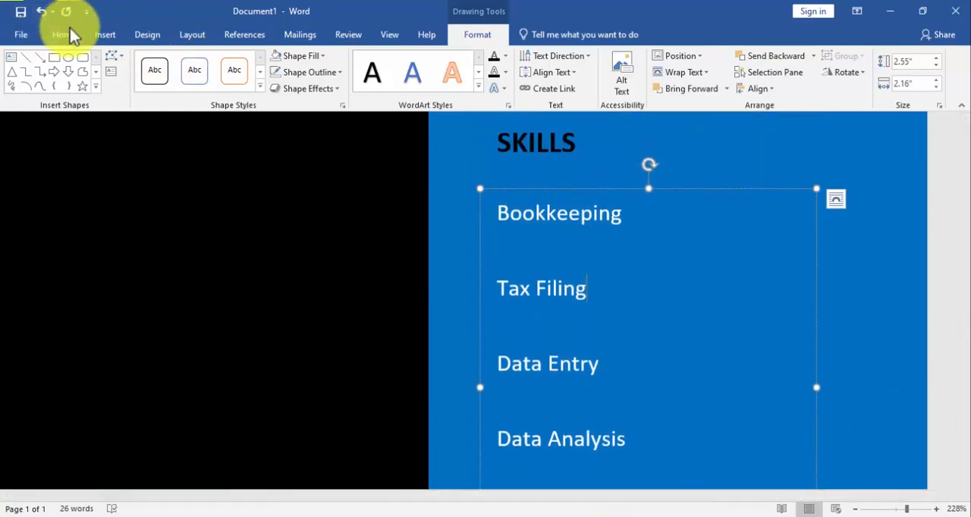
{"action": "left_click", "coordinate": [104, 35]}
{"action": "left_click", "coordinate": [143, 89]}
{"action": "left_click", "coordinate": [130, 126]}
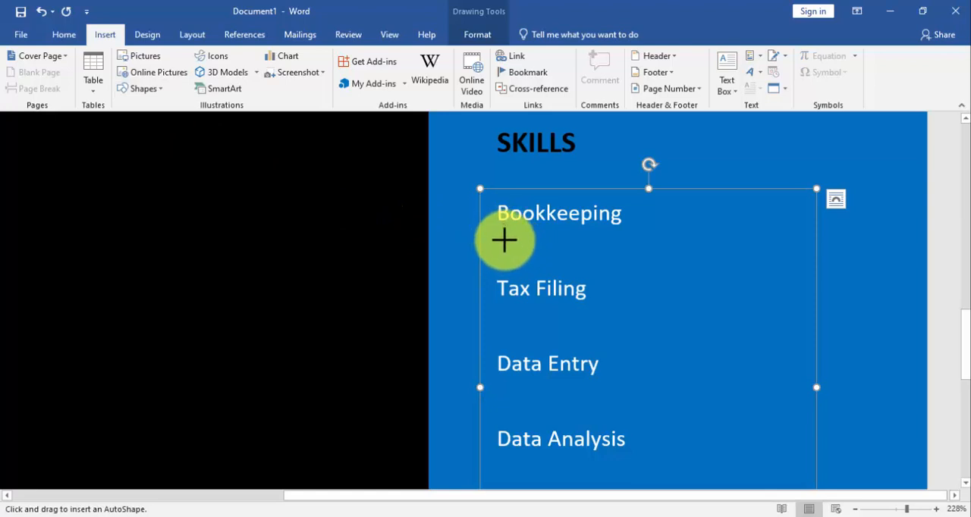
{"action": "left_click_drag", "start_coordinate": [504, 241], "coordinate": [874, 240]}
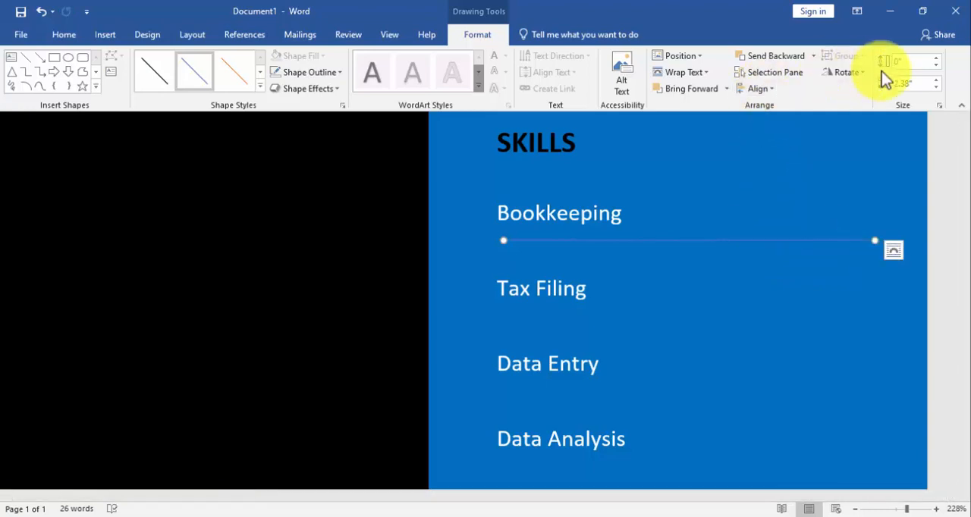
Give the line below Bookkeeping a black outline with a weight of 2¼ pt
{"action": "left_click", "coordinate": [307, 73]}
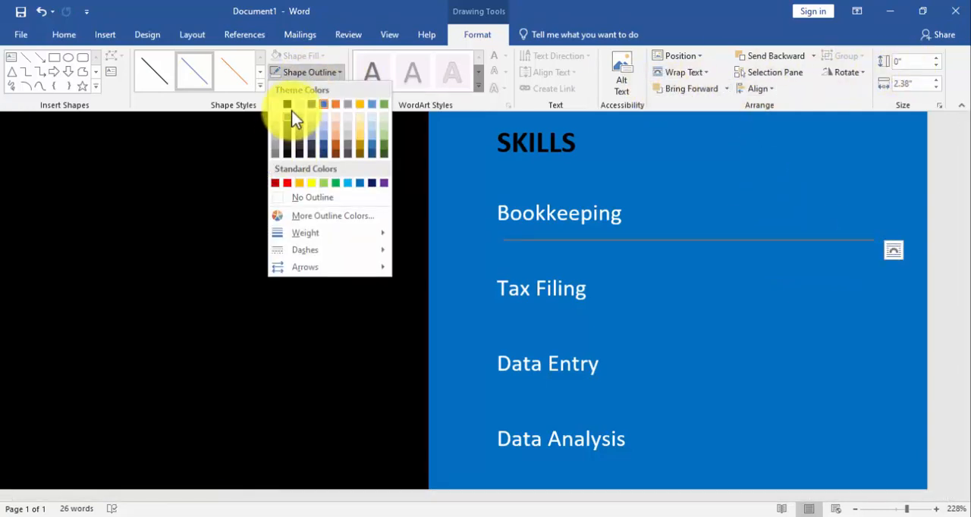
{"action": "left_click", "coordinate": [288, 105]}
{"action": "left_click", "coordinate": [312, 71]}
{"action": "mouse_move", "coordinate": [305, 232]}
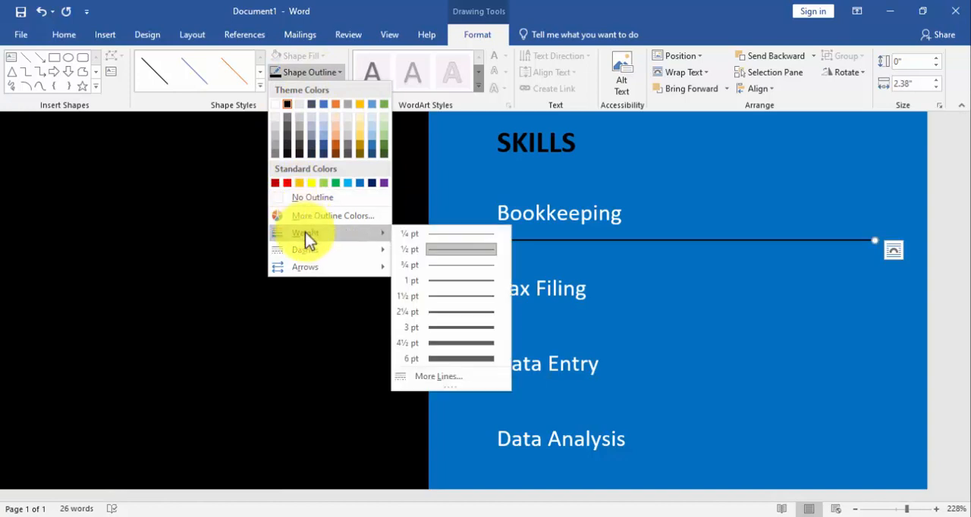
{"action": "left_click", "coordinate": [459, 314]}
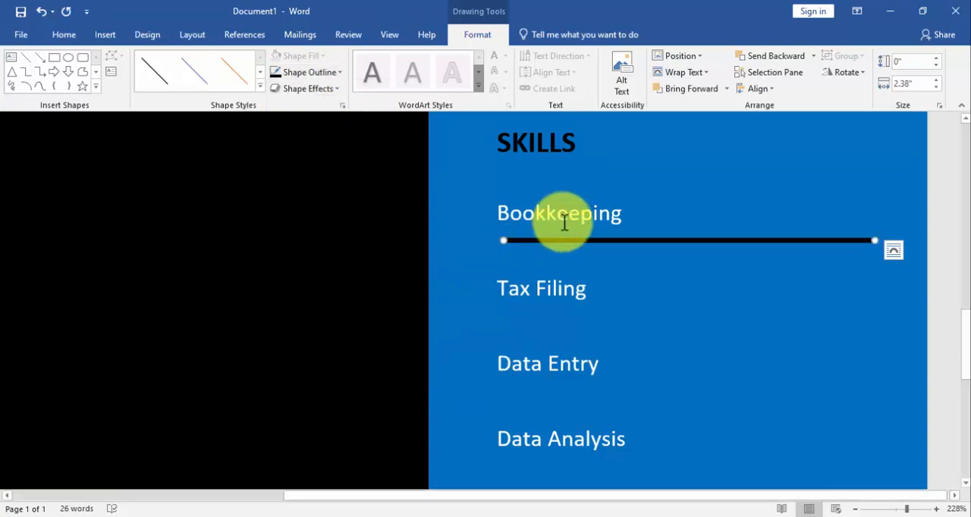
Duplicate the black line and align the copy exactly over the original using left and top alignment
{"action": "key", "text": "ctrl+d"}
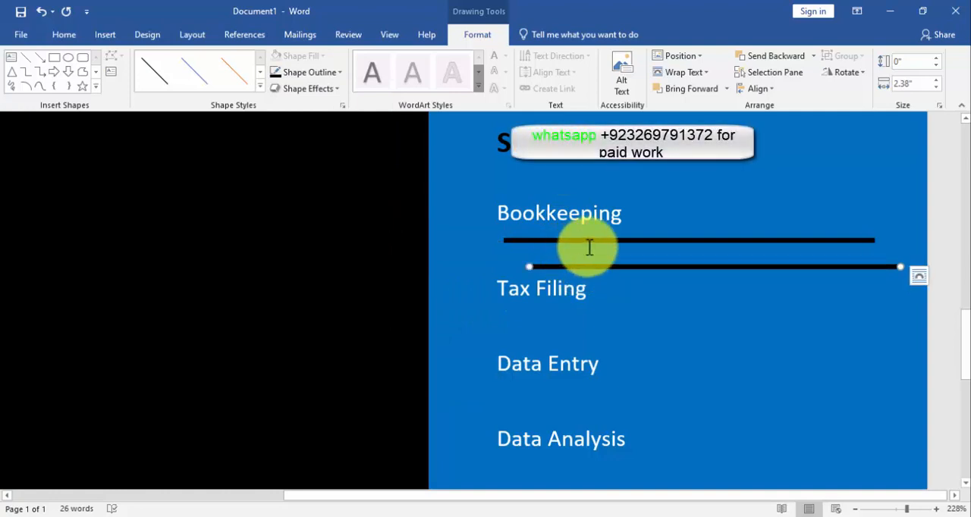
{"action": "left_click", "coordinate": [591, 241], "text": "shift"}
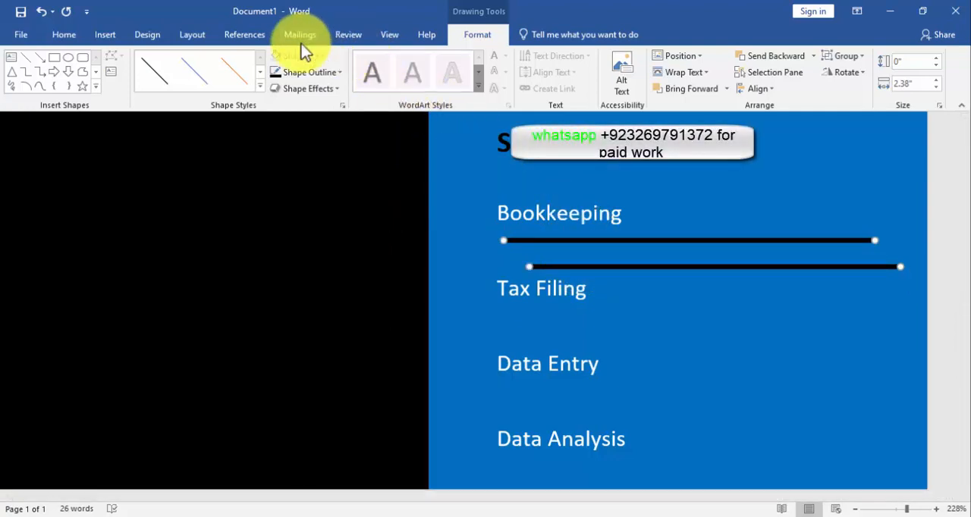
{"action": "left_click", "coordinate": [747, 89]}
{"action": "left_click", "coordinate": [766, 106]}
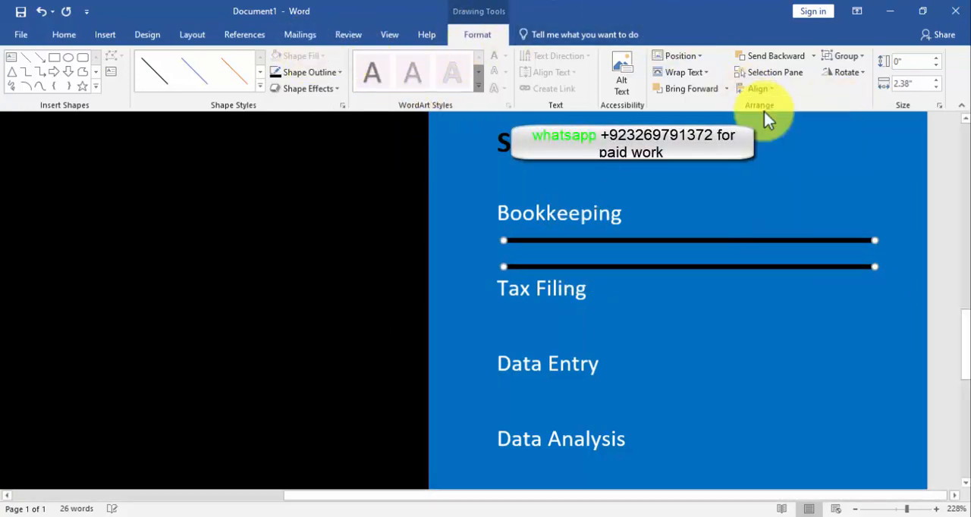
{"action": "left_click", "coordinate": [750, 89]}
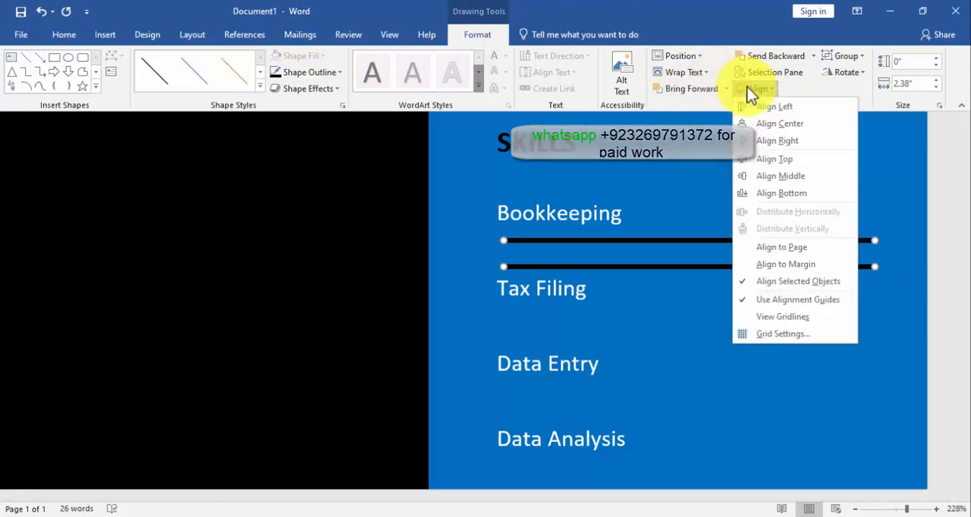
{"action": "left_click", "coordinate": [773, 159]}
Make the upper line white, shorten it to about 70% of the black line, and group the two as a skill bar
{"action": "left_click", "coordinate": [731, 243]}
{"action": "left_click", "coordinate": [733, 241]}
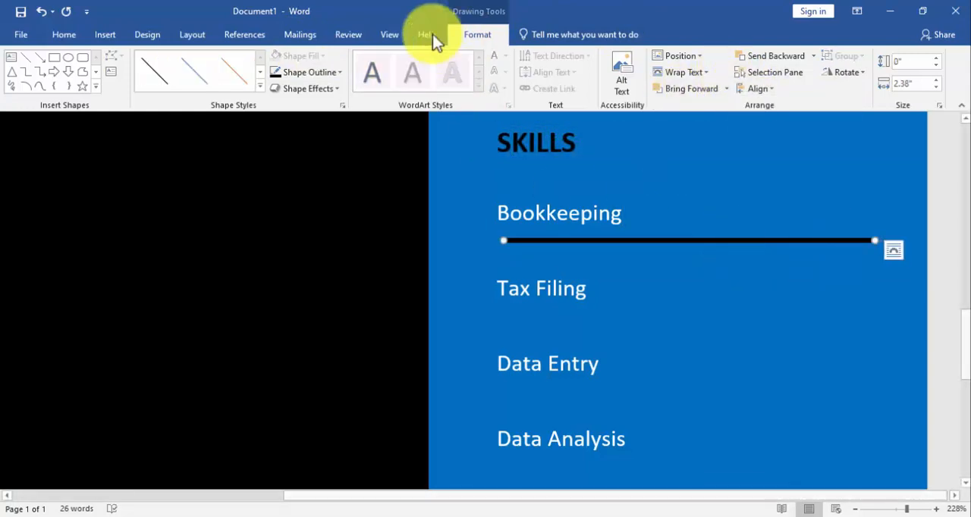
{"action": "left_click", "coordinate": [309, 72]}
{"action": "left_click", "coordinate": [276, 105]}
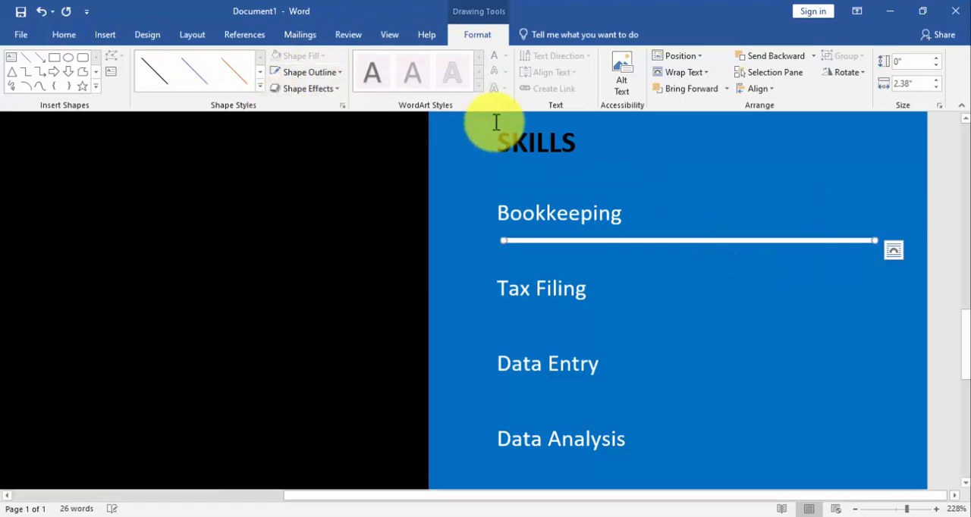
{"action": "left_click", "coordinate": [936, 89]}
{"action": "left_click", "coordinate": [936, 88]}
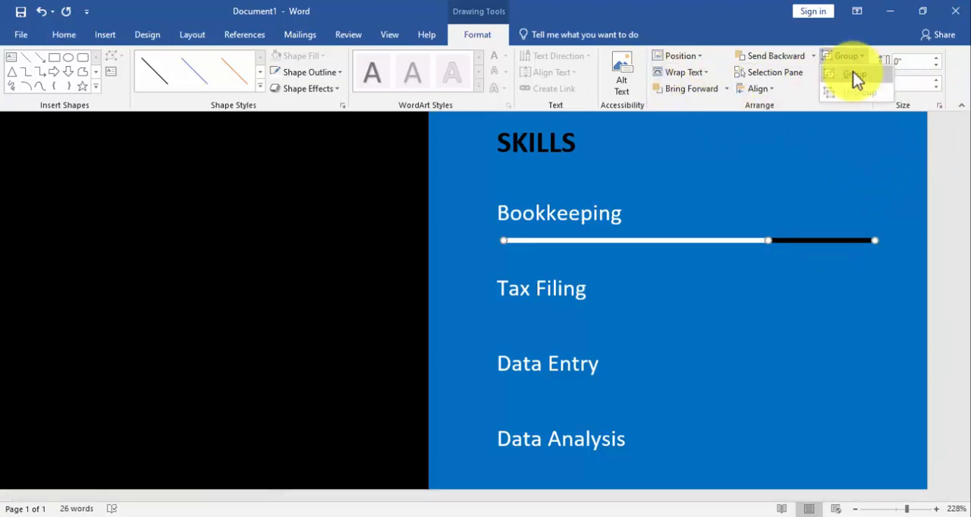
{"action": "left_click", "coordinate": [853, 74]}
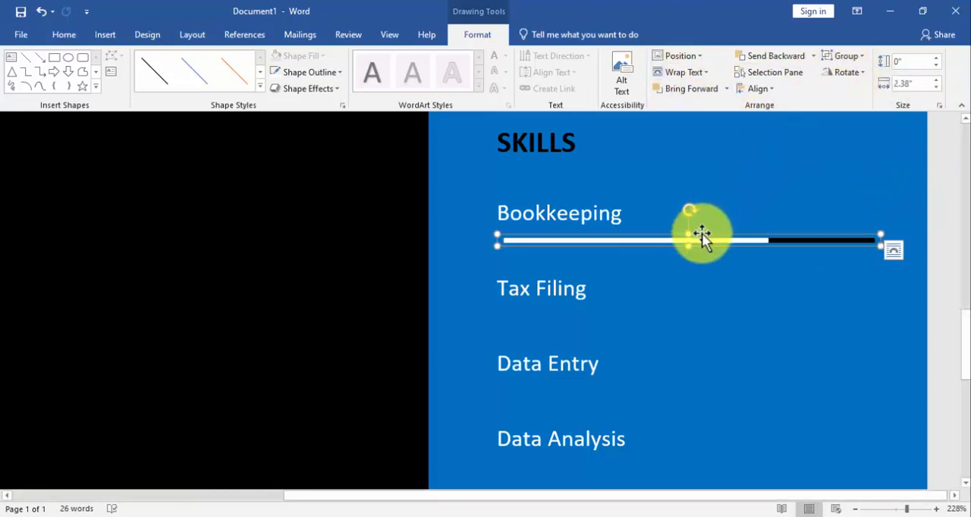
Make three copies of the Bookkeeping skill bar and place them below Tax Filing, Data Entry and Data Analysis
{"action": "key", "text": "ctrl+d"}
{"action": "key", "text": "ctrl+d"}
{"action": "key", "text": "ctrl+d"}
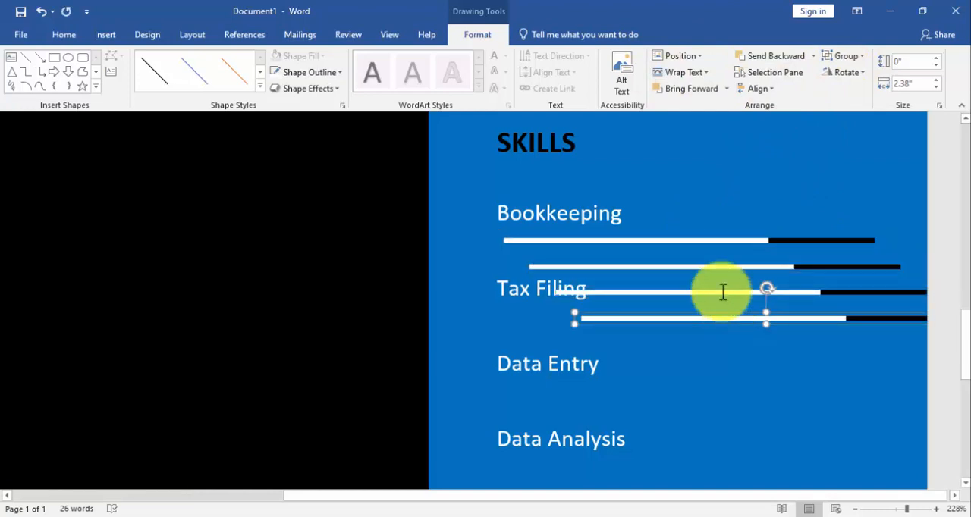
{"action": "left_click_drag", "start_coordinate": [726, 319], "coordinate": [644, 467]}
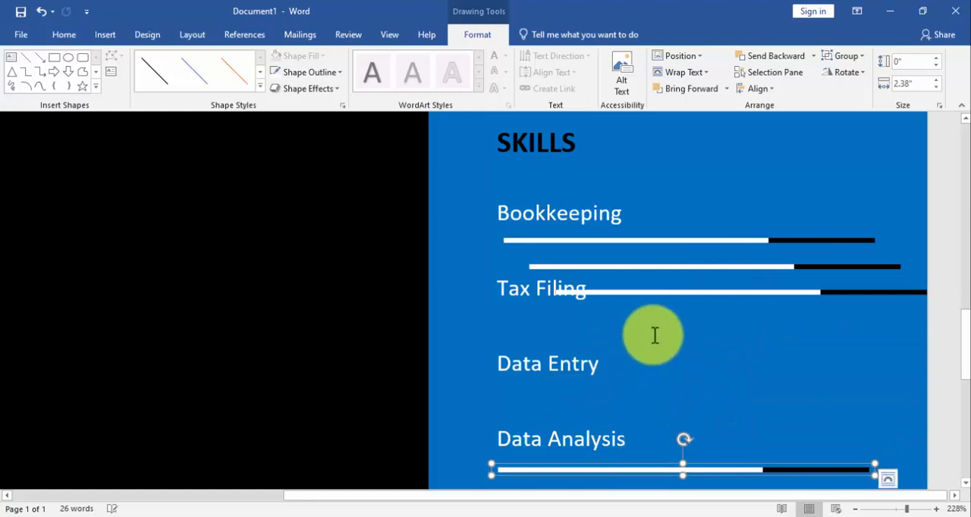
{"action": "left_click_drag", "start_coordinate": [694, 291], "coordinate": [648, 390]}
{"action": "left_click", "coordinate": [644, 465]}
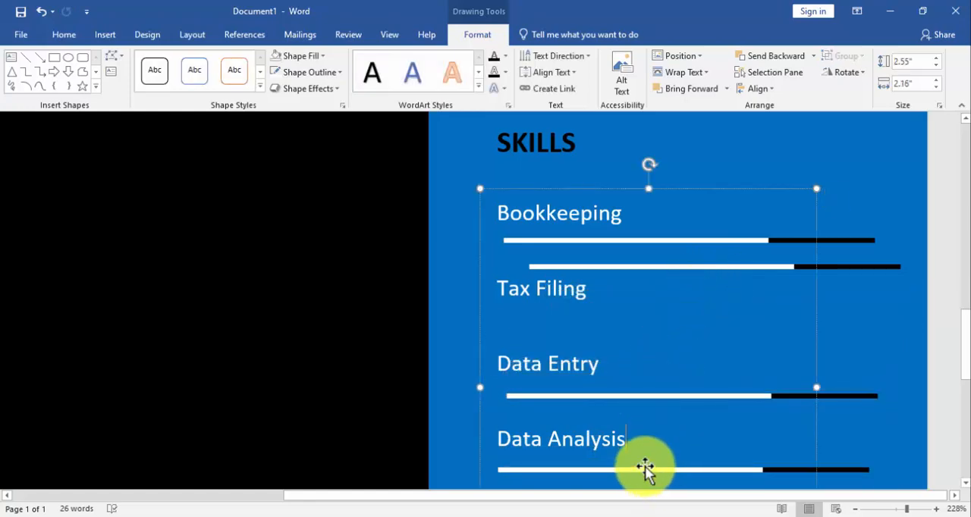
{"action": "left_click_drag", "start_coordinate": [644, 466], "coordinate": [650, 463]}
{"action": "left_click", "coordinate": [637, 265]}
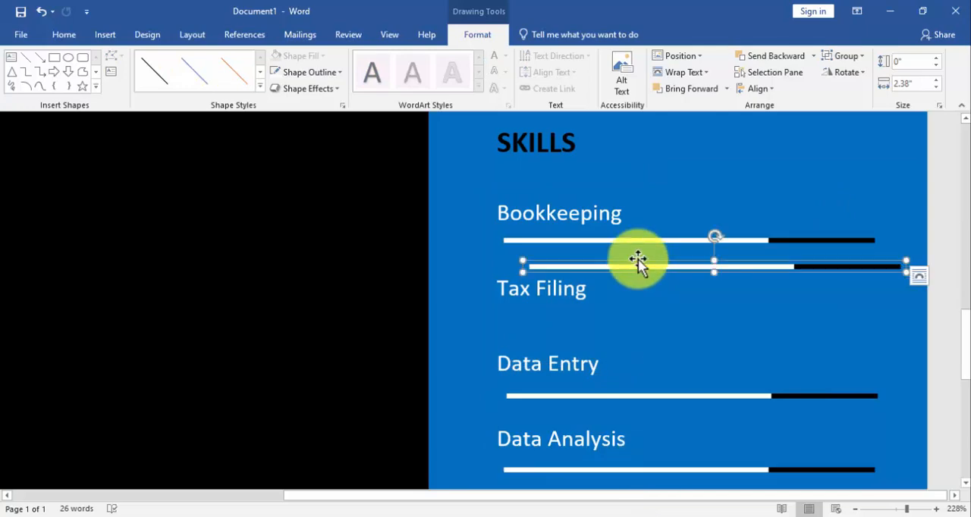
{"action": "left_click_drag", "start_coordinate": [638, 260], "coordinate": [612, 303]}
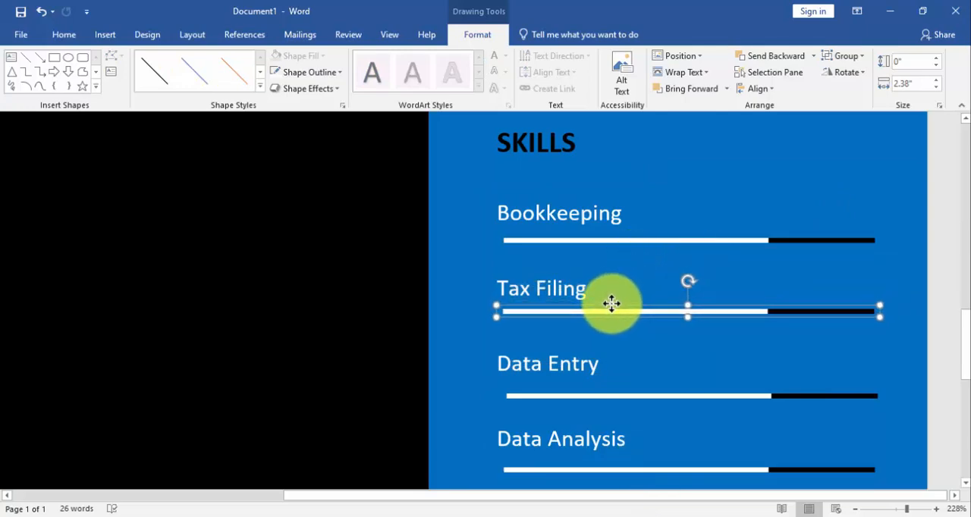
Nudge the Bookkeeping skill bar slightly up, closer to its label
{"action": "scroll", "coordinate": [612, 303], "scroll_direction": "down", "scroll_amount": 3}
{"action": "scroll", "coordinate": [613, 265], "scroll_direction": "up", "scroll_amount": 3}
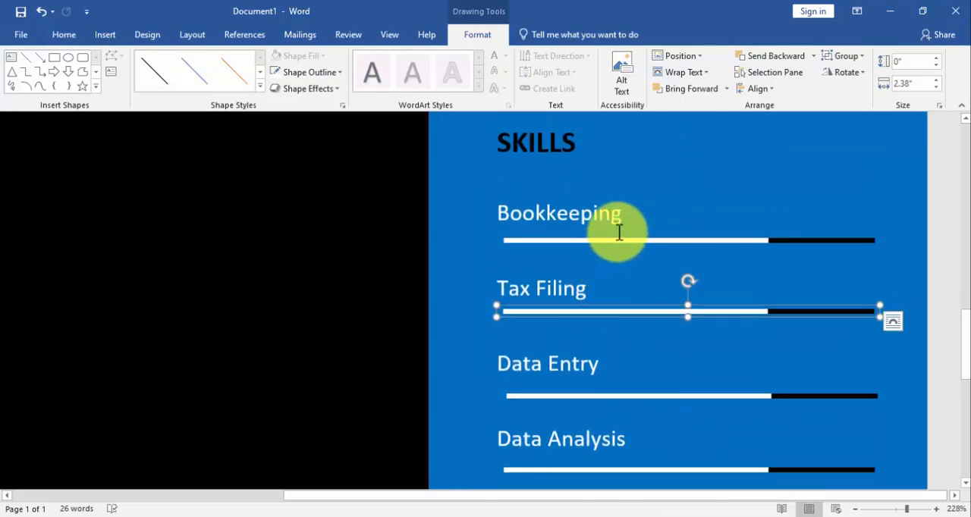
{"action": "left_click_drag", "start_coordinate": [620, 238], "coordinate": [618, 232]}
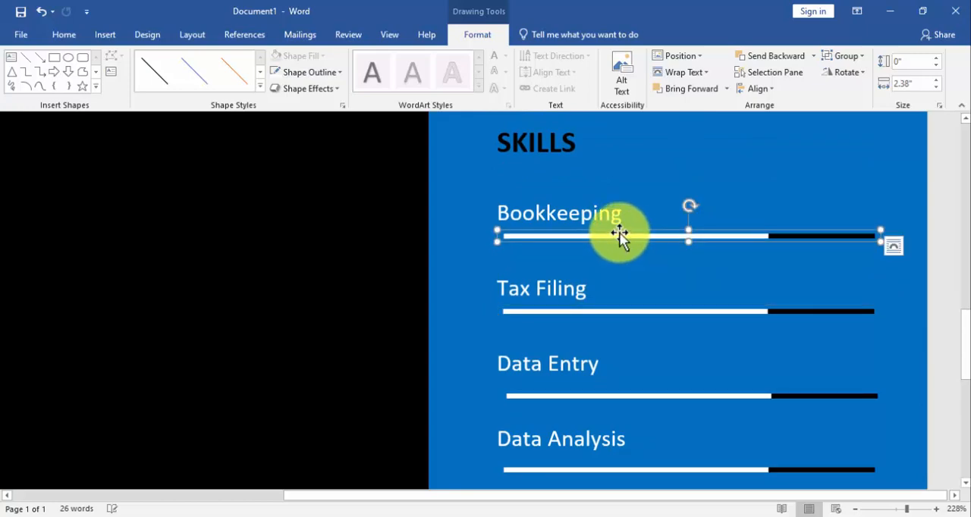
Duplicate the Data Analysis skill bar and place the copy below Cost Reduction Management
{"action": "scroll", "coordinate": [629, 234], "scroll_direction": "down", "scroll_amount": 2}
{"action": "scroll", "coordinate": [629, 233], "scroll_direction": "down", "scroll_amount": 4}
{"action": "scroll", "coordinate": [650, 235], "scroll_direction": "up", "scroll_amount": 2}
{"action": "left_click", "coordinate": [648, 238]}
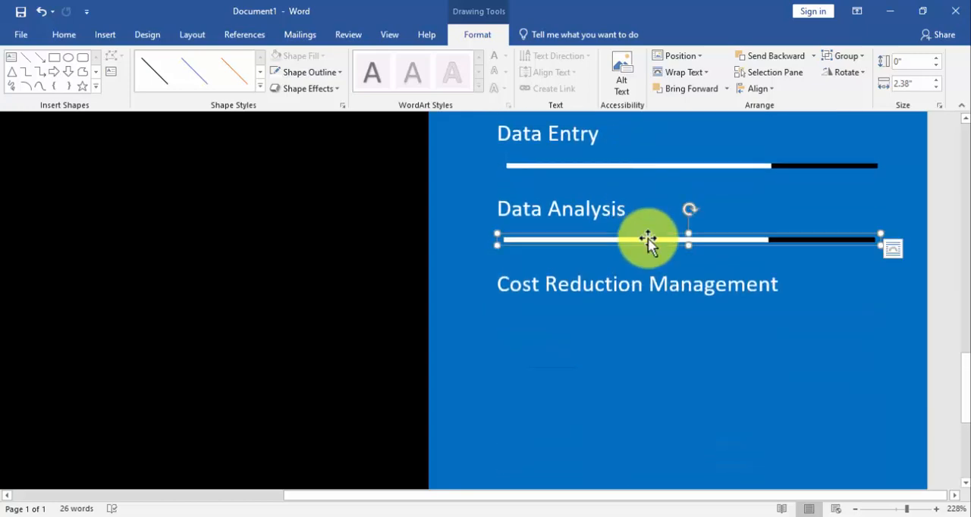
{"action": "key", "text": "ctrl+d"}
{"action": "left_click_drag", "start_coordinate": [661, 258], "coordinate": [640, 305]}
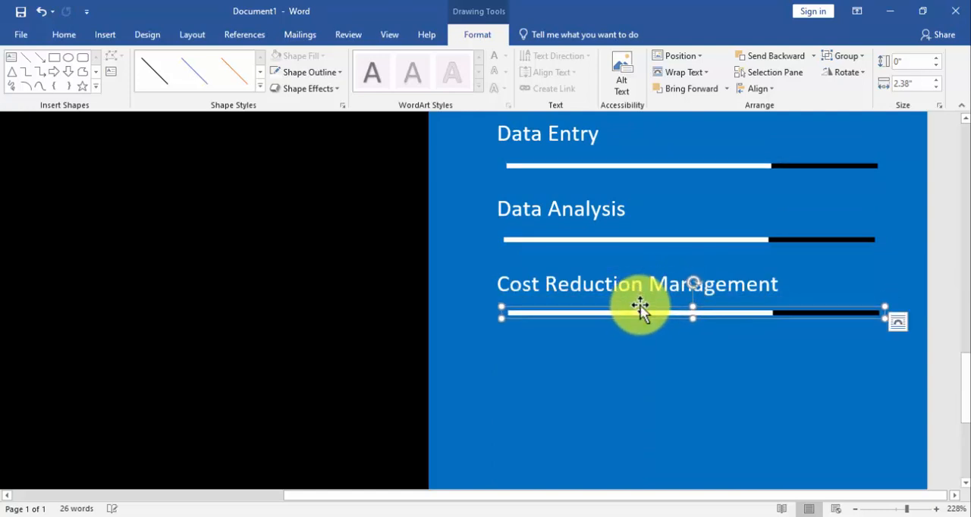
Select all five skill bars, from Bookkeeping to Cost Reduction Management, and align their left edges
{"action": "left_click", "coordinate": [635, 244], "text": "shift"}
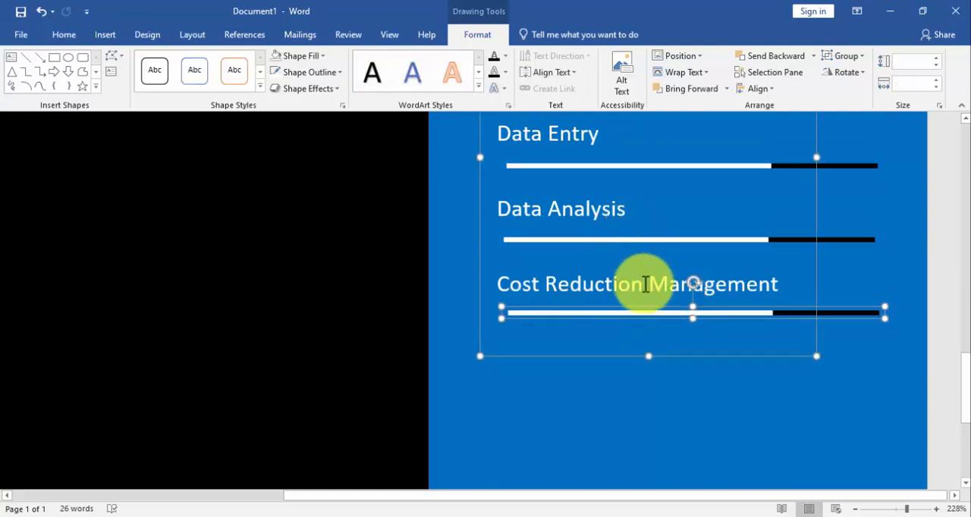
{"action": "left_click", "coordinate": [631, 249], "text": "shift"}
{"action": "left_click", "coordinate": [630, 239], "text": "shift"}
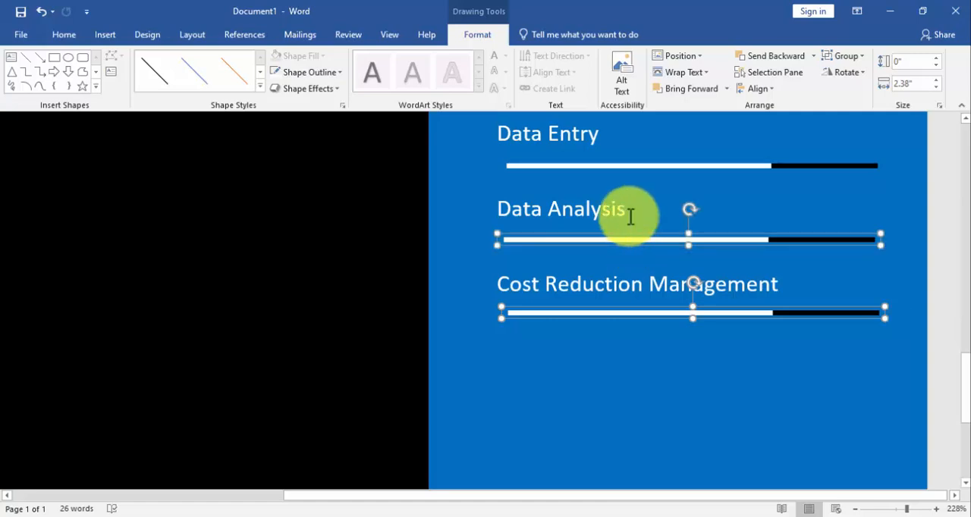
{"action": "left_click", "coordinate": [626, 165], "text": "shift"}
{"action": "scroll", "coordinate": [618, 275], "scroll_direction": "up", "scroll_amount": 3}
{"action": "left_click", "coordinate": [607, 310], "text": "shift"}
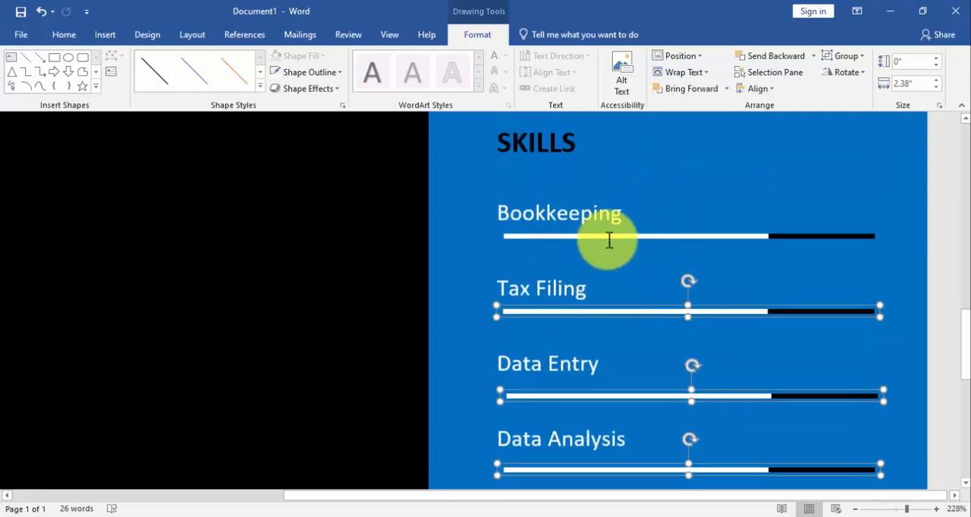
{"action": "left_click", "coordinate": [608, 235], "text": "shift"}
{"action": "left_click", "coordinate": [742, 89]}
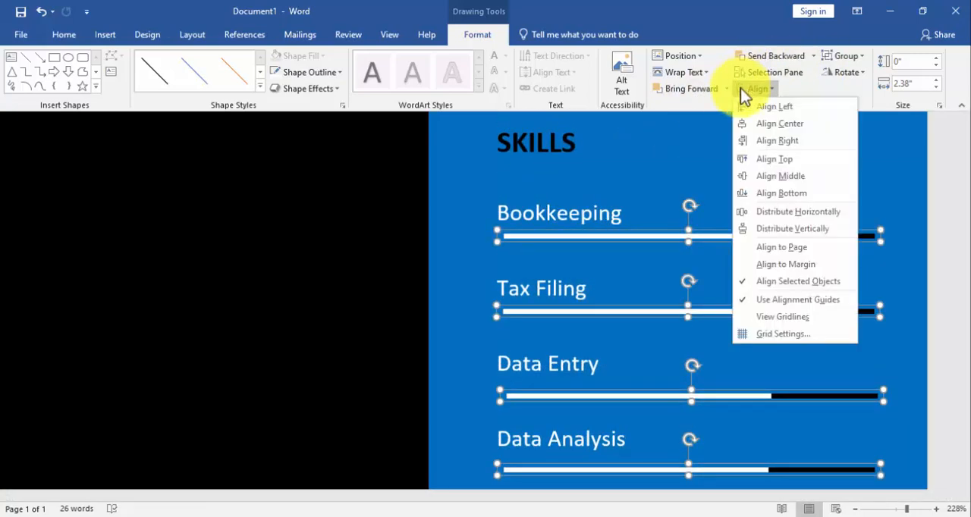
{"action": "left_click", "coordinate": [752, 107]}
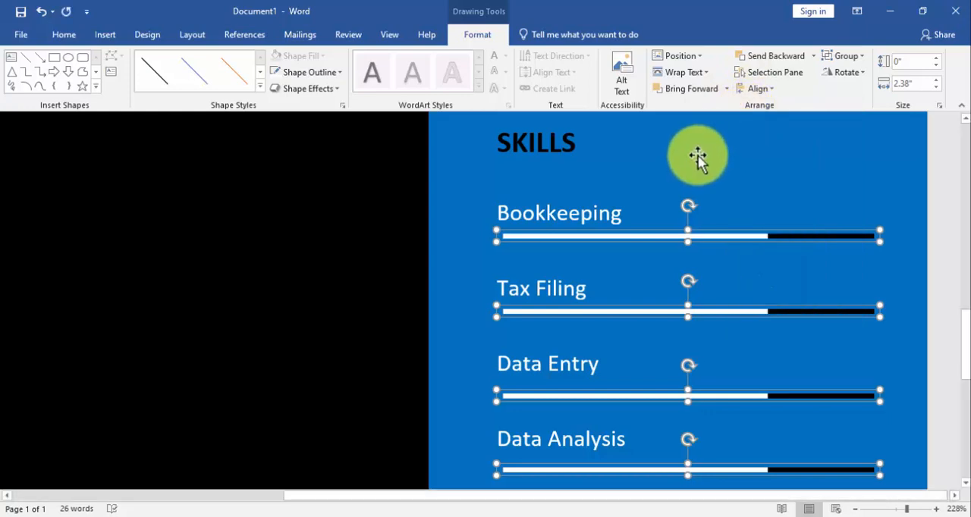
Distribute the five selected skill bars vertically so they are evenly spaced below their labels
{"action": "left_click", "coordinate": [749, 88]}
{"action": "left_click", "coordinate": [788, 222]}
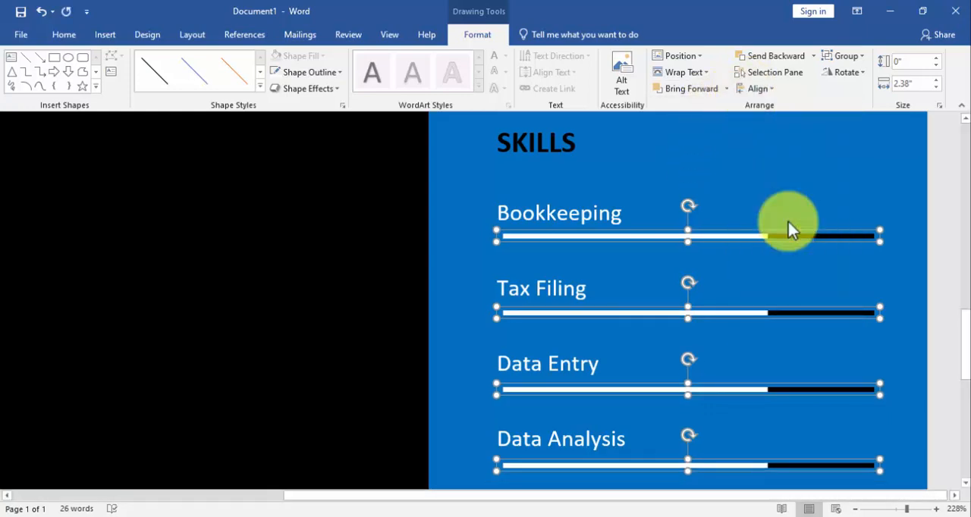
{"action": "scroll", "coordinate": [791, 221], "scroll_direction": "down", "scroll_amount": 3}
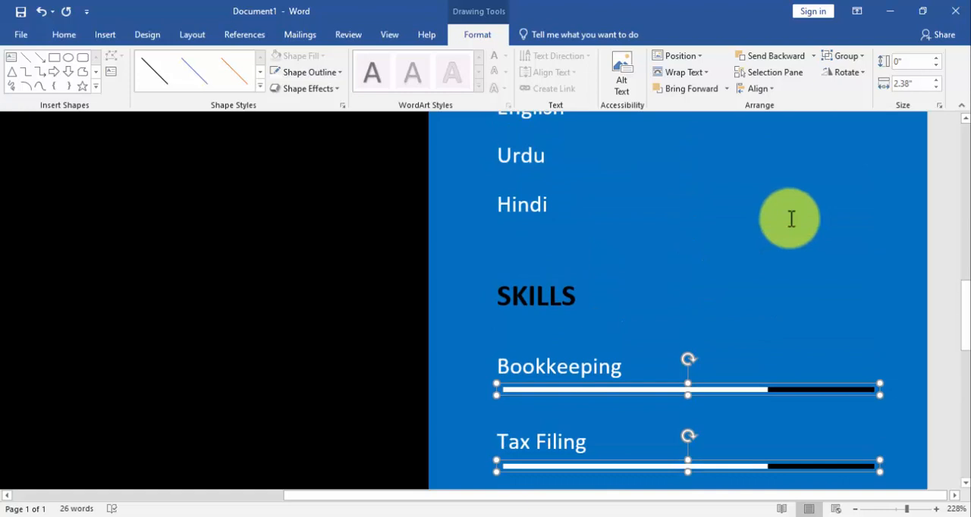
{"action": "scroll", "coordinate": [619, 341], "scroll_direction": "down", "scroll_amount": 4}
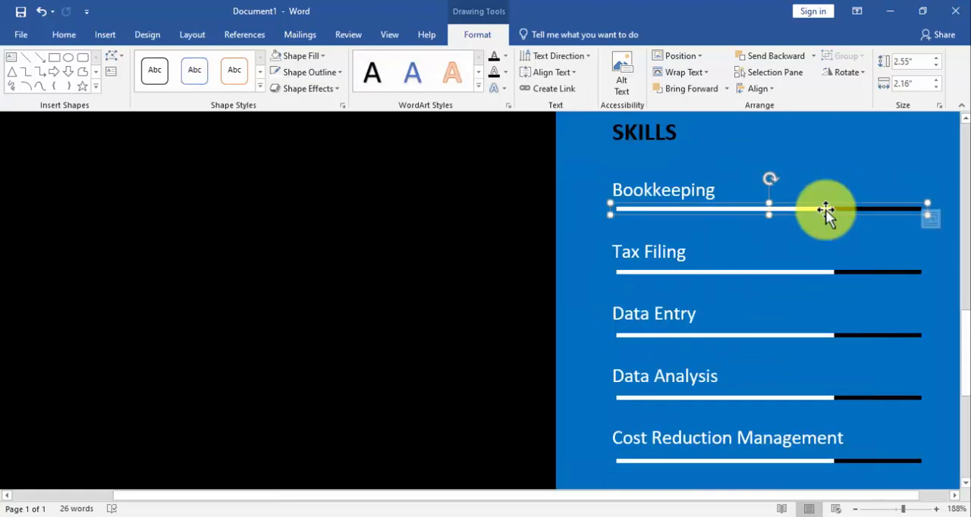
Set the width of the white line to 1.9" in the Bookkeeping bar and 2.2" in the Tax Filing bar
{"action": "left_click", "coordinate": [825, 209]}
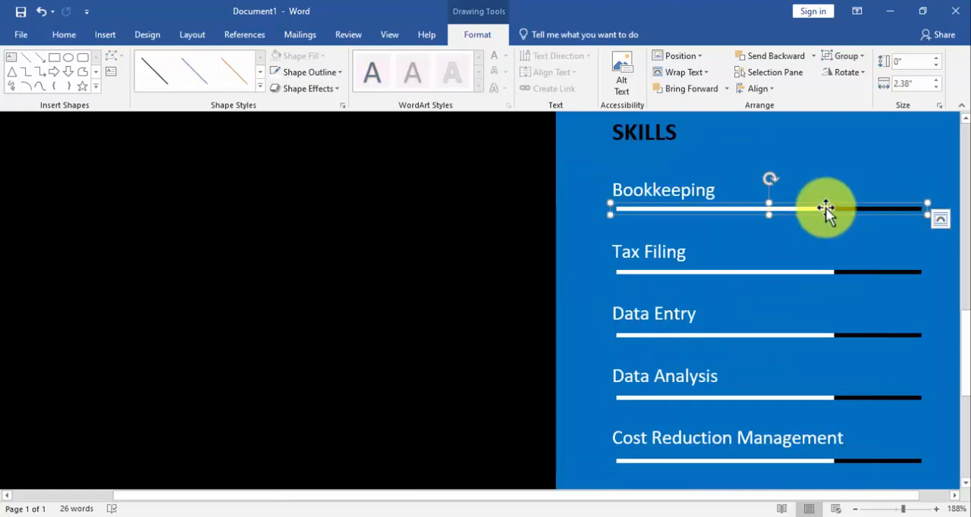
{"action": "left_click", "coordinate": [938, 80]}
{"action": "left_click", "coordinate": [937, 80]}
{"action": "left_click", "coordinate": [816, 273]}
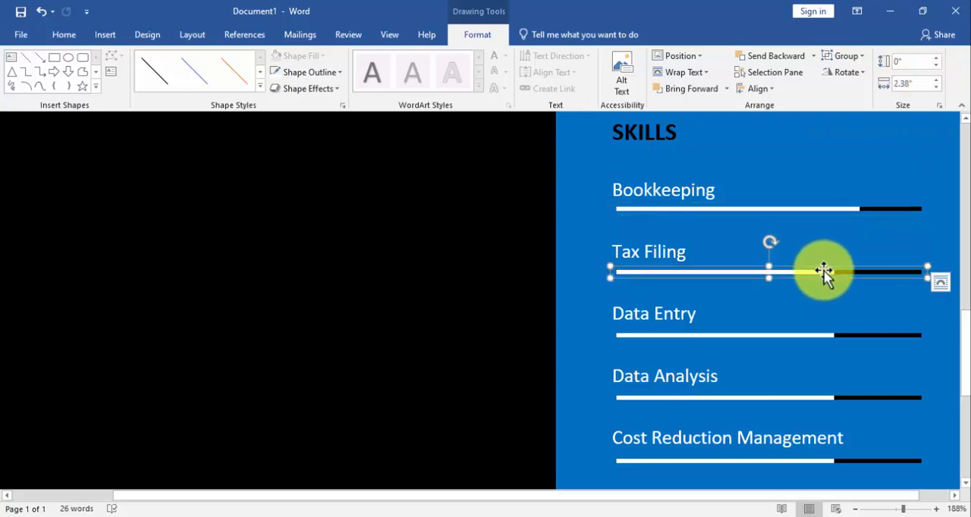
{"action": "left_click", "coordinate": [824, 273]}
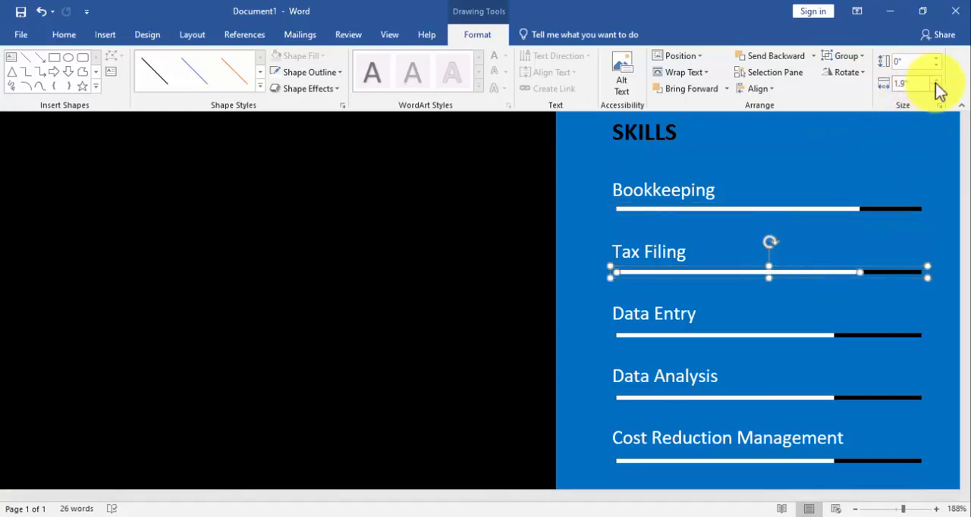
Shorten the Data Entry white line to just over half the bar, and set Data Analysis to 2.2" and Cost Reduction Management to 2.3"
{"action": "left_click", "coordinate": [787, 336]}
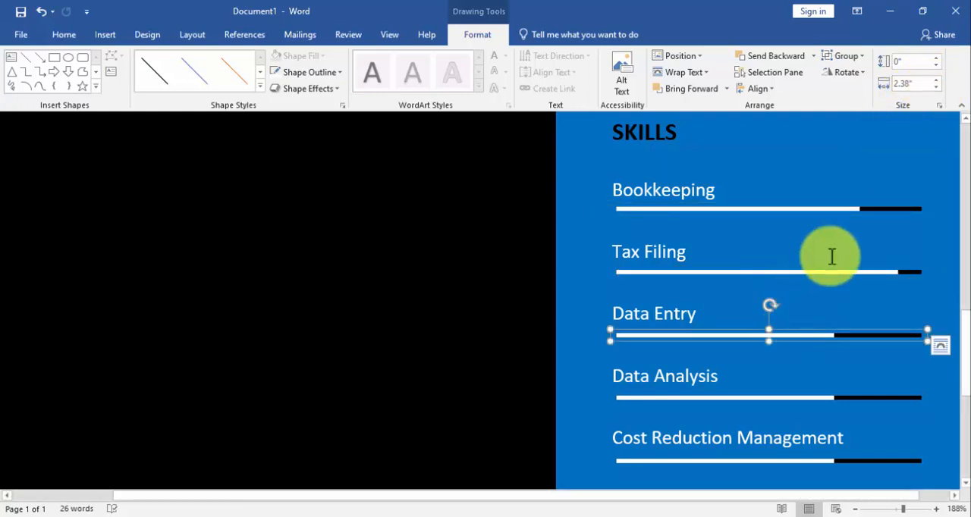
{"action": "left_click", "coordinate": [816, 336]}
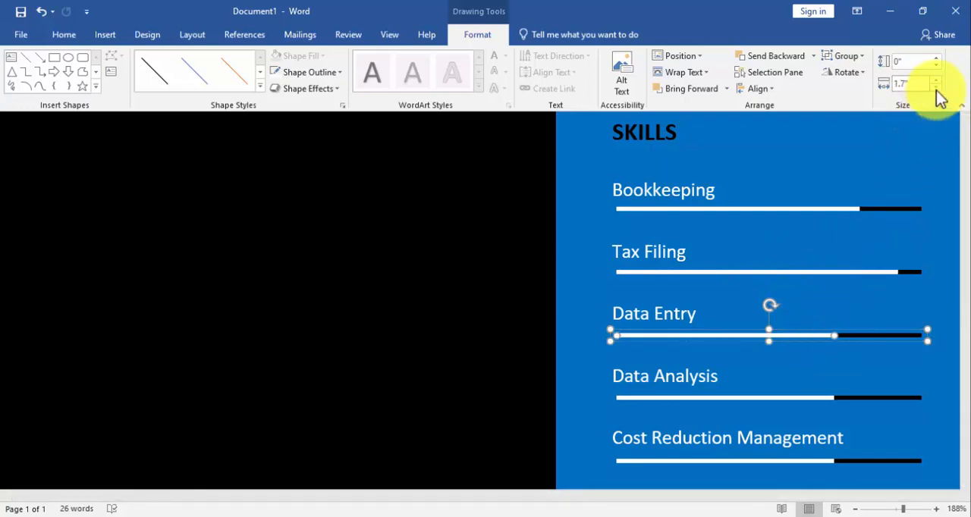
{"action": "left_click", "coordinate": [789, 398]}
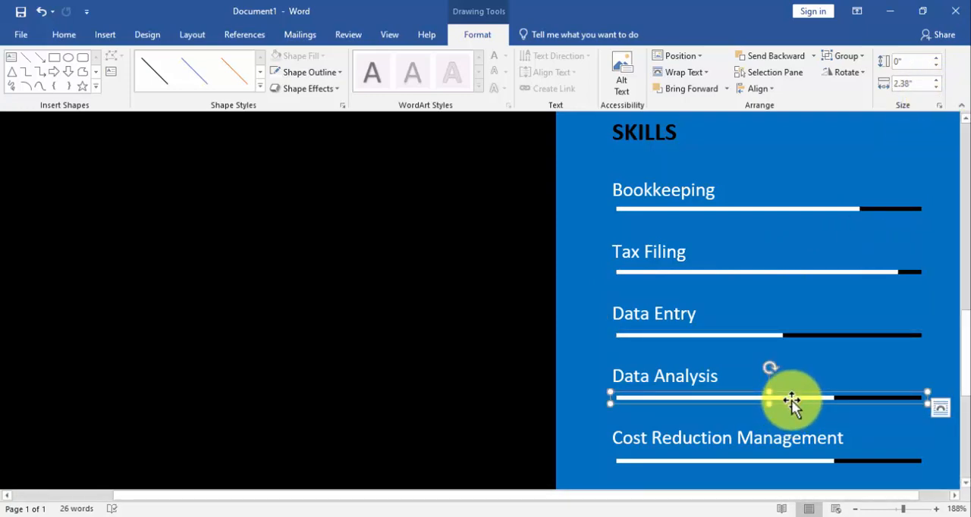
{"action": "left_click", "coordinate": [802, 398]}
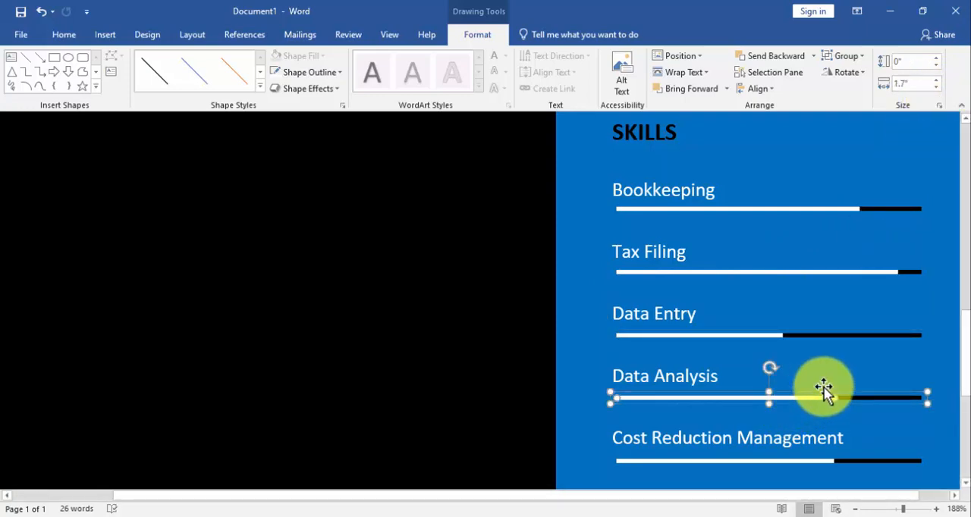
{"action": "left_click", "coordinate": [937, 80]}
{"action": "left_click", "coordinate": [937, 80]}
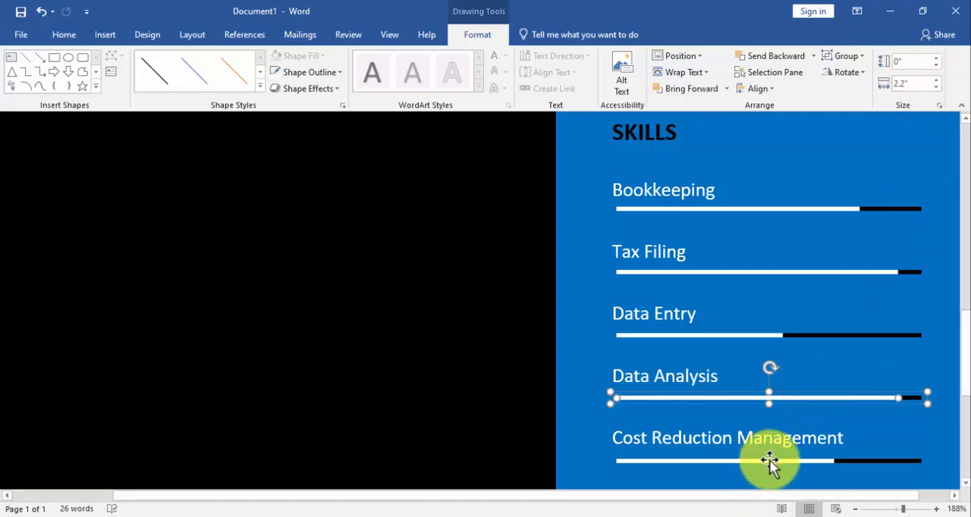
{"action": "left_click", "coordinate": [769, 461]}
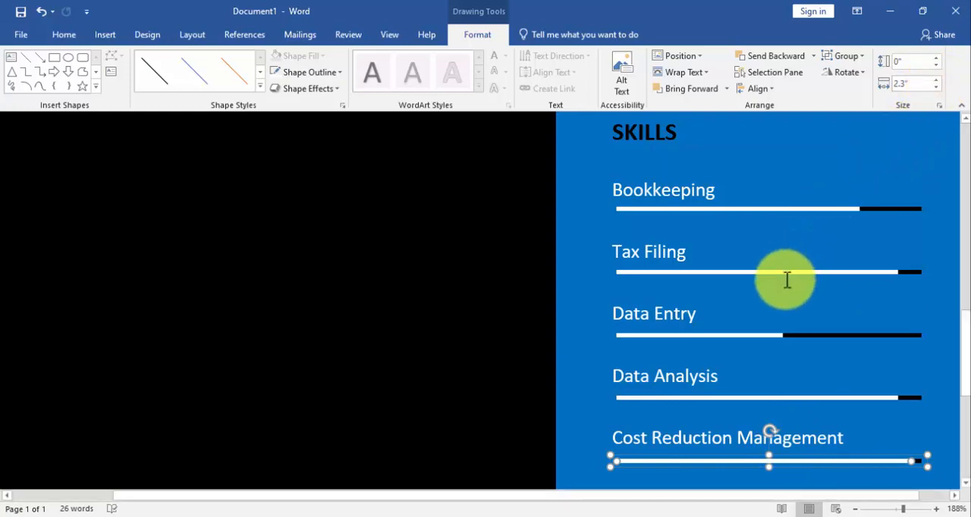
Group the five skill bars with the text box holding the skill labels
{"action": "left_click", "coordinate": [762, 396], "text": "shift"}
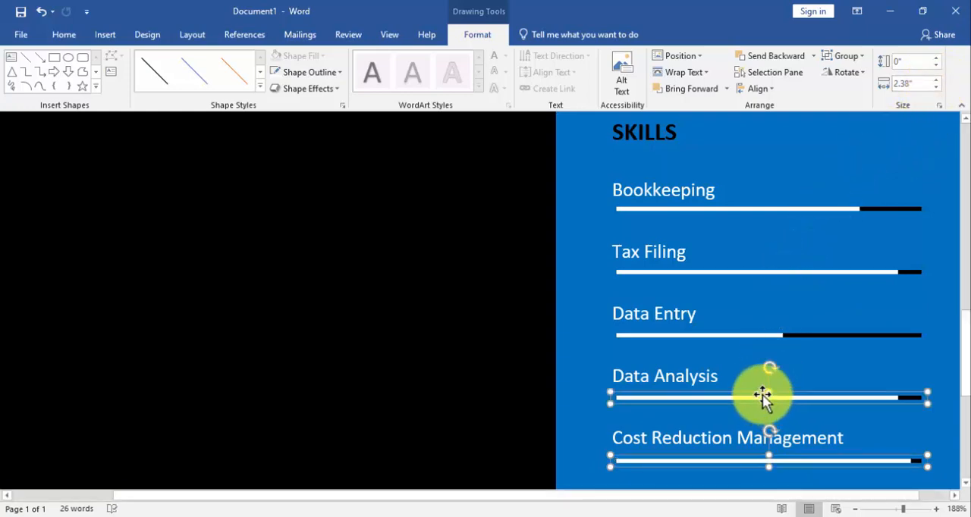
{"action": "left_click", "coordinate": [744, 334], "text": "shift"}
{"action": "left_click", "coordinate": [745, 269], "text": "shift"}
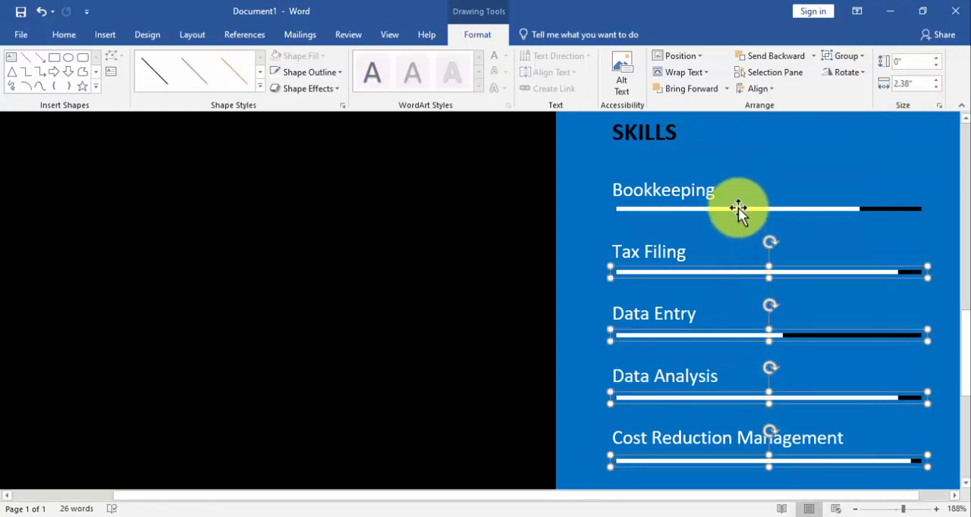
{"action": "left_click", "coordinate": [738, 207], "text": "shift"}
{"action": "left_click", "coordinate": [693, 190], "text": "shift"}
{"action": "left_click", "coordinate": [837, 58]}
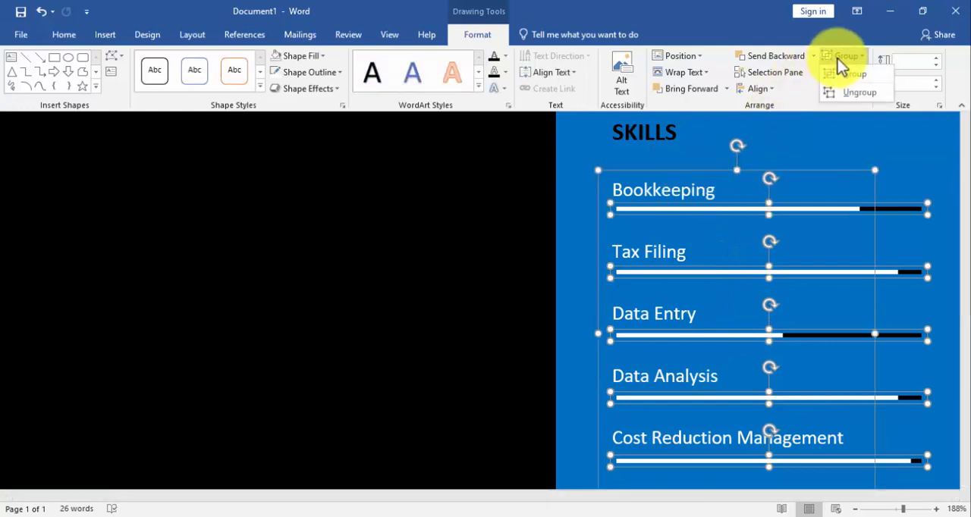
{"action": "left_click", "coordinate": [848, 74]}
Duplicate the SKILLS heading below the Cost Reduction Management bar and change its text to HOBBIES
{"action": "scroll", "coordinate": [802, 286], "scroll_direction": "down", "scroll_amount": 5}
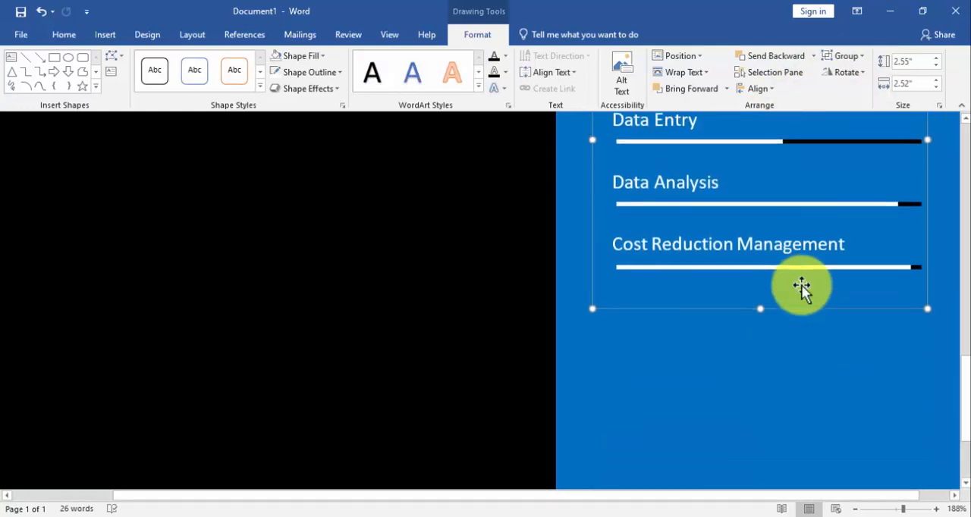
{"action": "scroll", "coordinate": [801, 285], "scroll_direction": "up", "scroll_amount": 3}
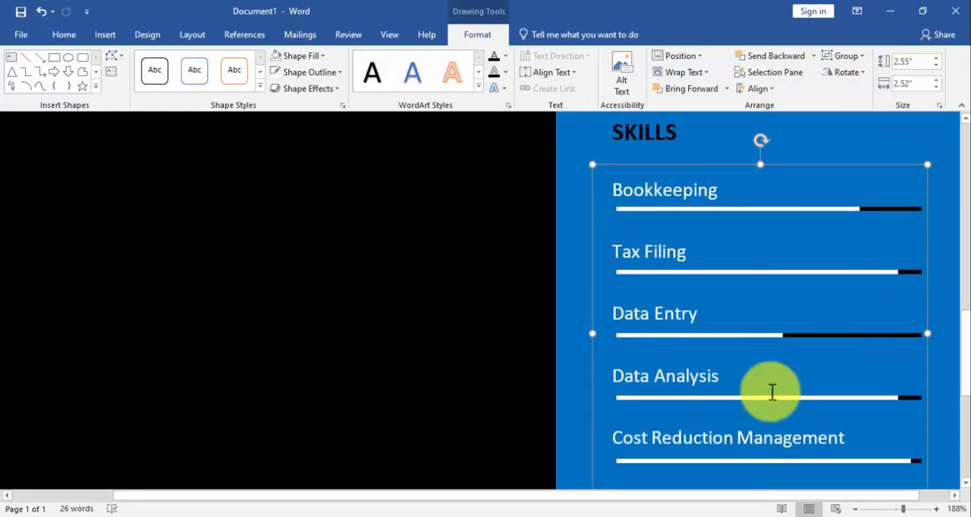
{"action": "left_click", "coordinate": [895, 504]}
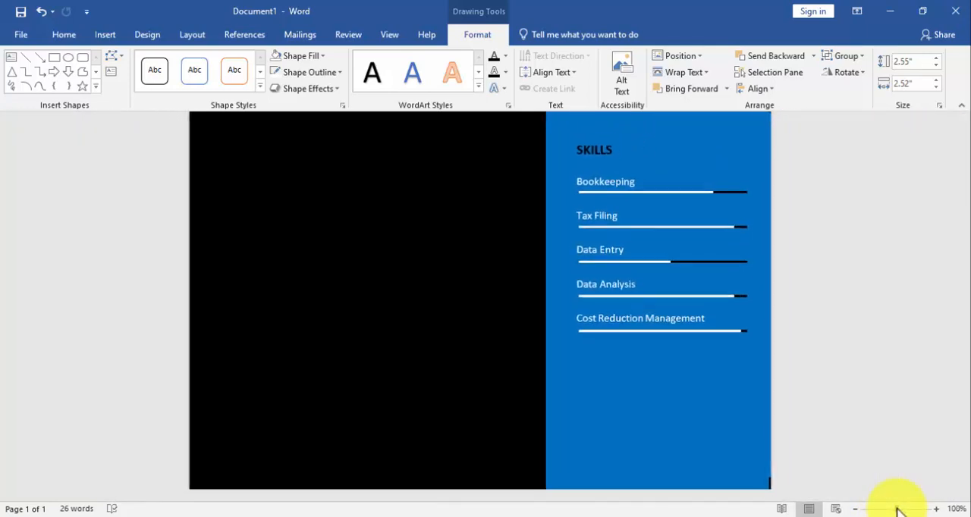
{"action": "scroll", "coordinate": [834, 391], "scroll_direction": "up", "scroll_amount": 5}
{"action": "scroll", "coordinate": [666, 370], "scroll_direction": "down", "scroll_amount": 1}
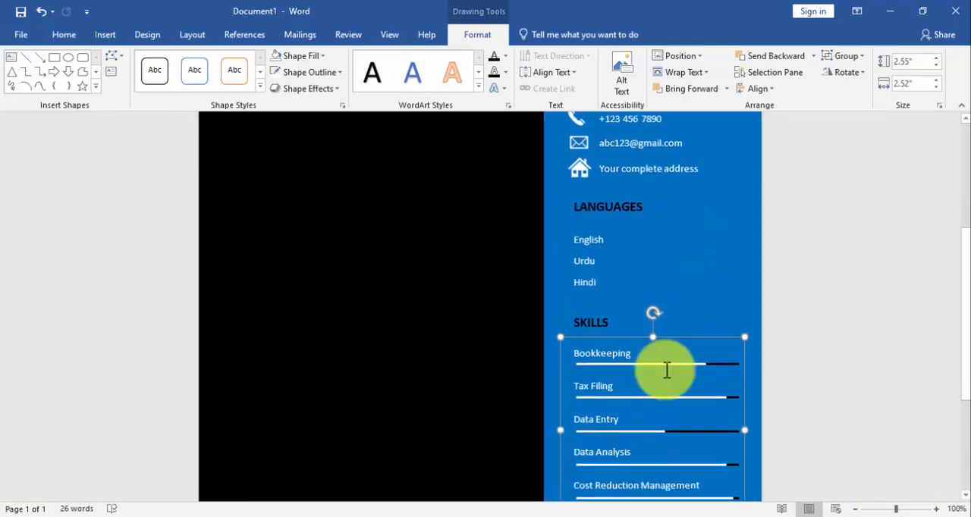
{"action": "left_click", "coordinate": [612, 318]}
{"action": "left_click_drag", "start_coordinate": [609, 314], "coordinate": [644, 338]}
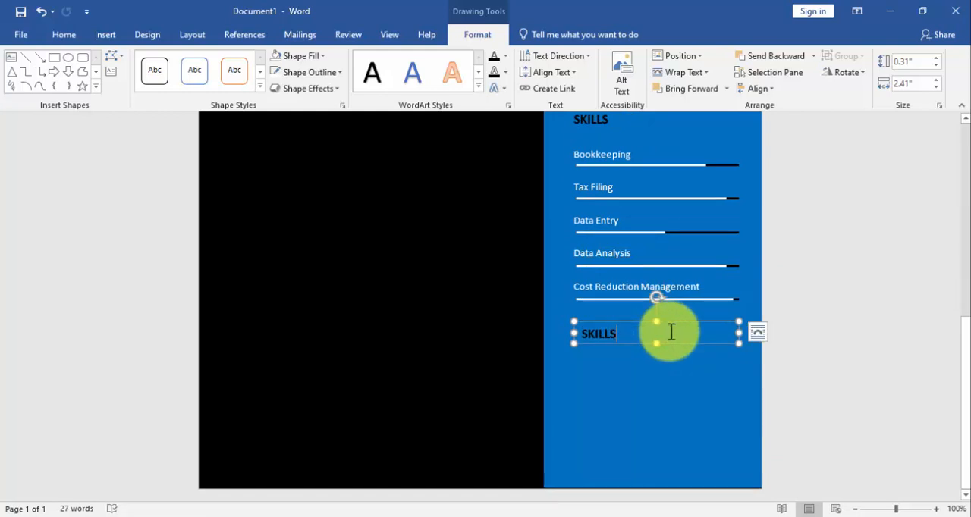
{"action": "key", "text": "BackSpace"}
{"action": "key", "text": "BackSpace"}
{"action": "key", "text": "BackSpace"}
{"action": "key", "text": "BackSpace"}
{"action": "key", "text": "BackSpace"}
{"action": "key", "text": "BackSpace"}
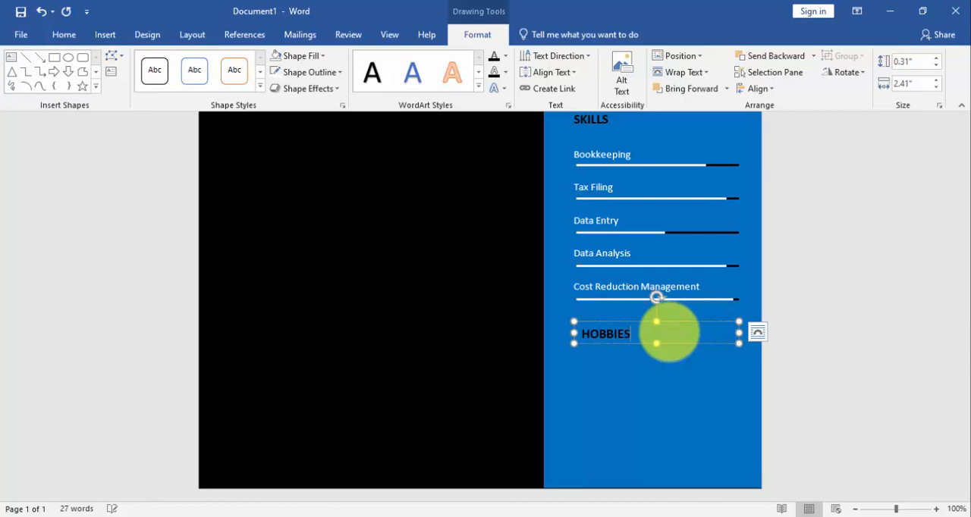
Insert the shopping bag icon from the Commerce category at the start of the page
{"action": "scroll", "coordinate": [669, 332], "scroll_direction": "up", "scroll_amount": 2}
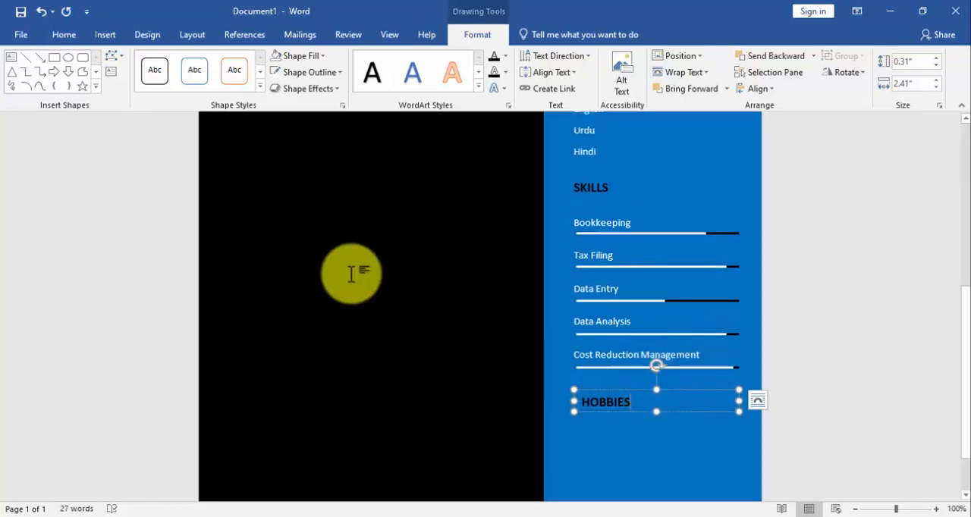
{"action": "left_click", "coordinate": [347, 230]}
{"action": "left_click", "coordinate": [106, 35]}
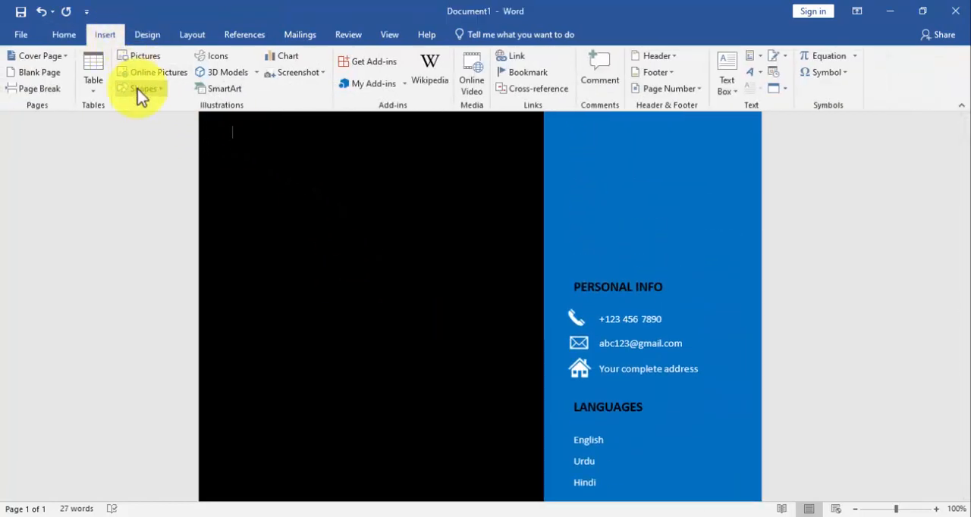
{"action": "left_click", "coordinate": [227, 55]}
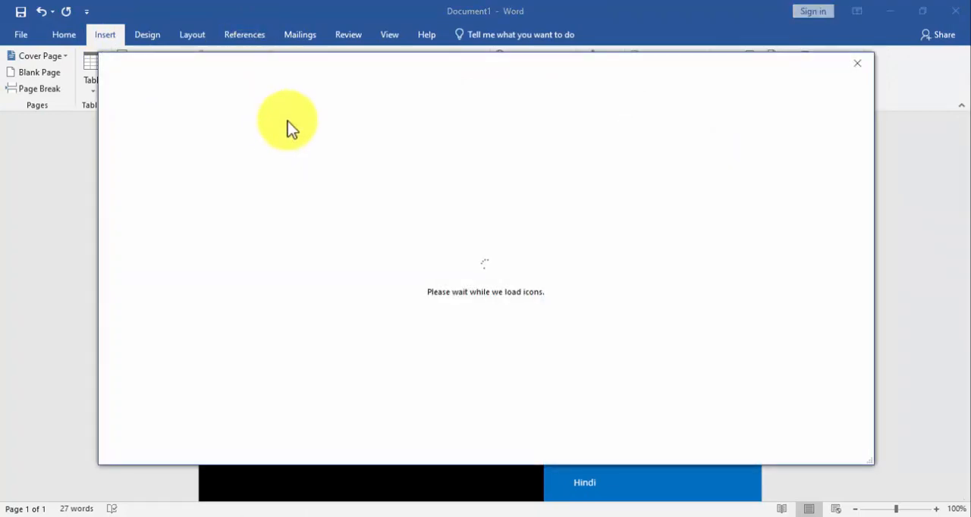
{"action": "scroll", "coordinate": [210, 217], "scroll_direction": "down", "scroll_amount": 3}
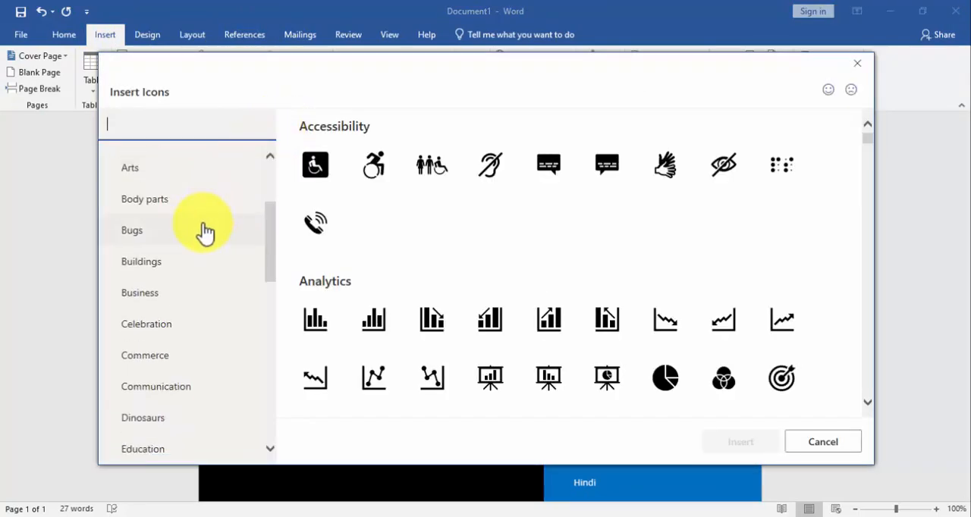
{"action": "left_click", "coordinate": [184, 327]}
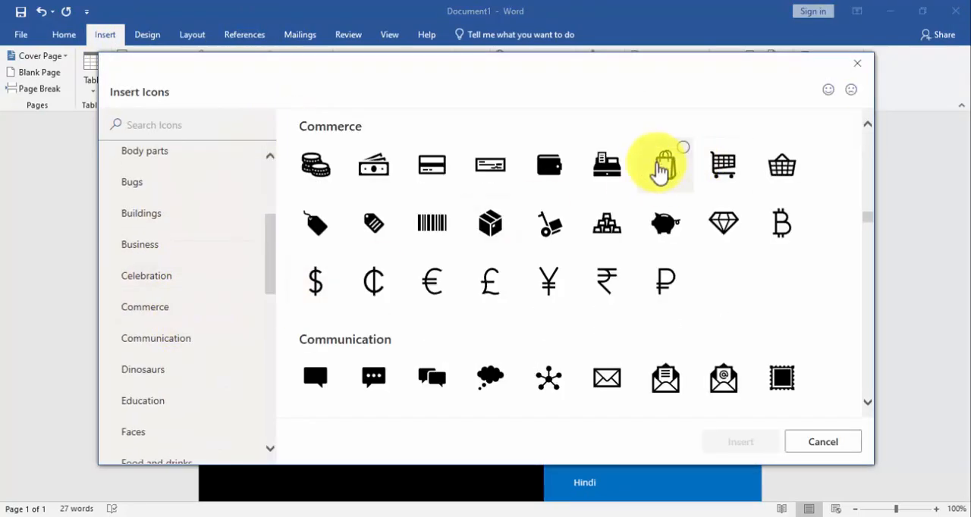
{"action": "left_click", "coordinate": [661, 163]}
{"action": "left_click", "coordinate": [770, 443]}
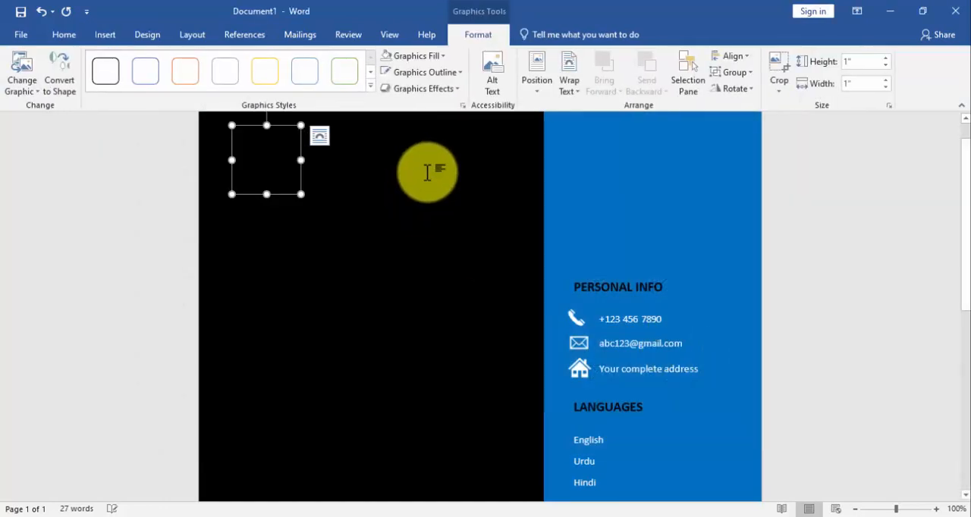
Fill the shopping bag icon with white and set its text wrapping to In Front of Text
{"action": "left_click", "coordinate": [418, 55]}
{"action": "left_click", "coordinate": [386, 88]}
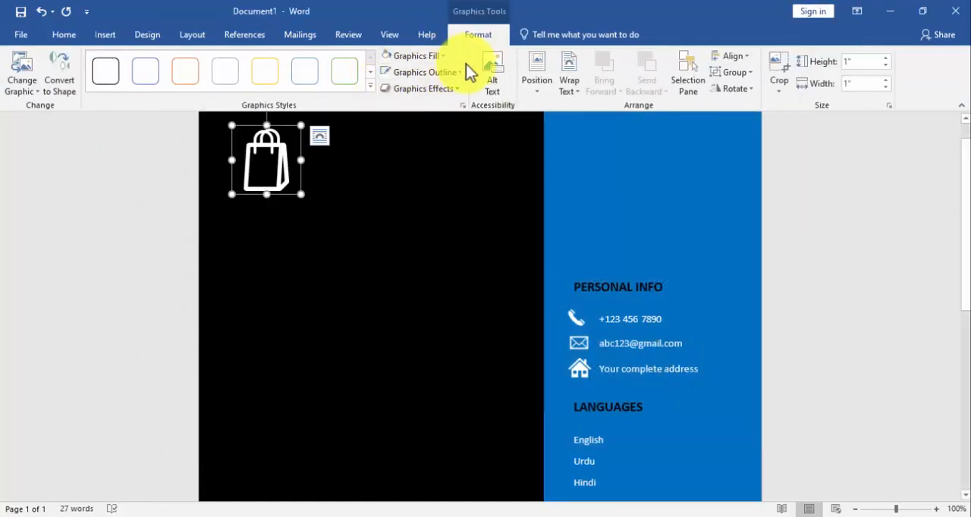
{"action": "left_click", "coordinate": [569, 82]}
{"action": "left_click", "coordinate": [588, 210]}
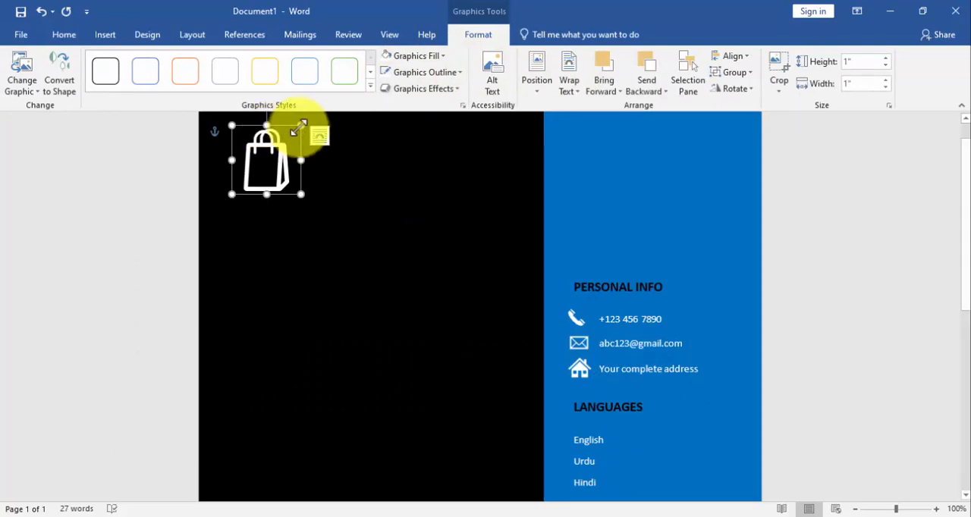
Shrink the shopping bag icon to about 0.72" and place it beneath the HOBBIES heading in the blue sidebar
{"action": "left_click_drag", "start_coordinate": [297, 131], "coordinate": [652, 460]}
{"action": "left_click", "coordinate": [471, 336]}
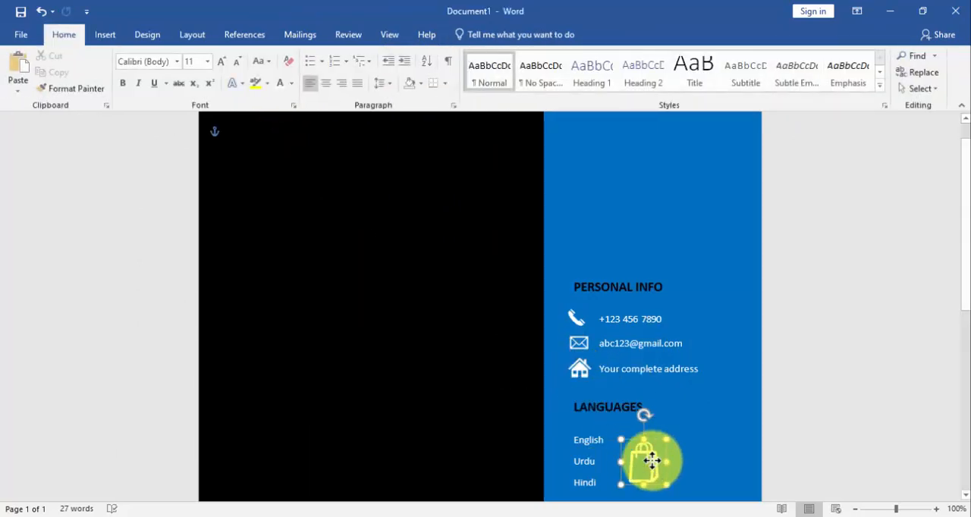
{"action": "scroll", "coordinate": [652, 406], "scroll_direction": "down", "scroll_amount": 3}
{"action": "left_click_drag", "start_coordinate": [643, 291], "coordinate": [639, 469]}
{"action": "scroll", "coordinate": [607, 386], "scroll_direction": "down", "scroll_amount": 3}
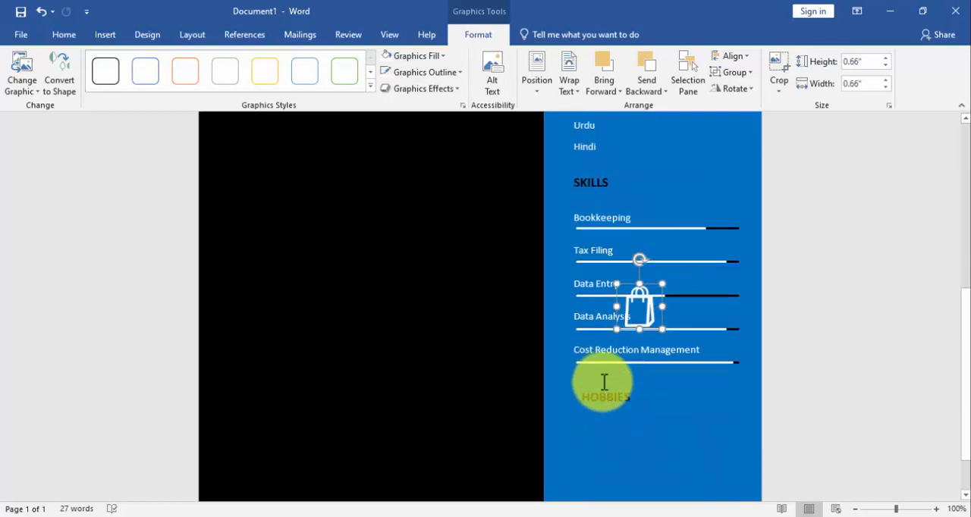
{"action": "scroll", "coordinate": [603, 382], "scroll_direction": "down", "scroll_amount": 2}
{"action": "left_click_drag", "start_coordinate": [629, 253], "coordinate": [608, 394]}
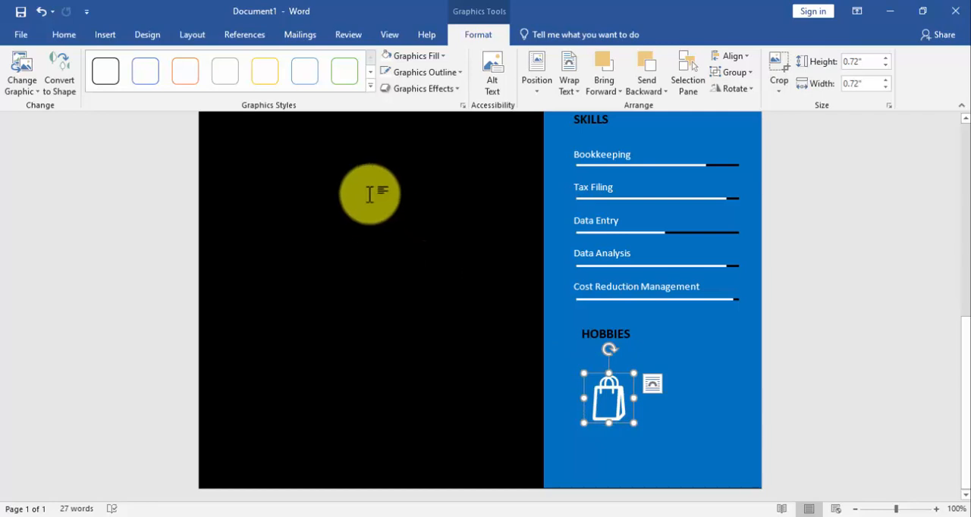
Insert the stack of books icon from the Education category
{"action": "left_click", "coordinate": [106, 35]}
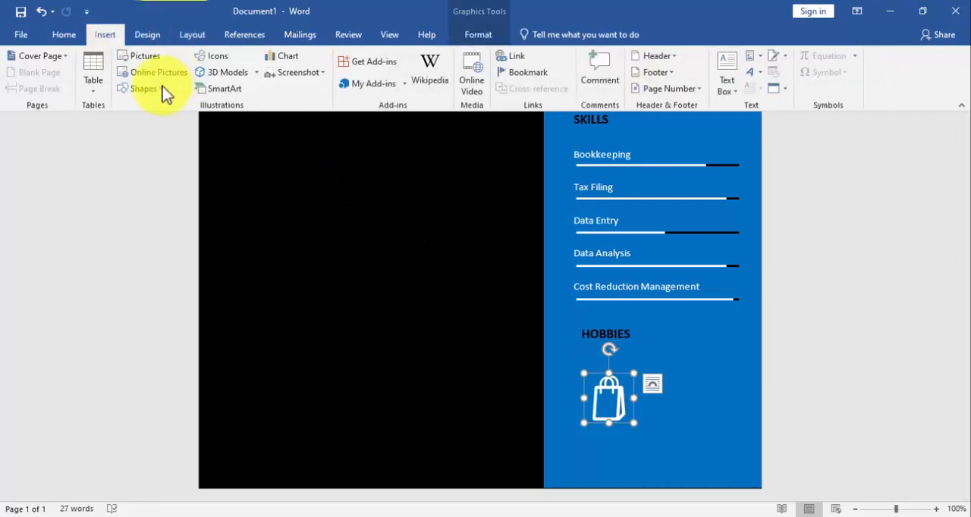
{"action": "left_click", "coordinate": [212, 56]}
{"action": "scroll", "coordinate": [195, 227], "scroll_direction": "down", "scroll_amount": 5}
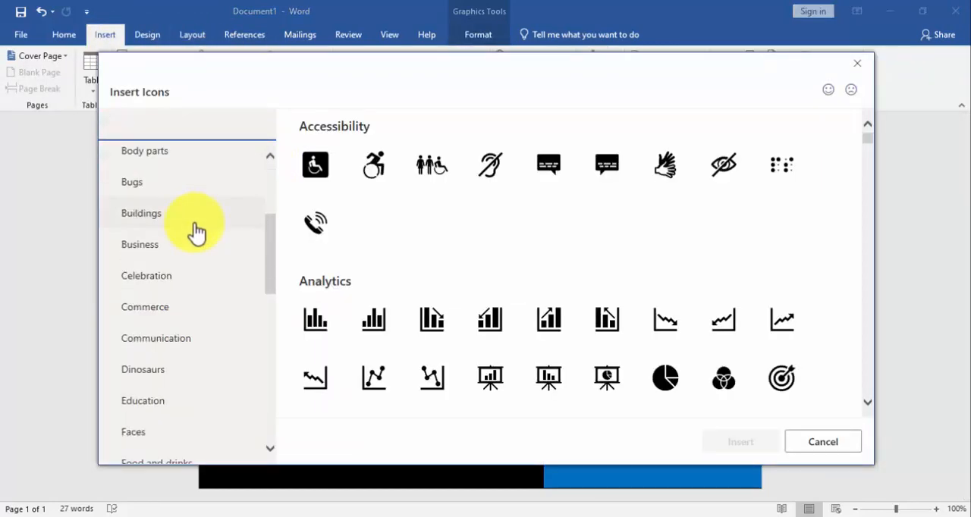
{"action": "scroll", "coordinate": [196, 233], "scroll_direction": "down", "scroll_amount": 3}
{"action": "left_click", "coordinate": [169, 256]}
{"action": "double_click", "coordinate": [791, 165]}
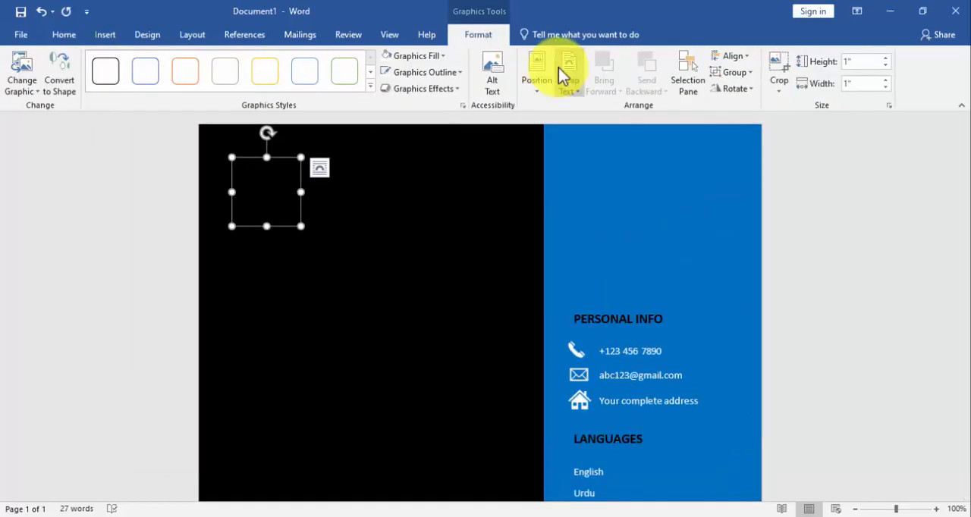
Fill the books icon with white and set its text wrapping to In Front of Text
{"action": "left_click", "coordinate": [388, 57]}
{"action": "left_click", "coordinate": [569, 80]}
{"action": "left_click", "coordinate": [586, 211]}
Shrink the books icon to about 0.6" and place it to the right of the shopping bag under HOBBIES
{"action": "left_click_drag", "start_coordinate": [301, 158], "coordinate": [671, 484]}
{"action": "scroll", "coordinate": [670, 172], "scroll_direction": "down", "scroll_amount": 8}
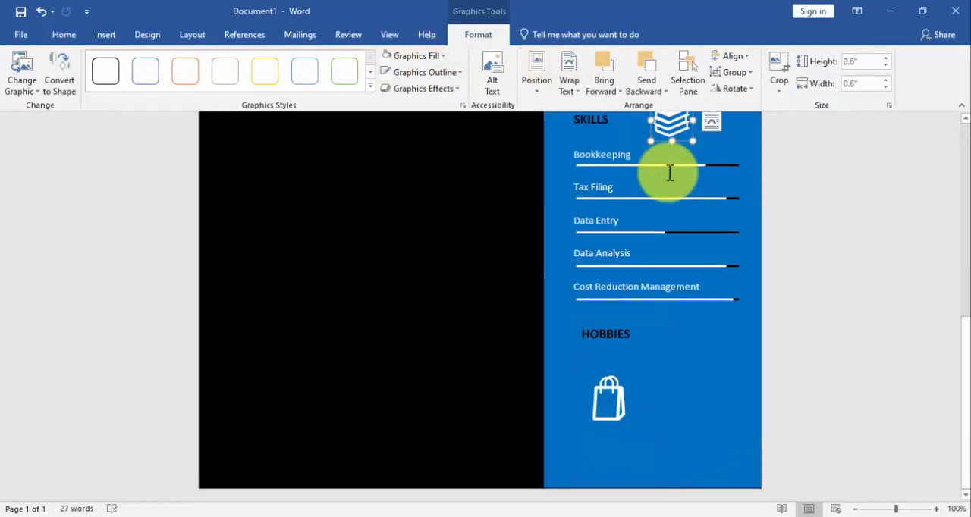
{"action": "left_click_drag", "start_coordinate": [671, 129], "coordinate": [668, 400]}
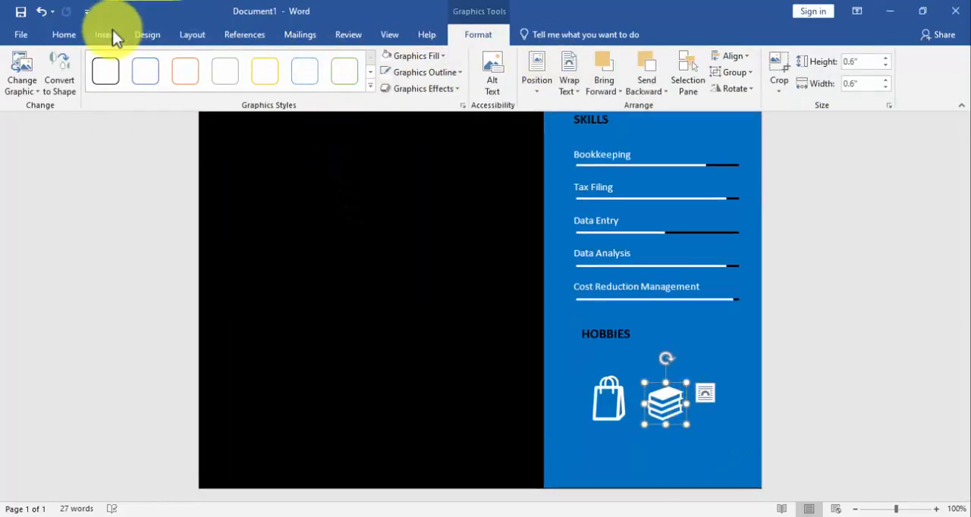
Insert the icon with two groups of music notes from the Arts category
{"action": "left_click", "coordinate": [113, 34]}
{"action": "left_click", "coordinate": [244, 69]}
{"action": "scroll", "coordinate": [165, 238], "scroll_direction": "down", "scroll_amount": 5}
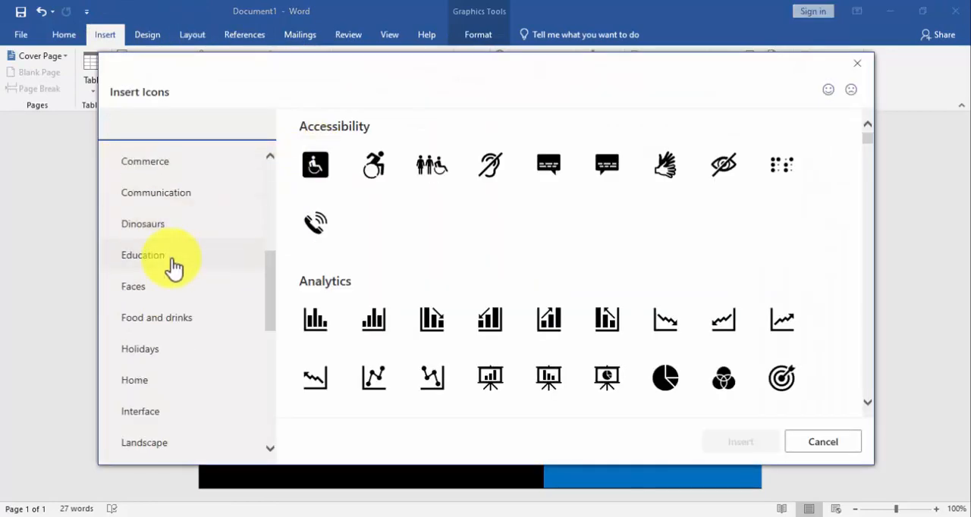
{"action": "scroll", "coordinate": [172, 265], "scroll_direction": "down", "scroll_amount": 6}
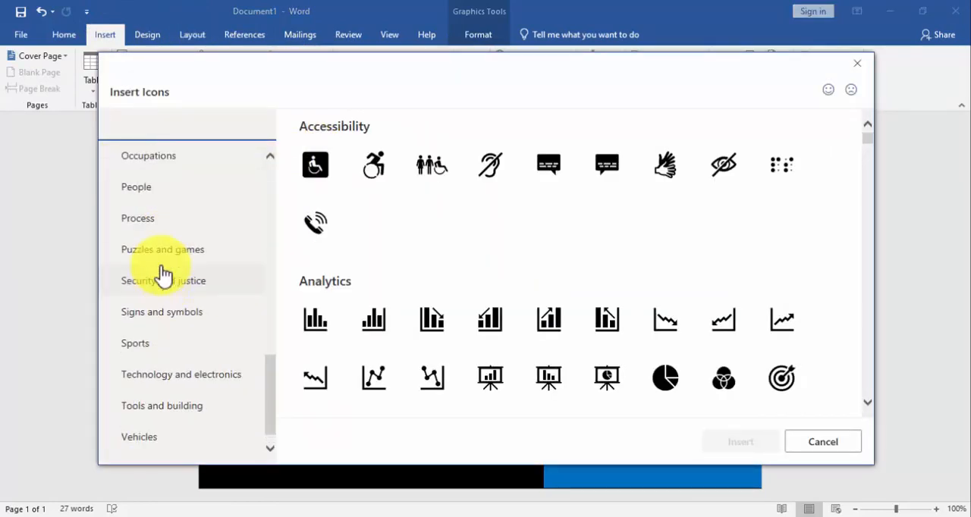
{"action": "scroll", "coordinate": [162, 274], "scroll_direction": "up", "scroll_amount": 8}
{"action": "left_click", "coordinate": [129, 221]}
{"action": "left_click", "coordinate": [607, 222]}
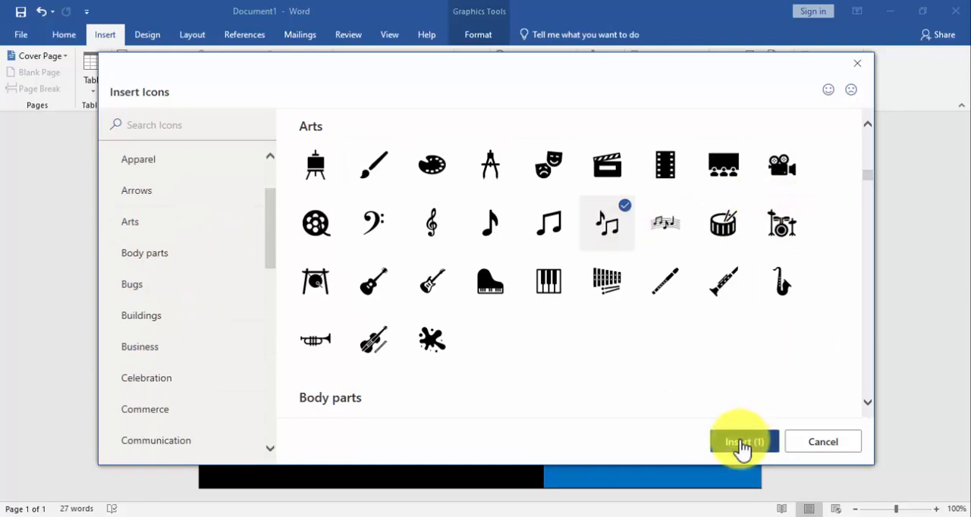
{"action": "left_click", "coordinate": [740, 441]}
Fill the music notes icon with white and set its text wrapping to In Front of Text
{"action": "left_click_drag", "start_coordinate": [266, 182], "coordinate": [632, 354]}
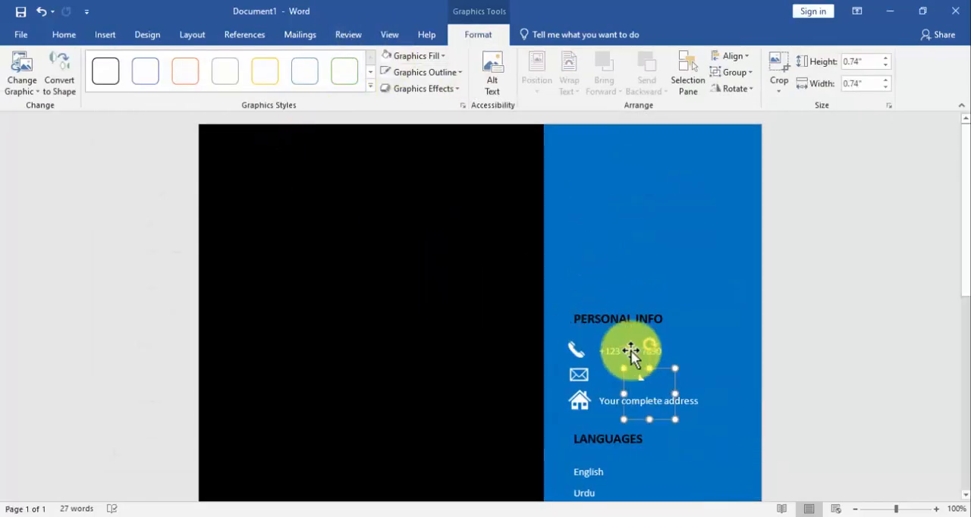
{"action": "key", "text": "ctrl+z"}
{"action": "left_click", "coordinate": [569, 79]}
{"action": "left_click", "coordinate": [600, 210]}
Shrink the music notes icon to about 0.63" and place it to the right of the books icon under HOBBIES
{"action": "left_click_drag", "start_coordinate": [264, 179], "coordinate": [665, 467]}
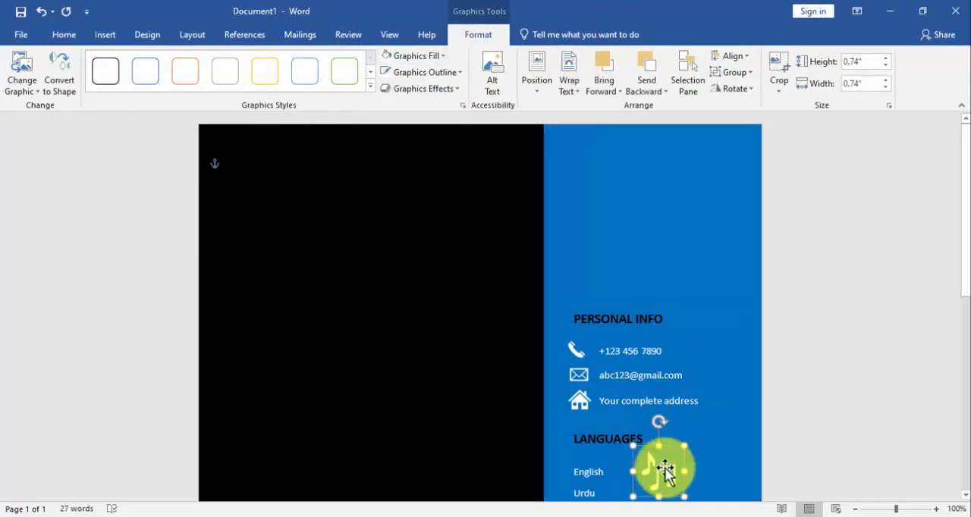
{"action": "scroll", "coordinate": [664, 467], "scroll_direction": "down", "scroll_amount": 5}
{"action": "left_click_drag", "start_coordinate": [667, 252], "coordinate": [702, 429]}
{"action": "scroll", "coordinate": [702, 430], "scroll_direction": "down", "scroll_amount": 4}
{"action": "left_click_drag", "start_coordinate": [695, 215], "coordinate": [740, 379]}
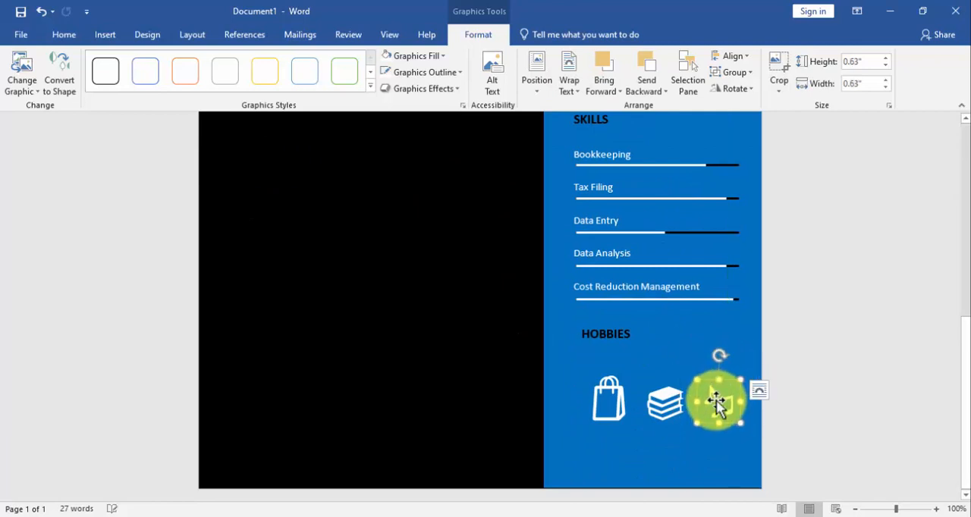
Reduce the shopping bag icon to about 0.65" and left-align it and the HOBBIES heading with the SKILLS heading
{"action": "left_click", "coordinate": [607, 398]}
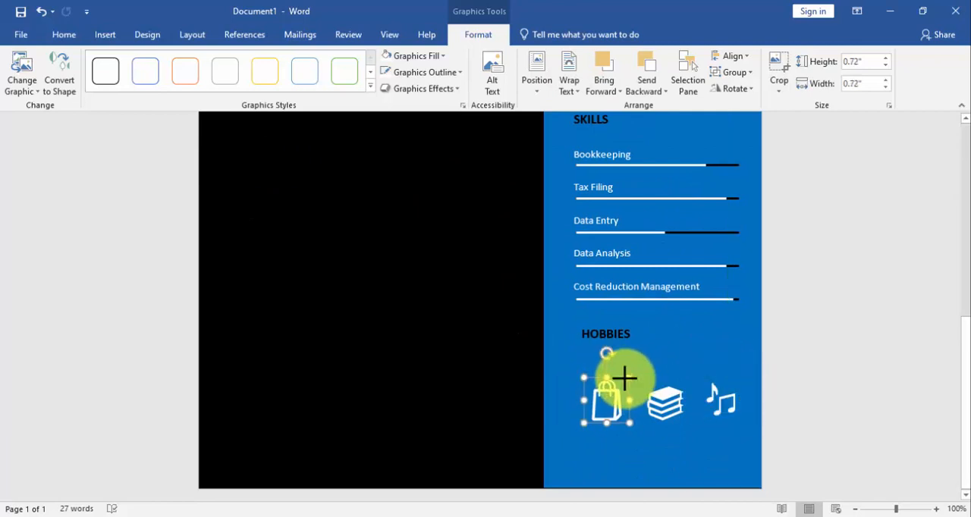
{"action": "left_click", "coordinate": [593, 334], "text": "shift"}
{"action": "left_click", "coordinate": [590, 122], "text": "shift"}
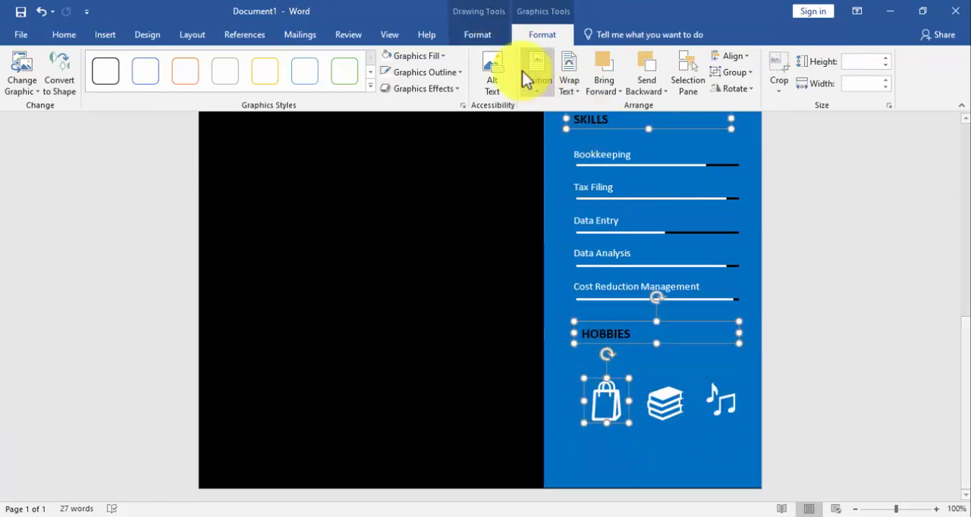
{"action": "left_click", "coordinate": [735, 61]}
{"action": "left_click", "coordinate": [743, 76]}
Move the books and music notes icons closer to the shopping bag icon
{"action": "left_click", "coordinate": [668, 403]}
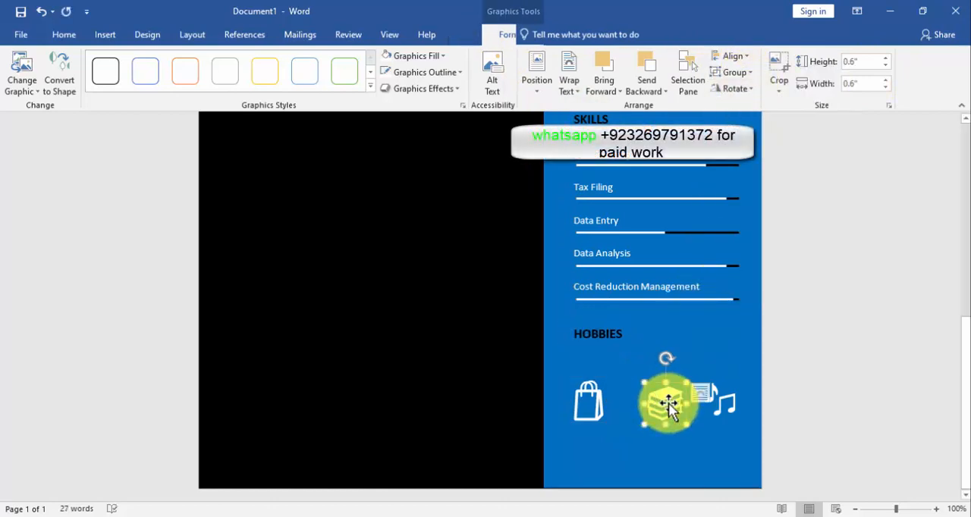
{"action": "left_click_drag", "start_coordinate": [668, 403], "coordinate": [638, 402]}
{"action": "left_click", "coordinate": [720, 400]}
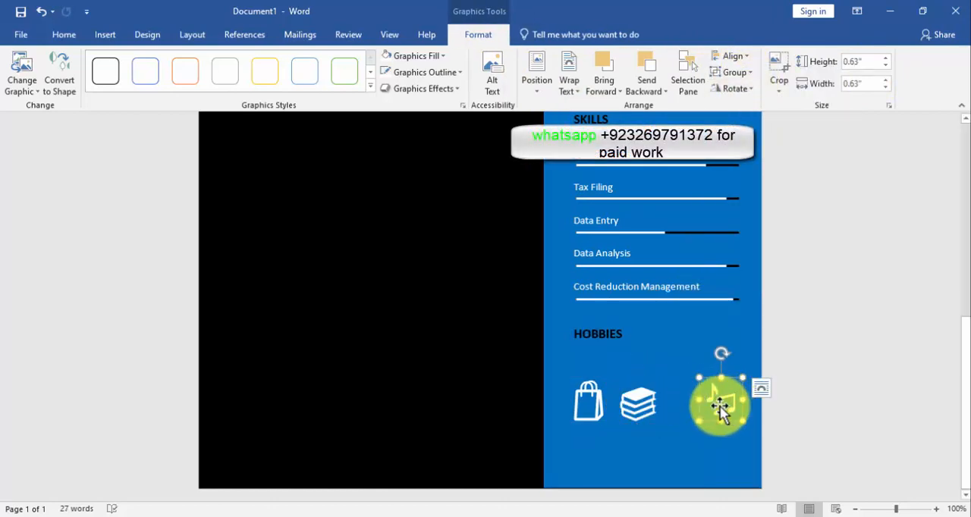
{"action": "left_click_drag", "start_coordinate": [718, 409], "coordinate": [687, 403]}
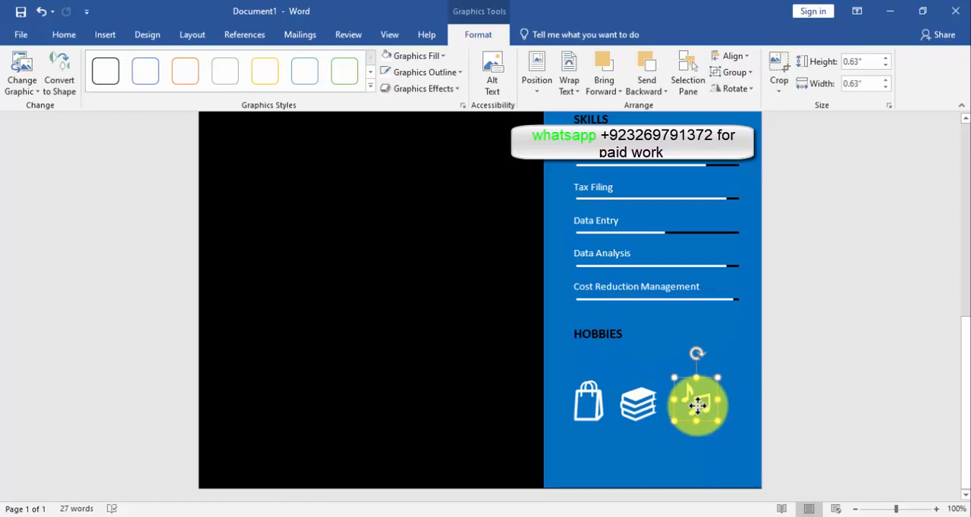
Distribute the three hobby icons horizontally and align their tops
{"action": "left_click", "coordinate": [643, 403], "text": "shift"}
{"action": "left_click", "coordinate": [591, 403], "text": "shift"}
{"action": "left_click", "coordinate": [729, 55]}
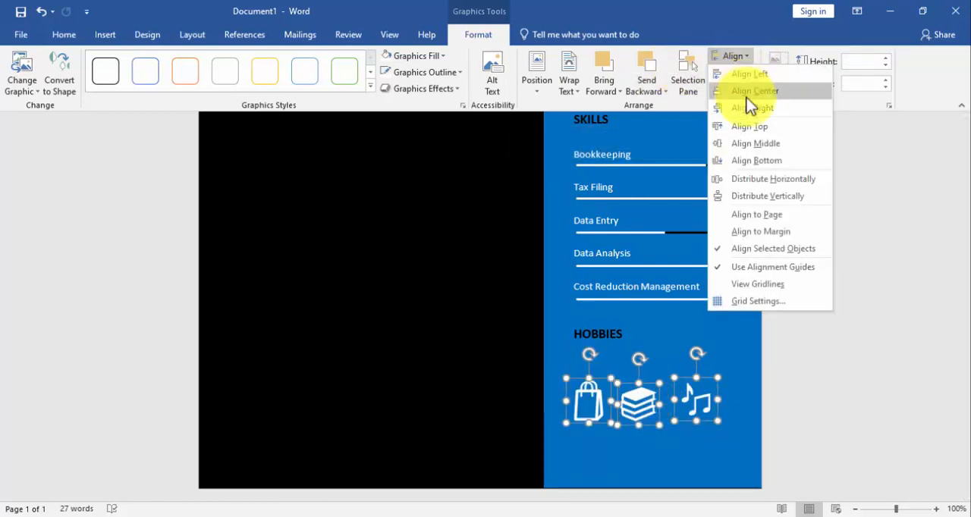
{"action": "left_click", "coordinate": [760, 181]}
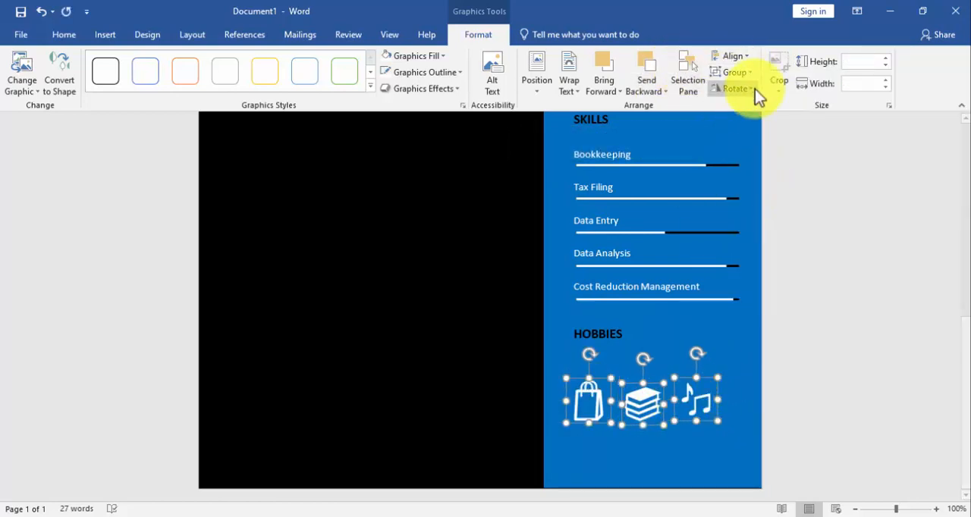
{"action": "left_click", "coordinate": [744, 58]}
{"action": "left_click", "coordinate": [758, 149]}
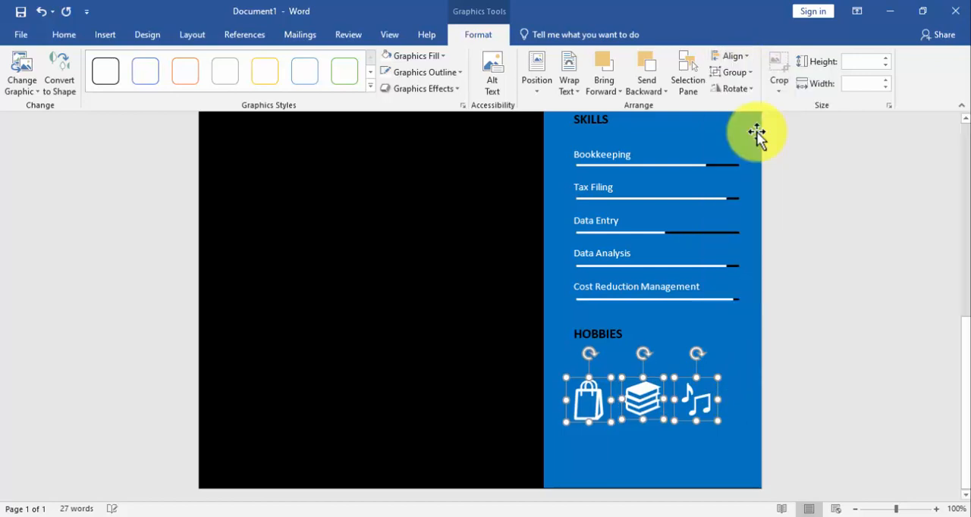
Draw a text box below the shopping bag icon, enter "shopping" in it and narrow it to about 0.8" wide
{"action": "left_click", "coordinate": [612, 459]}
{"action": "left_click", "coordinate": [104, 34]}
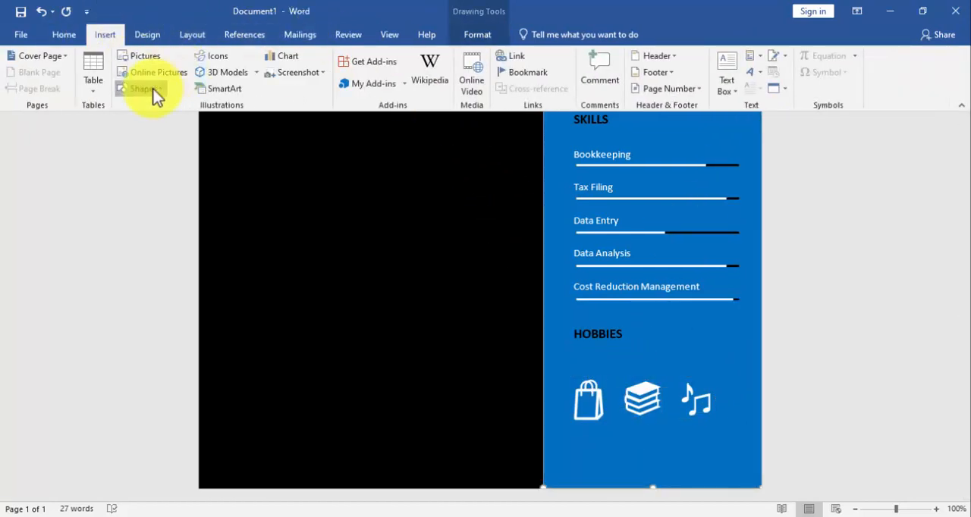
{"action": "left_click", "coordinate": [140, 88]}
{"action": "left_click", "coordinate": [122, 121]}
{"action": "left_click_drag", "start_coordinate": [568, 437], "coordinate": [620, 437]}
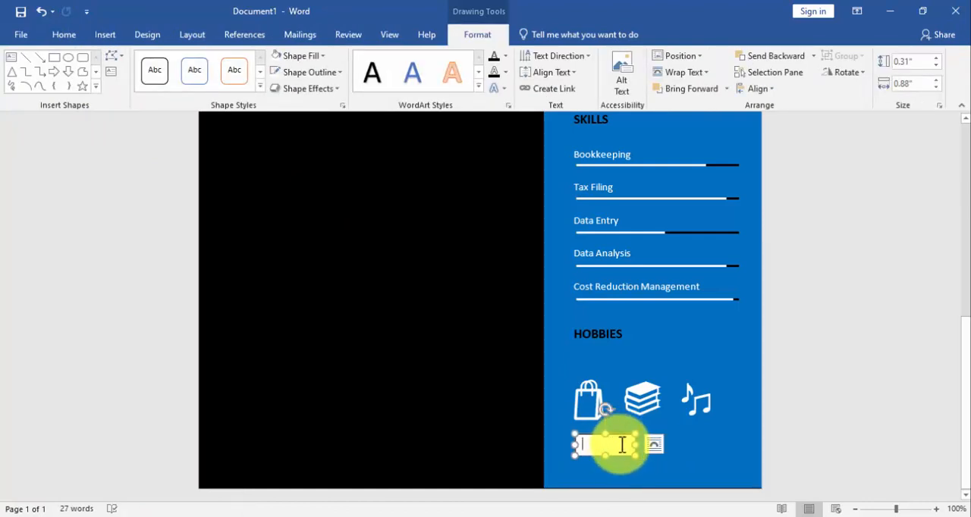
{"action": "type", "text": "shopping"}
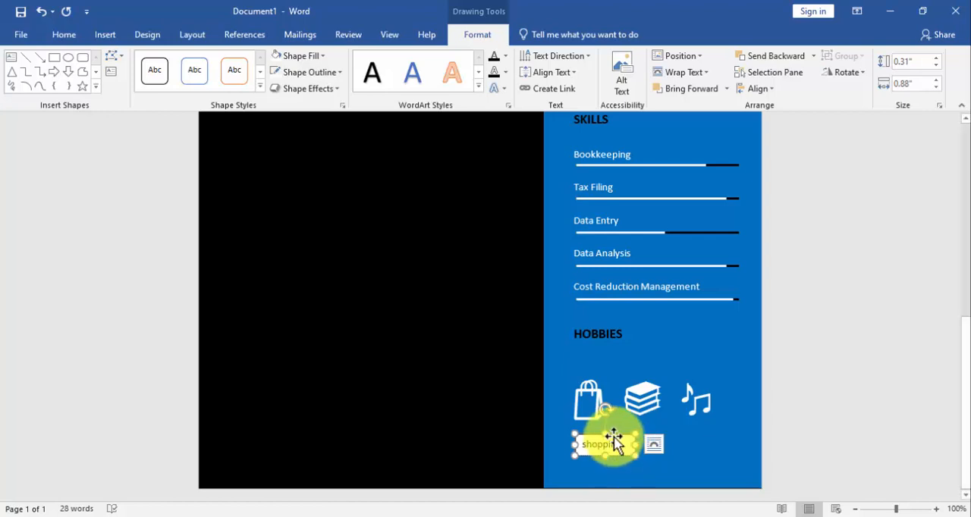
{"action": "left_click_drag", "start_coordinate": [614, 439], "coordinate": [625, 447]}
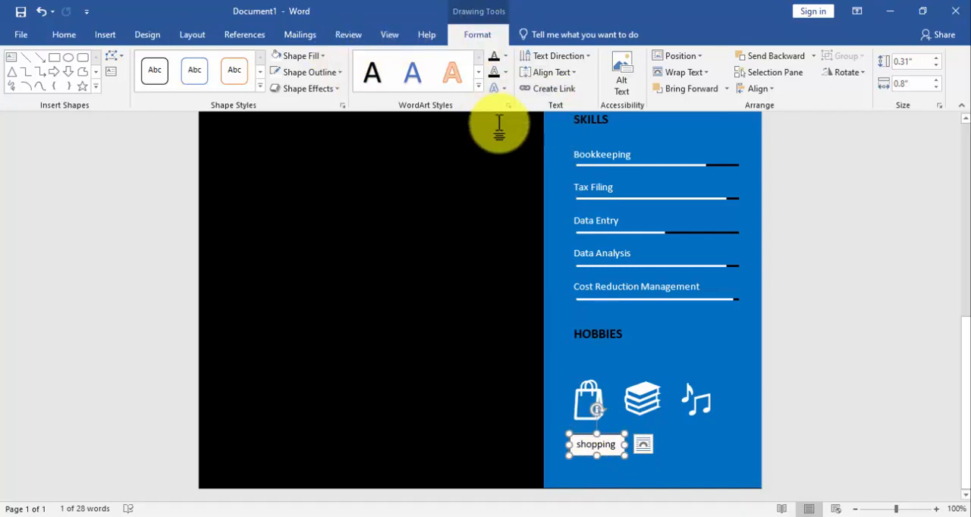
Remove the fill and outline of the "shopping" text box and change its text colour to white
{"action": "left_click", "coordinate": [291, 61]}
{"action": "left_click", "coordinate": [284, 178]}
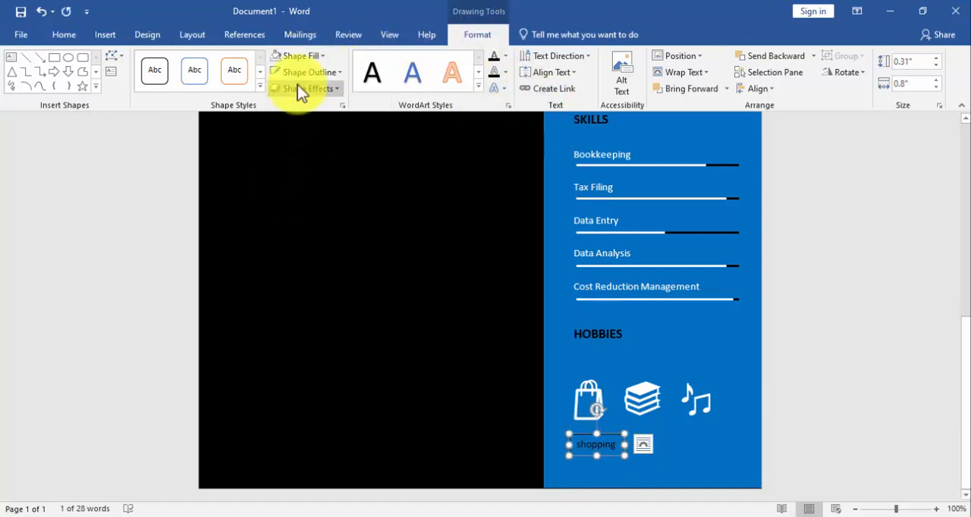
{"action": "left_click", "coordinate": [296, 75]}
{"action": "left_click", "coordinate": [306, 196]}
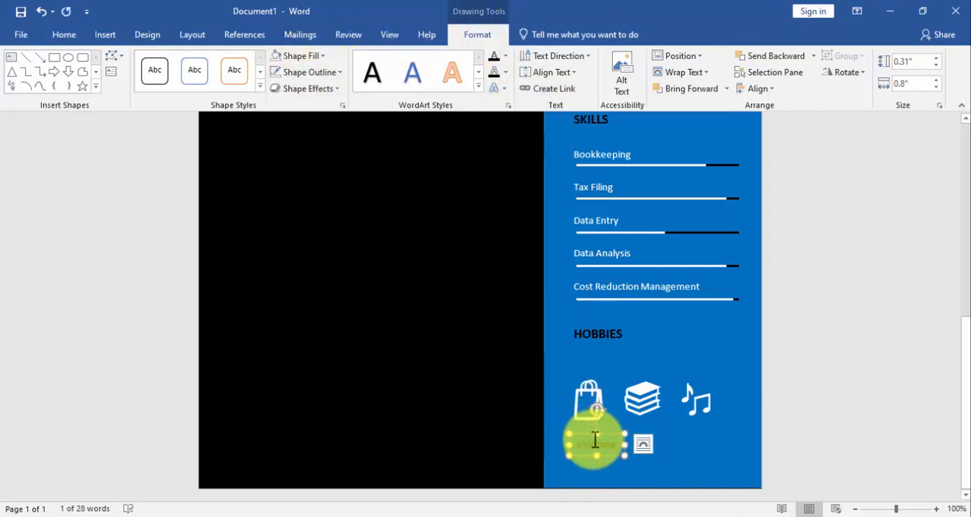
{"action": "double_click", "coordinate": [597, 444]}
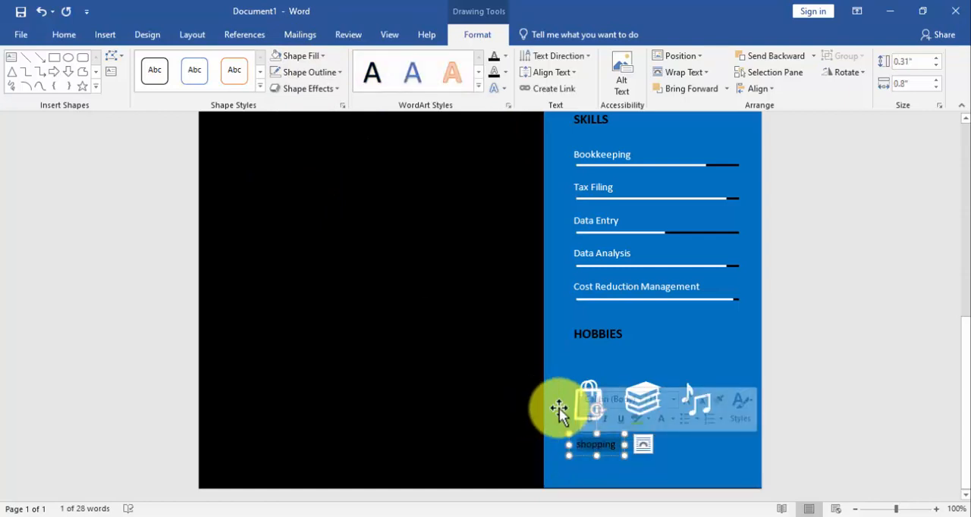
{"action": "left_click", "coordinate": [64, 34]}
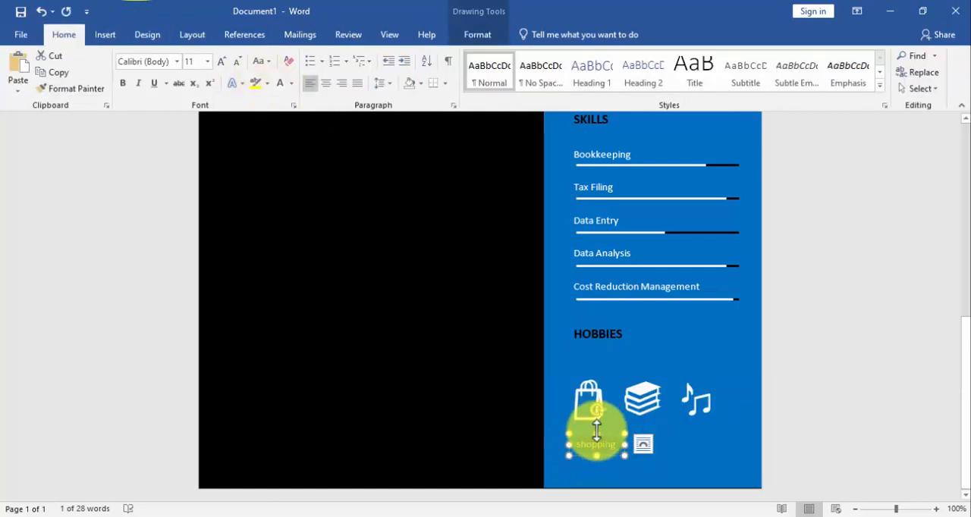
Paste two copies of the "shopping" text box and place them below the music notes and books icons
{"action": "key", "text": "ctrl+v"}
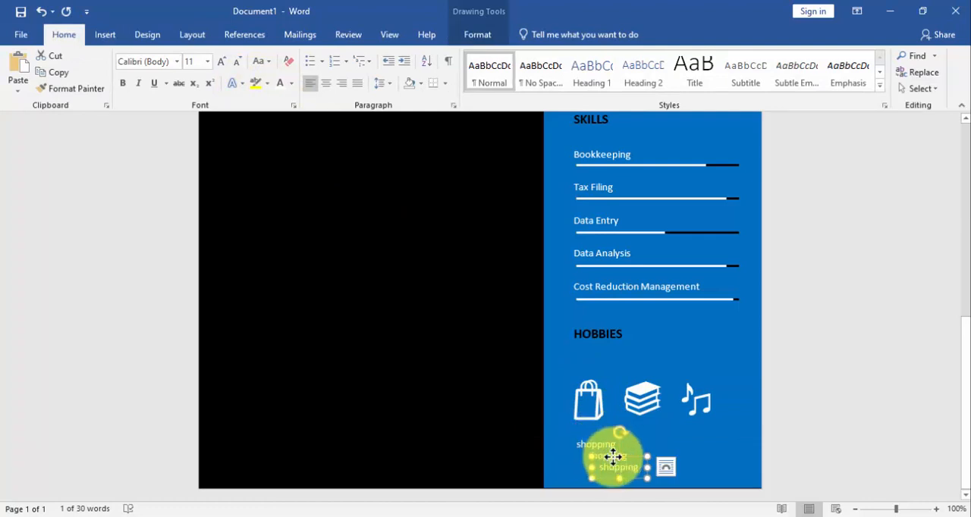
{"action": "left_click_drag", "start_coordinate": [613, 455], "coordinate": [693, 437]}
{"action": "left_click", "coordinate": [615, 458]}
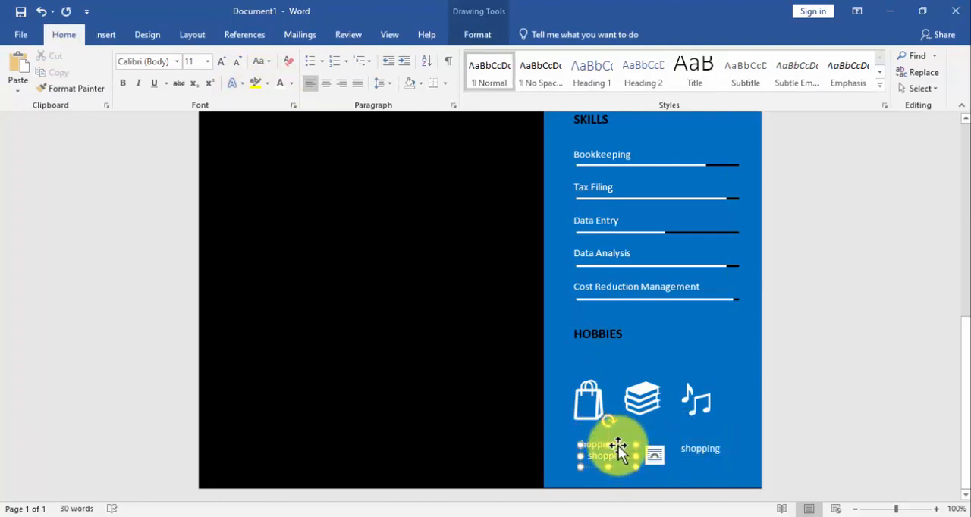
{"action": "left_click_drag", "start_coordinate": [617, 446], "coordinate": [656, 438]}
Replace the text of the label below the books icon with "Books"
{"action": "left_click", "coordinate": [670, 449]}
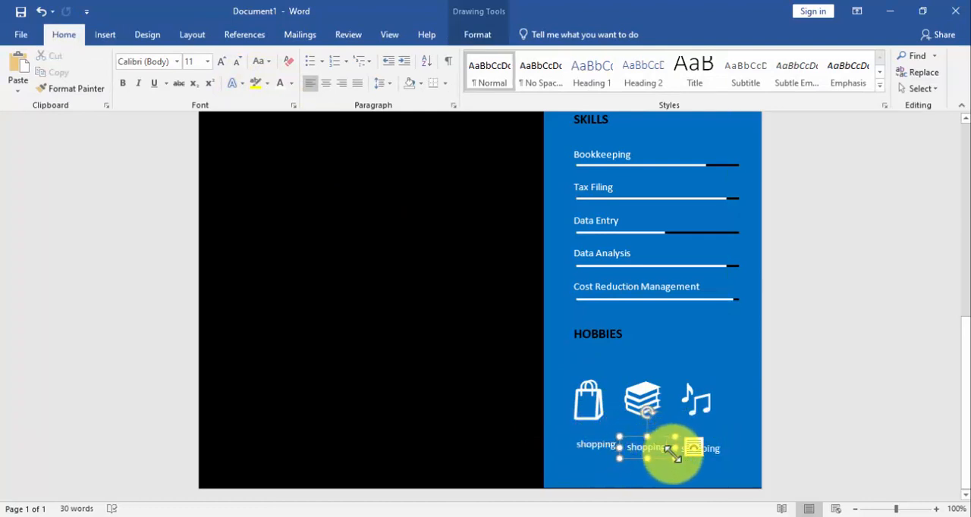
{"action": "key", "text": "BackSpace"}
{"action": "key", "text": "BackSpace"}
{"action": "key", "text": "BackSpace"}
{"action": "key", "text": "BackSpace"}
{"action": "key", "text": "BackSpace"}
{"action": "key", "text": "BackSpace"}
{"action": "key", "text": "BackSpace"}
{"action": "key", "text": "BackSpace"}
{"action": "type", "text": "b"}
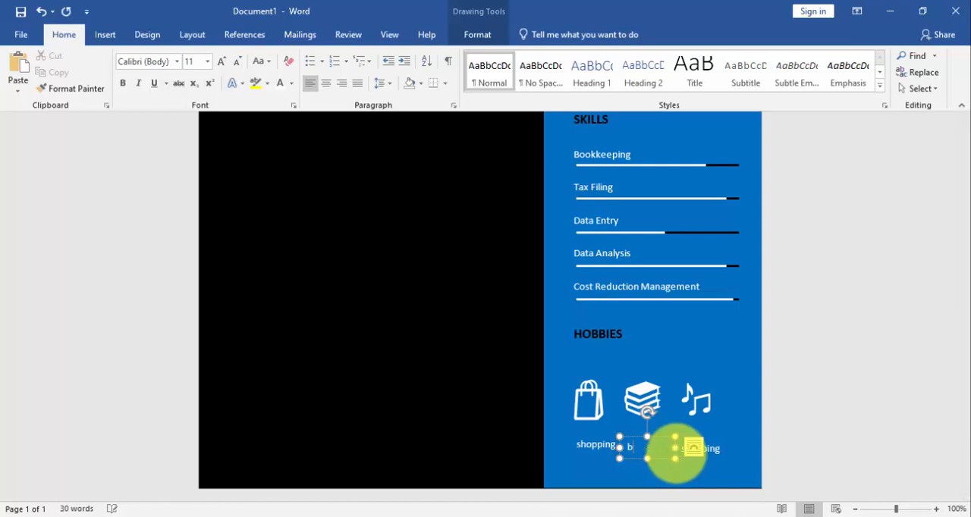
{"action": "type", "text": "ooks"}
Replace the text of the label below the music notes icon with "Music"
{"action": "key", "text": "BackSpace"}
{"action": "key", "text": "BackSpace"}
{"action": "key", "text": "BackSpace"}
{"action": "key", "text": "BackSpace"}
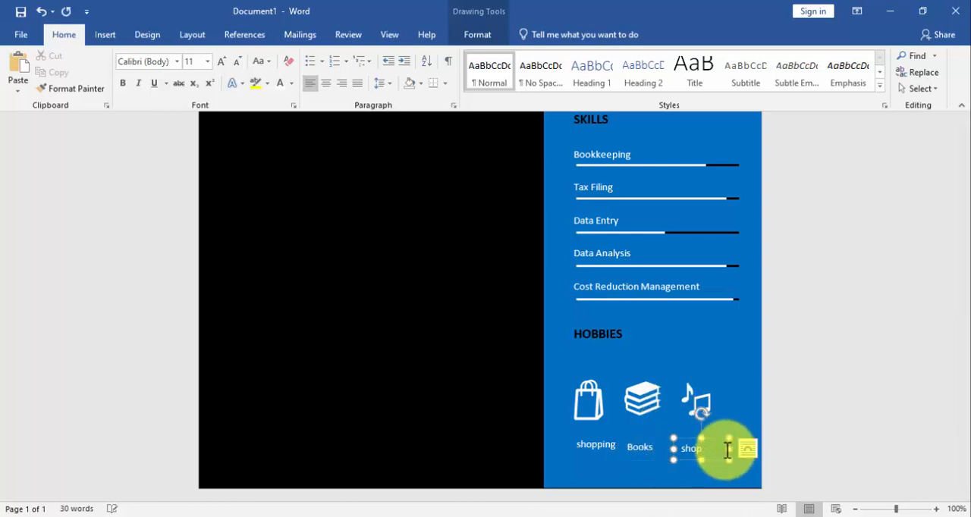
{"action": "type", "text": "Music"}
Align the shopping, Books and Music labels to the top and distribute them horizontally
{"action": "left_click", "coordinate": [631, 442], "text": "shift"}
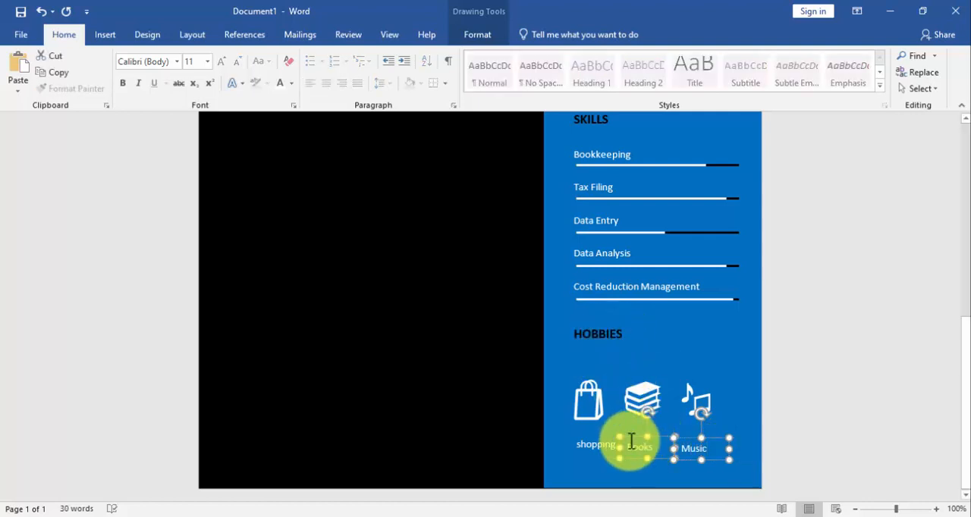
{"action": "left_click", "coordinate": [589, 443], "text": "shift"}
{"action": "left_click", "coordinate": [474, 34]}
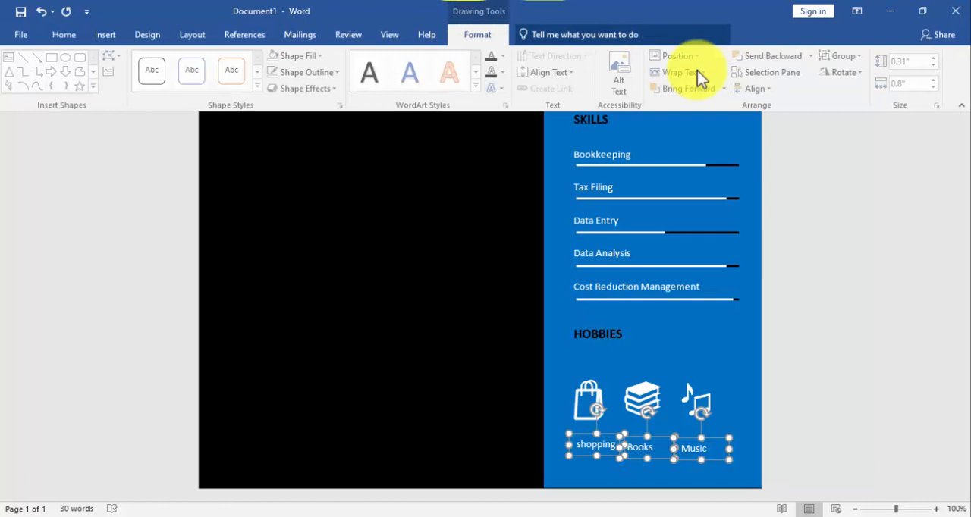
{"action": "left_click", "coordinate": [765, 89]}
{"action": "left_click", "coordinate": [790, 166]}
{"action": "left_click", "coordinate": [756, 90]}
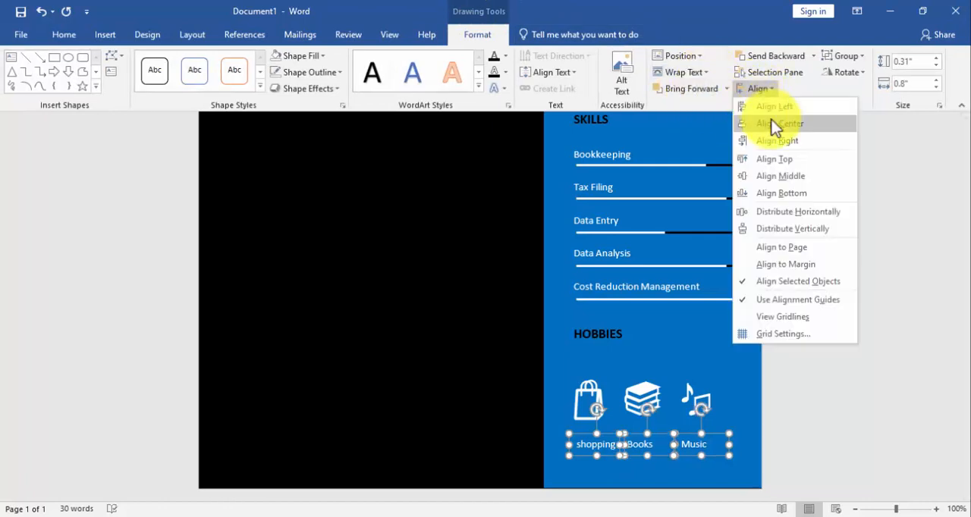
{"action": "left_click", "coordinate": [797, 212]}
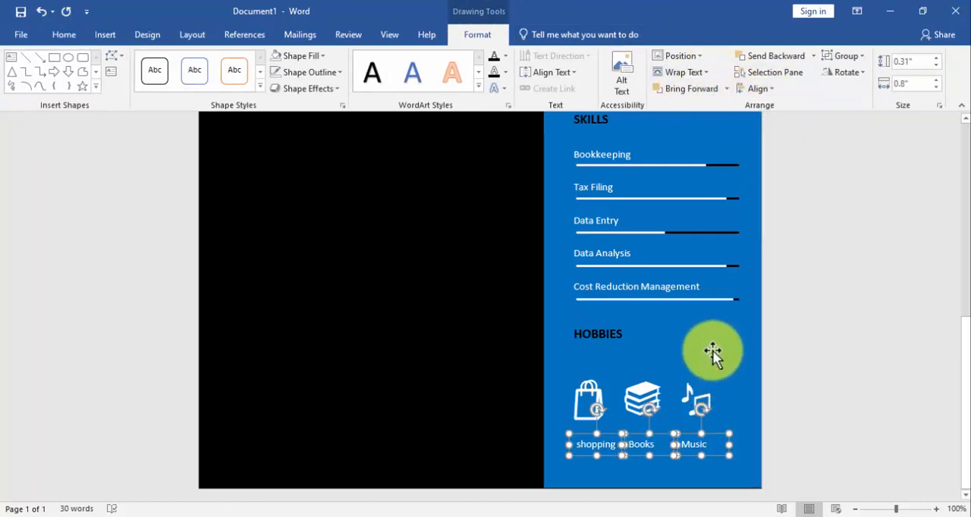
Group the three hobby icons together with their text labels
{"action": "left_click", "coordinate": [707, 389], "text": "ctrl"}
{"action": "left_click", "coordinate": [642, 394], "text": "ctrl"}
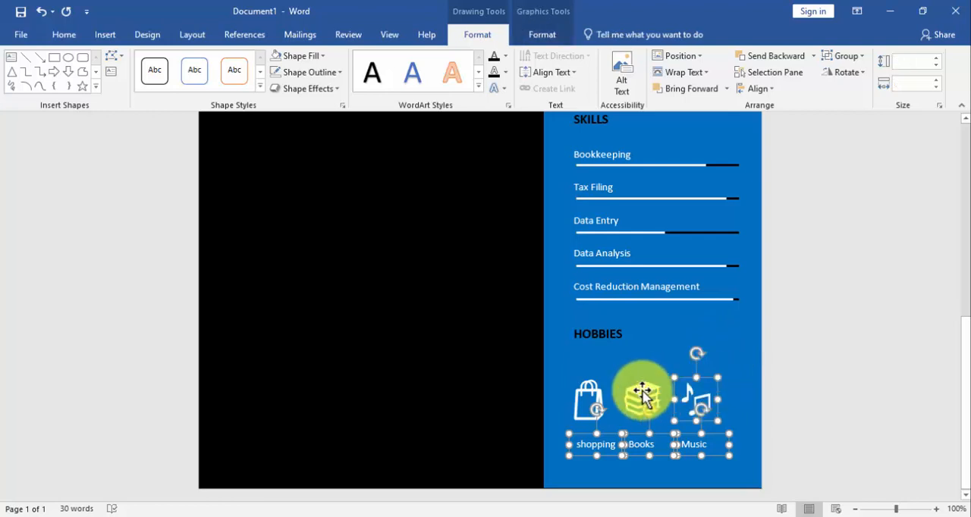
{"action": "left_click", "coordinate": [599, 390], "text": "ctrl"}
{"action": "left_click", "coordinate": [851, 70]}
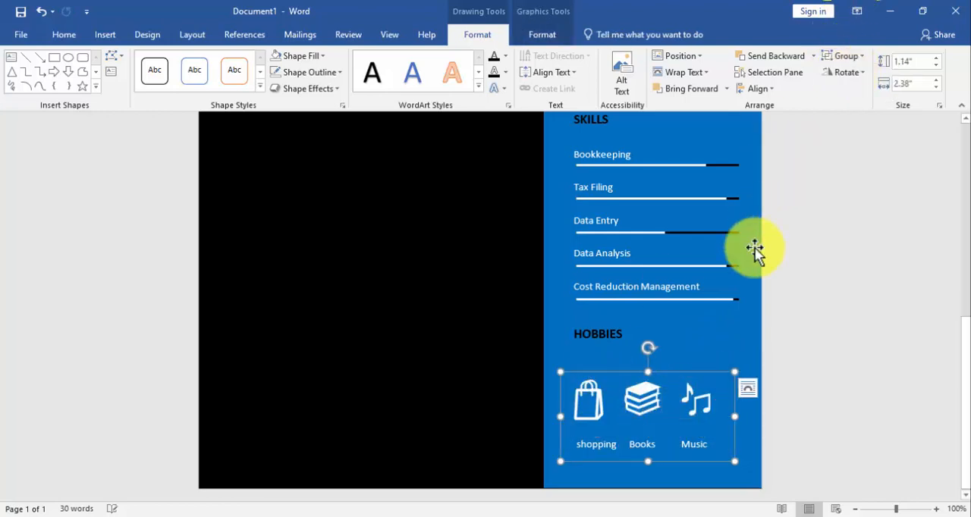
Move the hobbies group slightly up and to the right, closer to the HOBBIES heading
{"action": "left_click", "coordinate": [719, 298]}
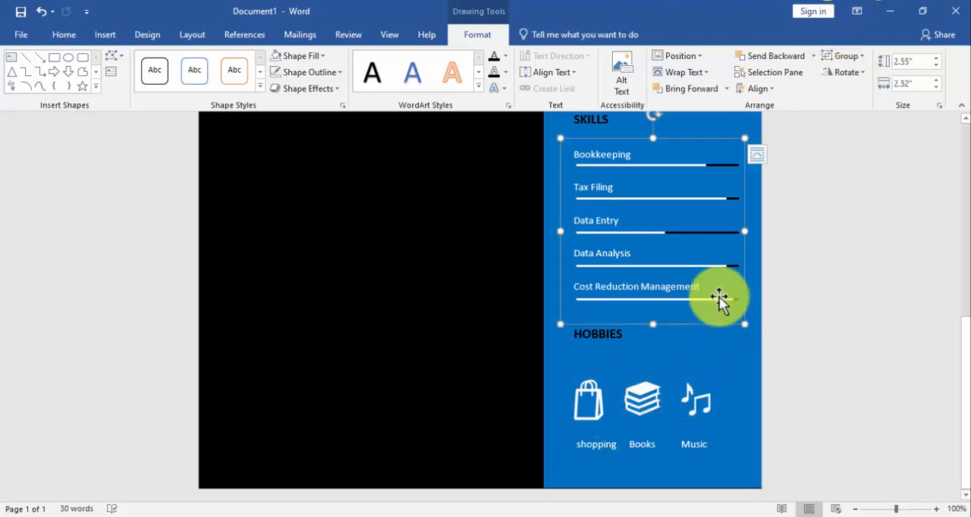
{"action": "left_click", "coordinate": [616, 340]}
{"action": "left_click", "coordinate": [622, 394]}
{"action": "mouse_move", "coordinate": [617, 372]}
{"action": "left_mouse_down"}
{"action": "mouse_move", "coordinate": [619, 352]}
{"action": "mouse_move", "coordinate": [621, 361]}
{"action": "left_mouse_up"}
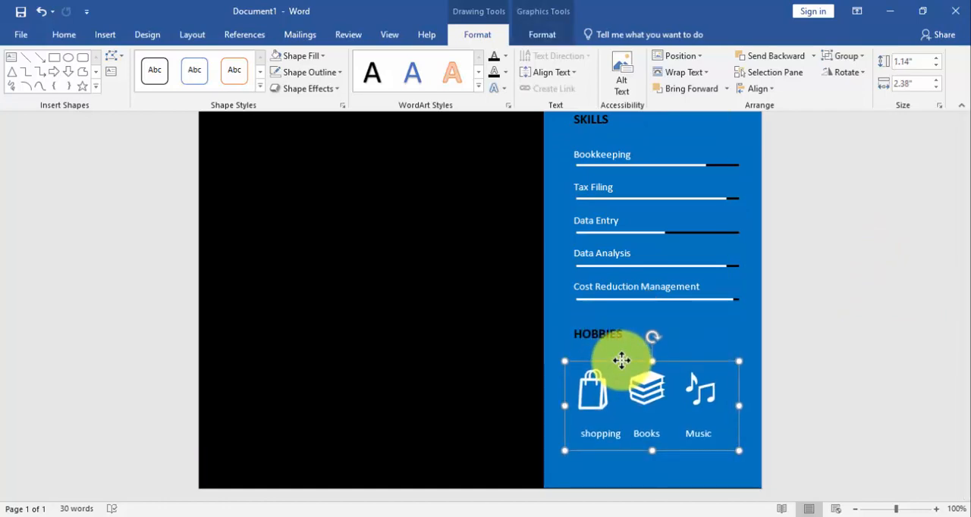
Duplicate the PERSONAL INFO heading text box and place the copy above the original in the blue sidebar
{"action": "scroll", "coordinate": [623, 356], "scroll_direction": "up", "scroll_amount": 10}
{"action": "left_click", "coordinate": [629, 312]}
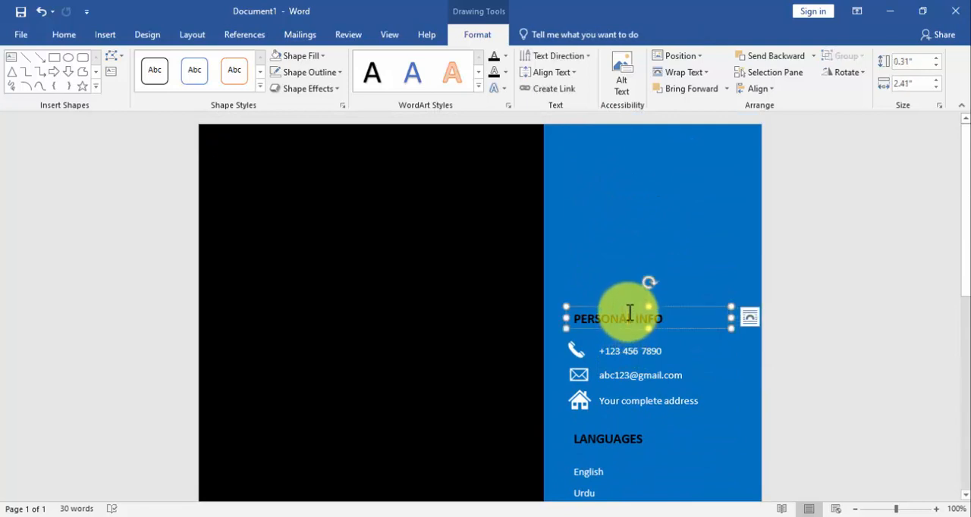
{"action": "key", "text": "ctrl+d"}
{"action": "left_click_drag", "start_coordinate": [630, 318], "coordinate": [620, 307]}
{"action": "left_click_drag", "start_coordinate": [620, 295], "coordinate": [610, 258]}
{"action": "left_click", "coordinate": [638, 314]}
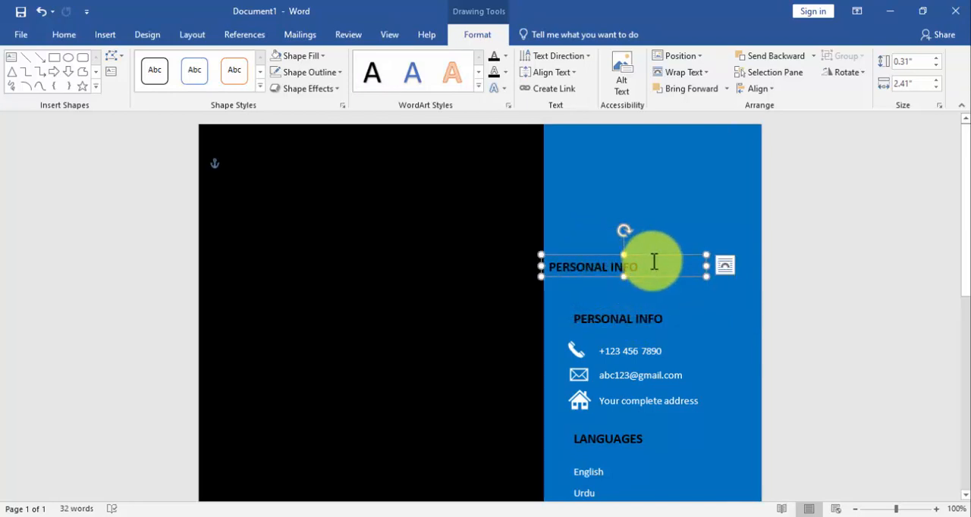
Change the text colour of the duplicated PERSONAL INFO heading to white
{"action": "triple_click", "coordinate": [653, 262]}
{"action": "left_click", "coordinate": [64, 34]}
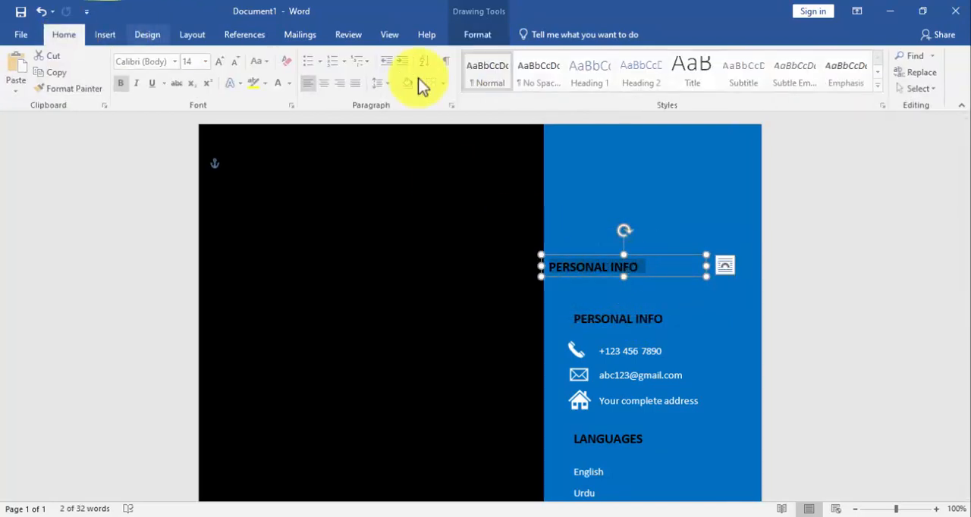
{"action": "left_click", "coordinate": [292, 85]}
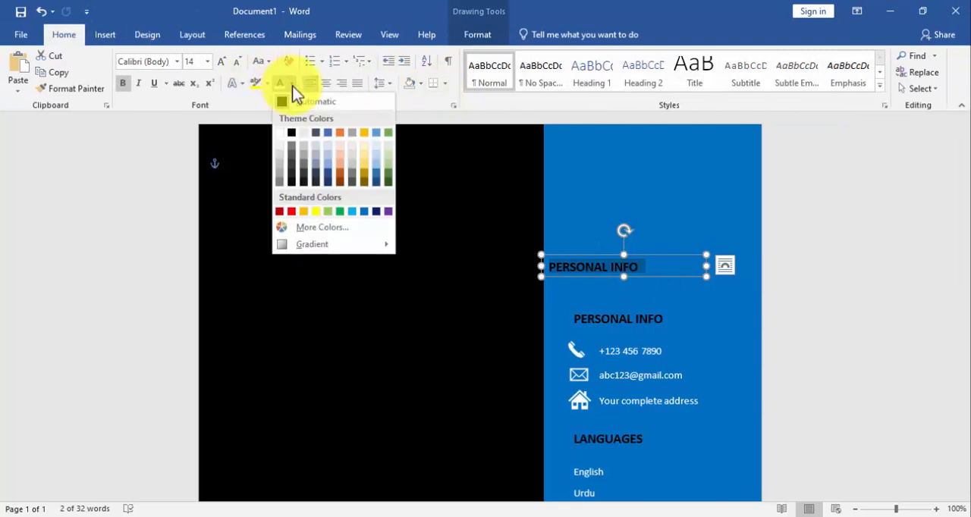
{"action": "left_click", "coordinate": [280, 132]}
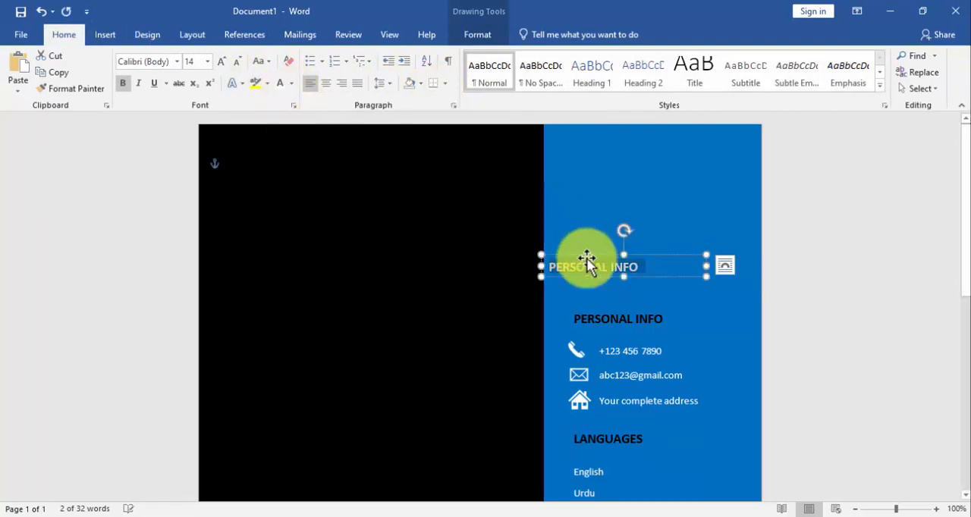
Move the duplicated PERSONAL INFO heading near the top of the black area and set its text colour to standard Blue
{"action": "left_click_drag", "start_coordinate": [580, 256], "coordinate": [270, 177]}
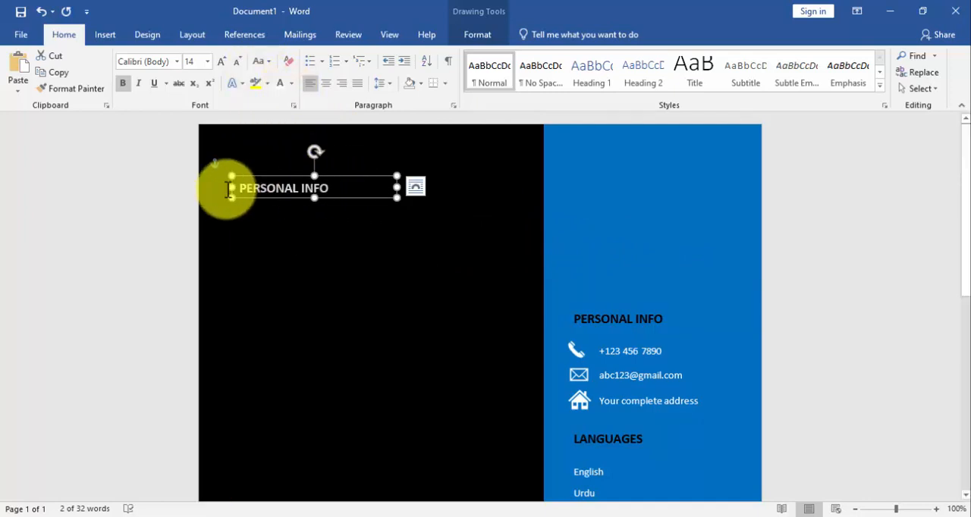
{"action": "left_click", "coordinate": [290, 83]}
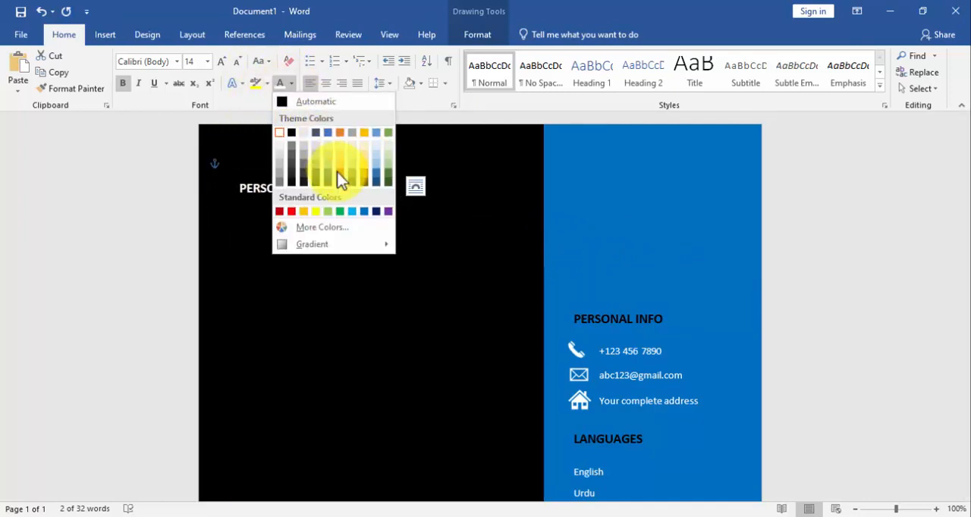
{"action": "left_click", "coordinate": [362, 212]}
{"action": "left_click_drag", "start_coordinate": [302, 177], "coordinate": [300, 176]}
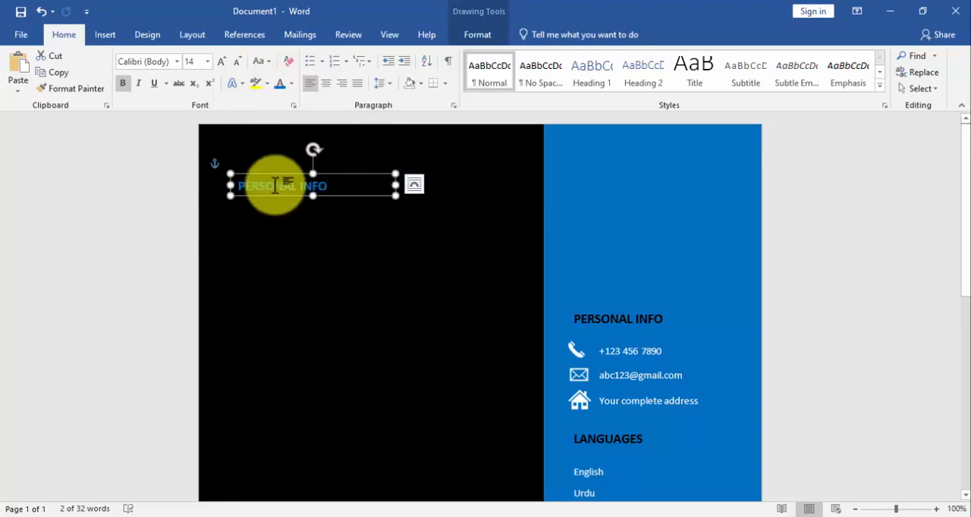
Draw a text box about 1.42" high and 3.28" wide below the blue PERSONAL INFO heading and remove its fill and outline
{"action": "left_click", "coordinate": [104, 34]}
{"action": "left_click", "coordinate": [142, 88]}
{"action": "left_click", "coordinate": [125, 118]}
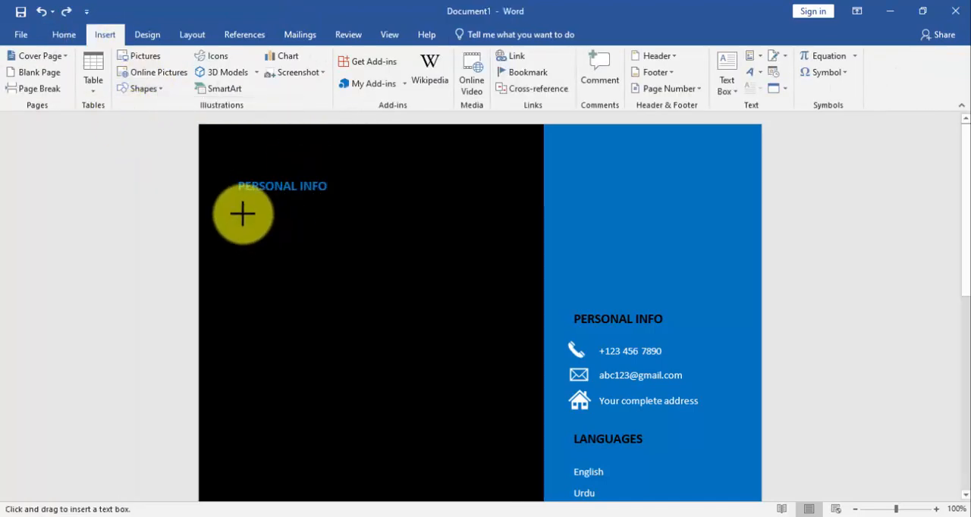
{"action": "left_click_drag", "start_coordinate": [238, 212], "coordinate": [464, 310]}
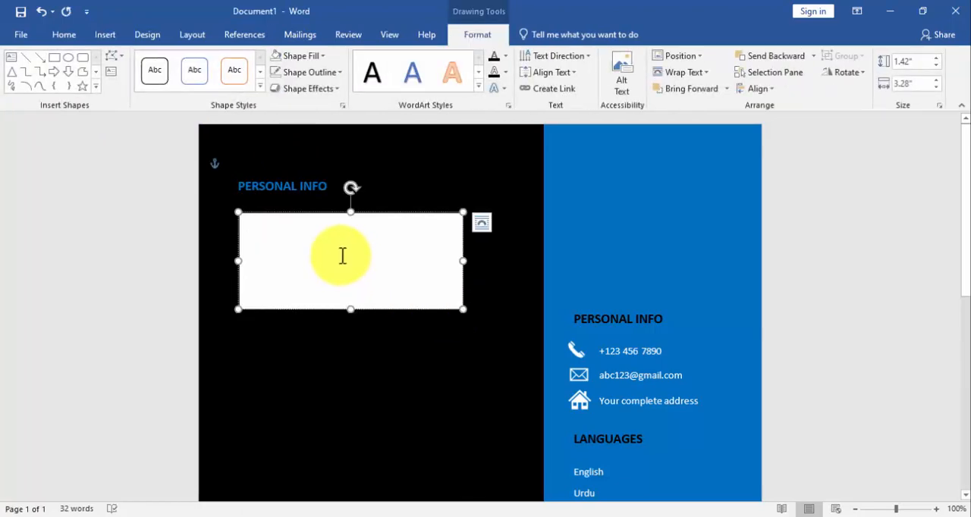
{"action": "left_click", "coordinate": [303, 56]}
{"action": "left_click", "coordinate": [311, 181]}
{"action": "left_click", "coordinate": [307, 72]}
{"action": "left_click", "coordinate": [312, 195]}
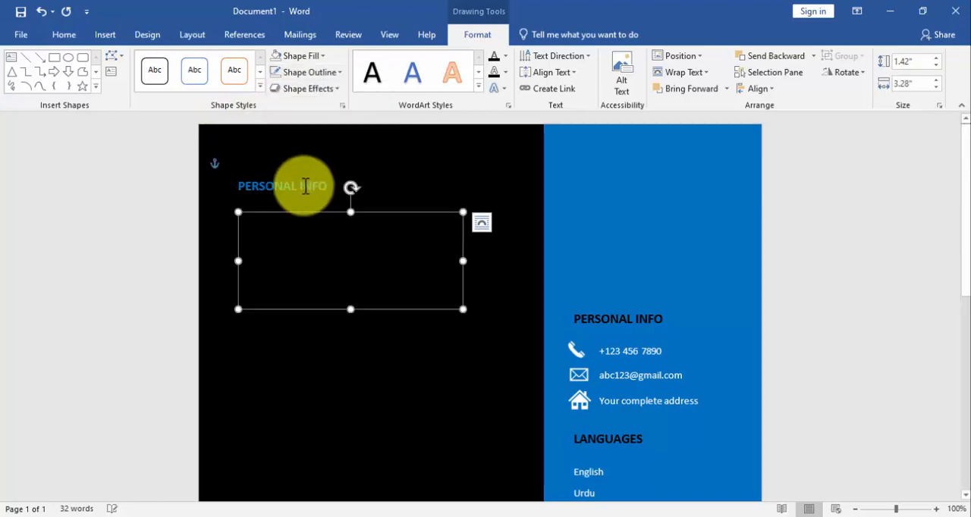
Apply the No Spacing style in the empty text box and make the box slightly wider and taller
{"action": "left_click", "coordinate": [65, 38]}
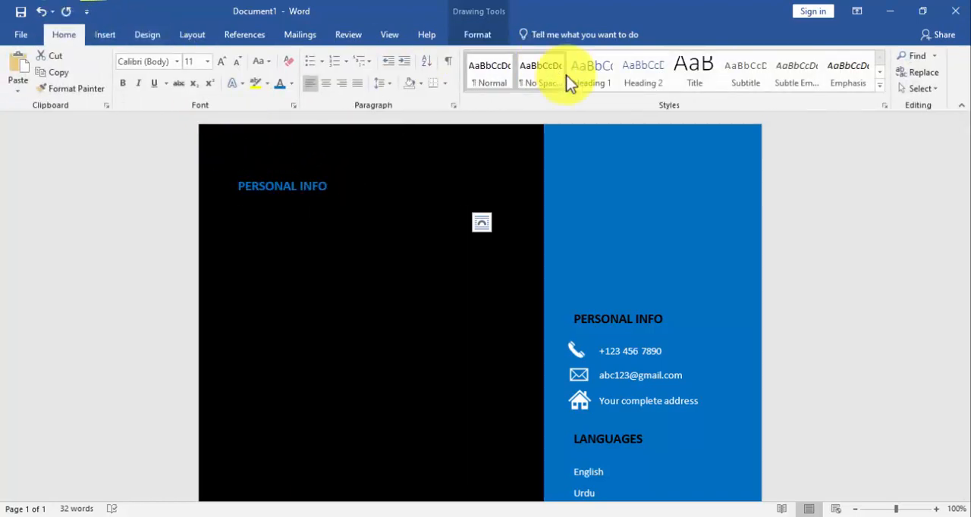
{"action": "left_click_drag", "start_coordinate": [464, 261], "coordinate": [505, 263]}
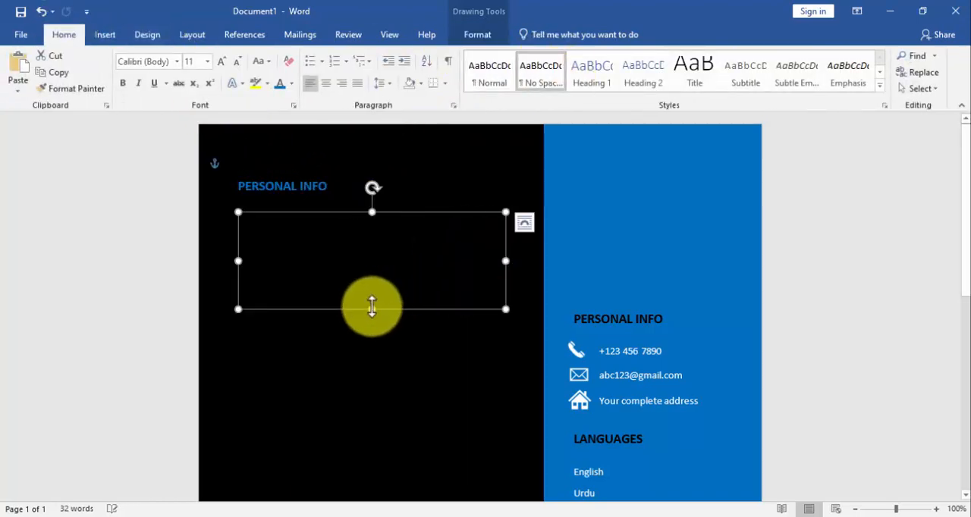
{"action": "left_click_drag", "start_coordinate": [372, 309], "coordinate": [372, 318]}
Copy the opening profile paragraph from the CV detail file in Notepad and paste it into the empty text box in Word
{"action": "left_click", "coordinate": [473, 516]}
{"action": "scroll", "coordinate": [215, 133], "scroll_direction": "up", "scroll_amount": 2}
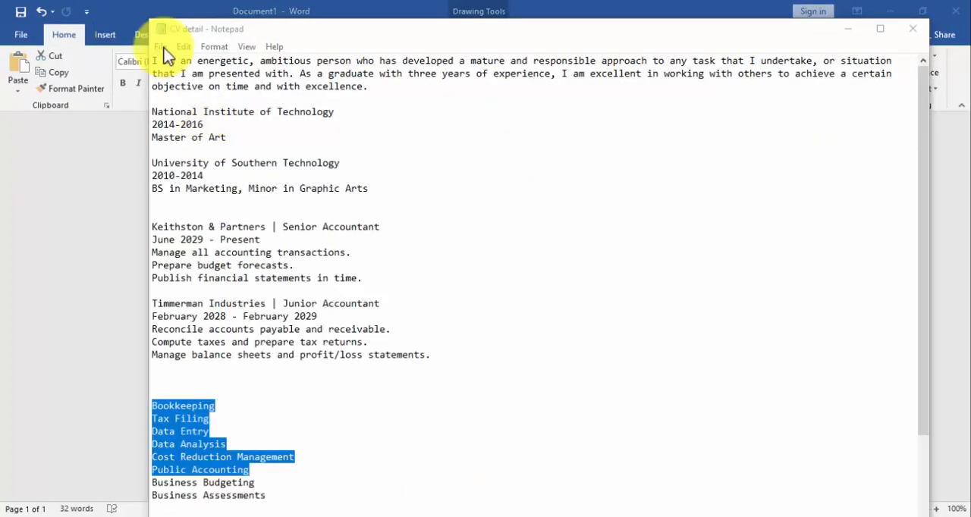
{"action": "left_click_drag", "start_coordinate": [153, 60], "coordinate": [371, 86]}
{"action": "right_click", "coordinate": [328, 73]}
{"action": "left_click", "coordinate": [387, 122]}
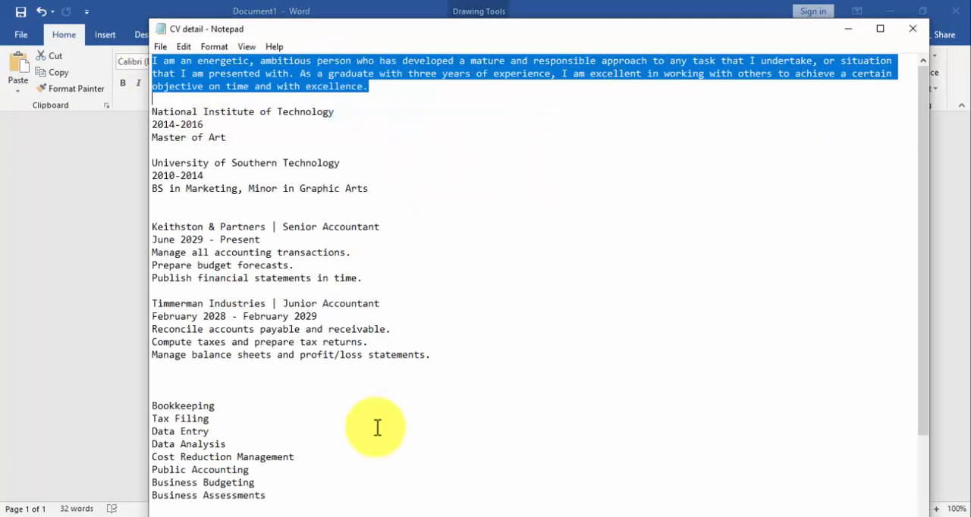
{"action": "left_click", "coordinate": [371, 515]}
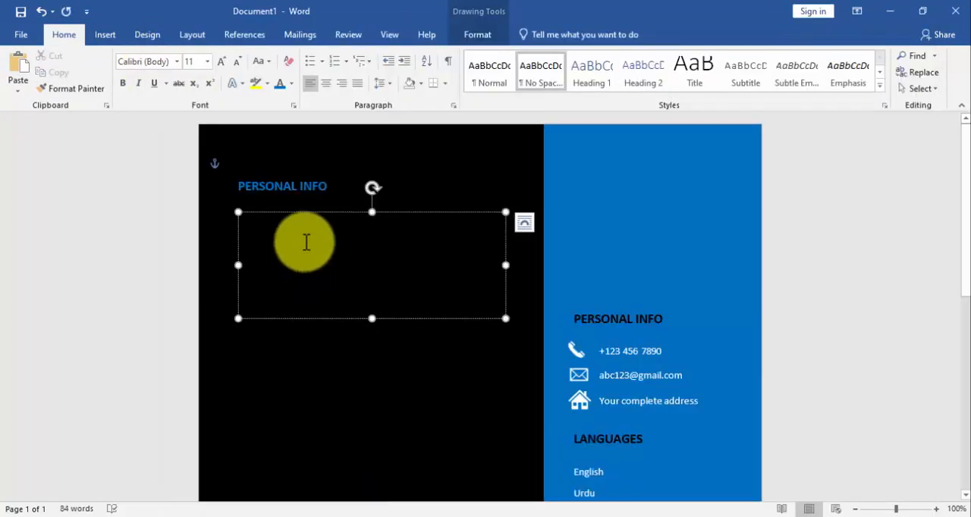
Change the pasted profile paragraph's text colour to white, shorten its text box and move it slightly up
{"action": "left_click", "coordinate": [306, 242]}
{"action": "left_click", "coordinate": [293, 83]}
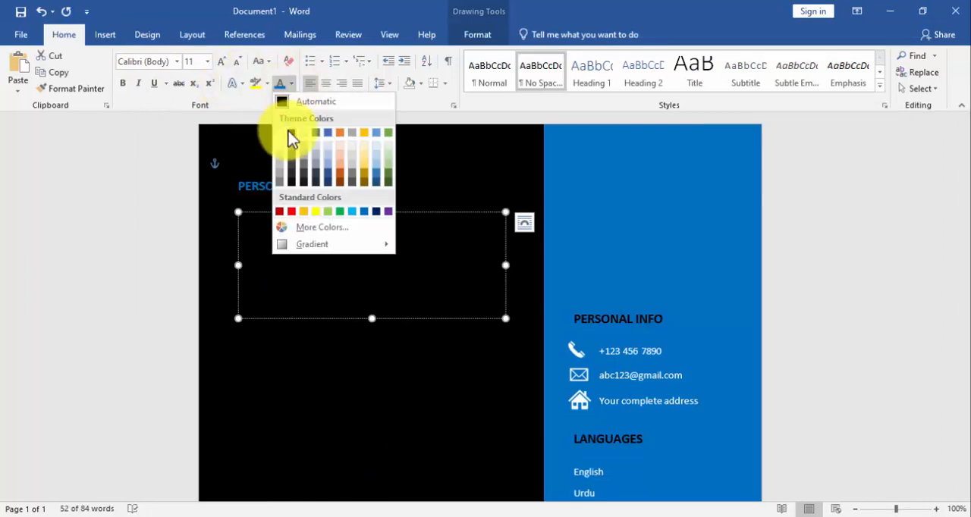
{"action": "left_click", "coordinate": [290, 136]}
{"action": "left_click", "coordinate": [402, 290]}
{"action": "left_click_drag", "start_coordinate": [370, 322], "coordinate": [372, 306]}
{"action": "left_click_drag", "start_coordinate": [349, 208], "coordinate": [349, 202]}
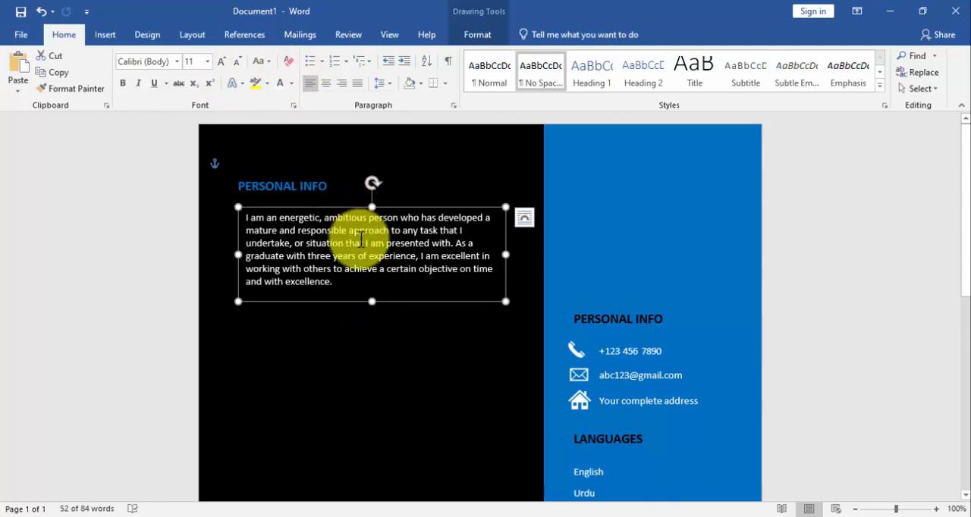
Justify the profile paragraph and reduce its text box height to fit the text
{"action": "left_click", "coordinate": [322, 206]}
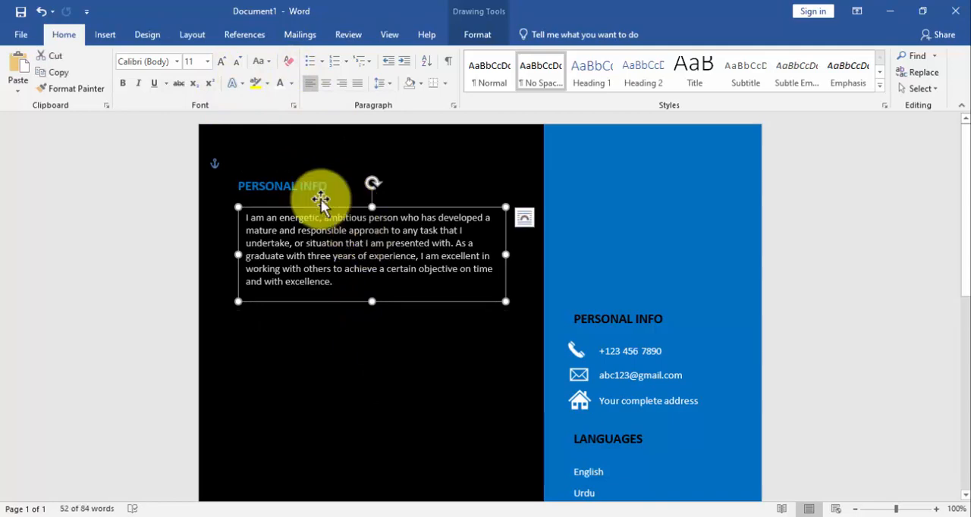
{"action": "left_click", "coordinate": [364, 84]}
{"action": "left_click", "coordinate": [380, 260]}
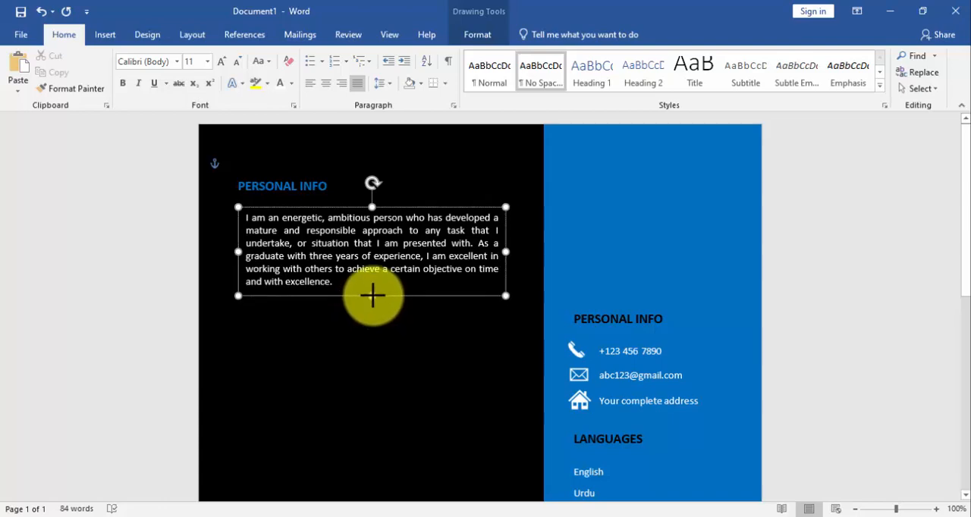
Duplicate the blue PERSONAL INFO heading, place the copy below the profile paragraph and change its text to "EXPERIENCE"
{"action": "left_click", "coordinate": [302, 175]}
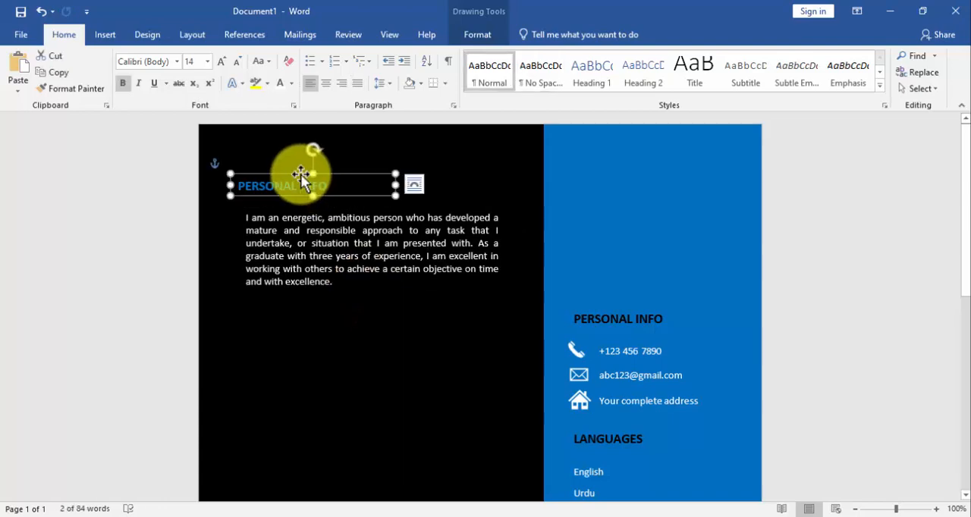
{"action": "key", "text": "ctrl+d"}
{"action": "left_click_drag", "start_coordinate": [303, 189], "coordinate": [304, 309]}
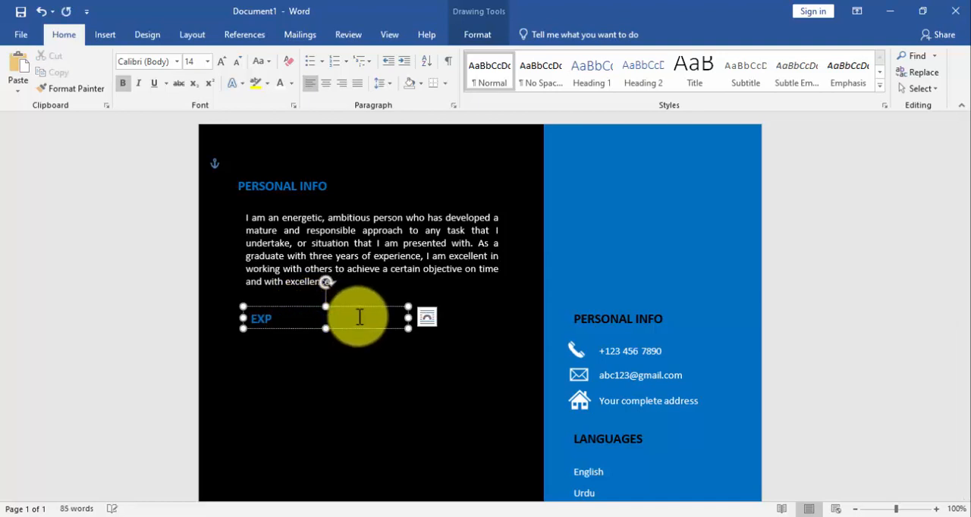
{"action": "type", "text": "IENCE"}
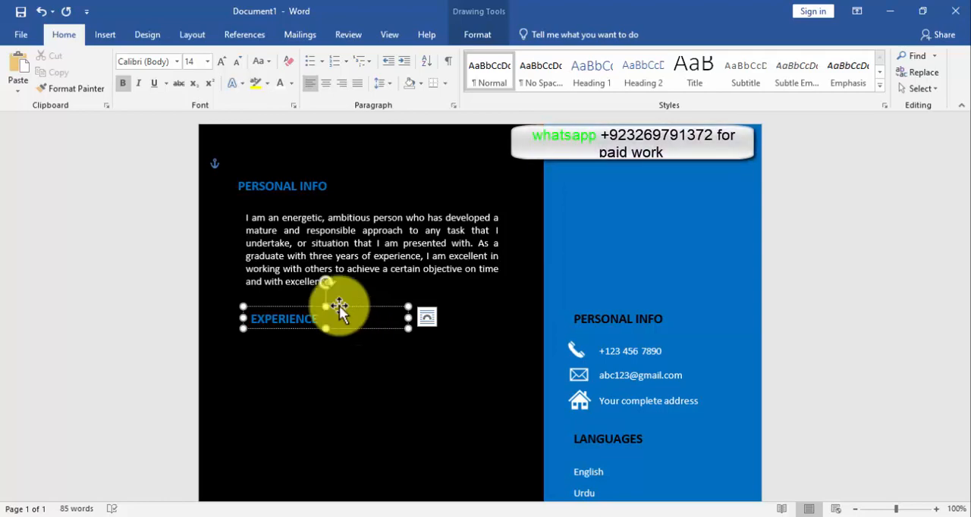
Place a duplicate of the profile text box below the EXPERIENCE heading and nudge the original up towards its own heading
{"action": "left_click", "coordinate": [350, 243]}
{"action": "key", "text": "ctrl+d"}
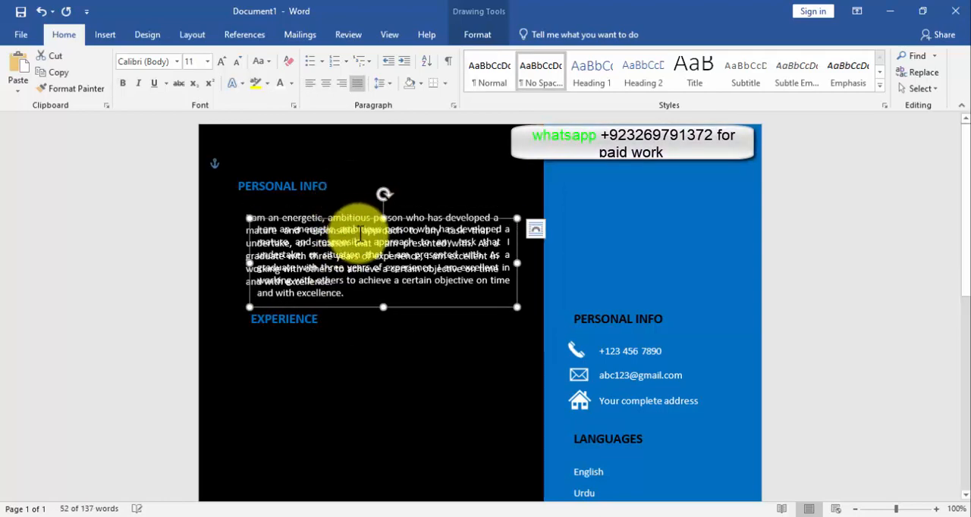
{"action": "left_click_drag", "start_coordinate": [370, 224], "coordinate": [361, 335]}
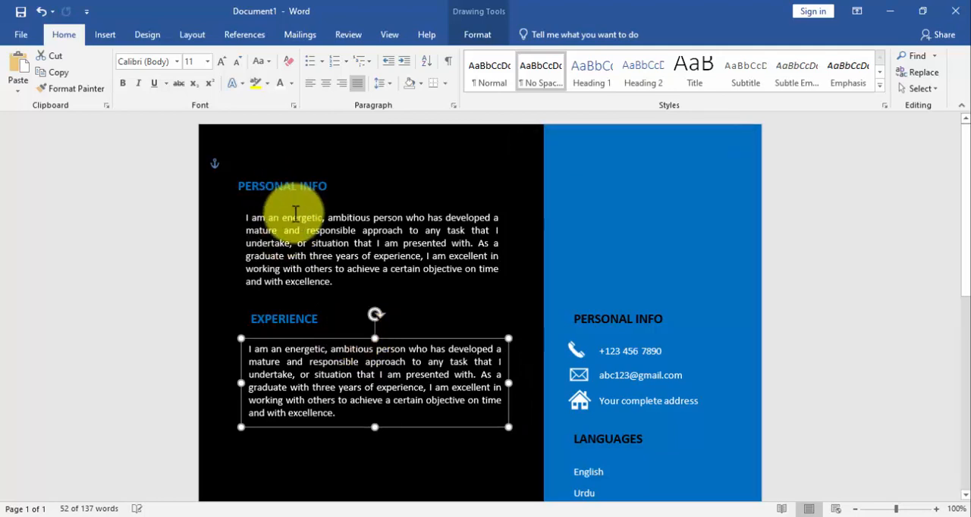
{"action": "left_click", "coordinate": [317, 216]}
{"action": "left_click_drag", "start_coordinate": [336, 212], "coordinate": [336, 201]}
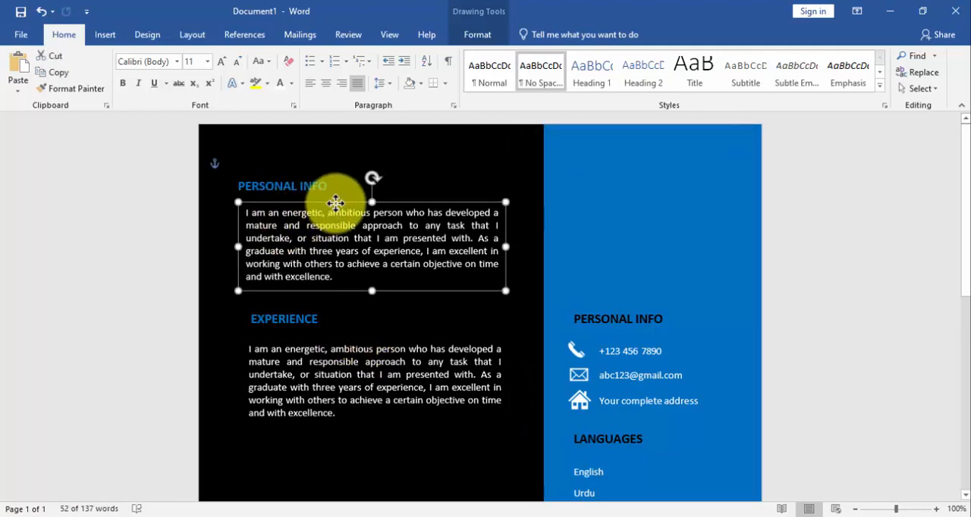
Move the EXPERIENCE heading and the duplicate paragraph text box beneath it up, closing the gap below the profile paragraph
{"action": "left_click", "coordinate": [309, 317]}
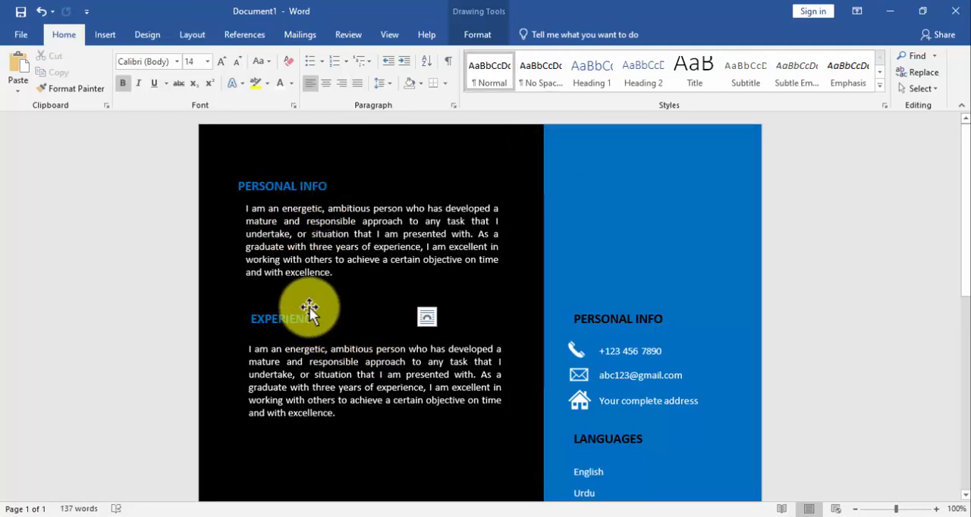
{"action": "left_click_drag", "start_coordinate": [310, 307], "coordinate": [311, 290]}
{"action": "left_click", "coordinate": [317, 356]}
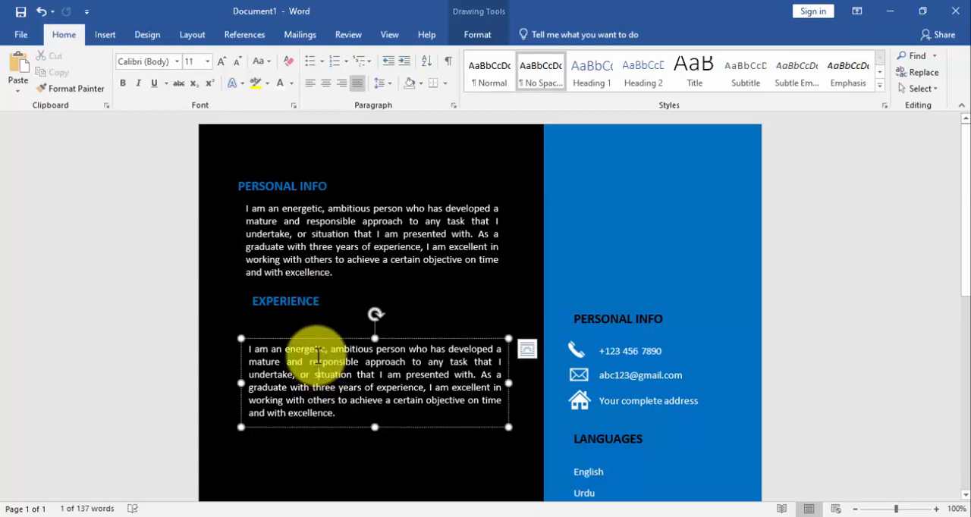
{"action": "left_click_drag", "start_coordinate": [324, 332], "coordinate": [324, 313]}
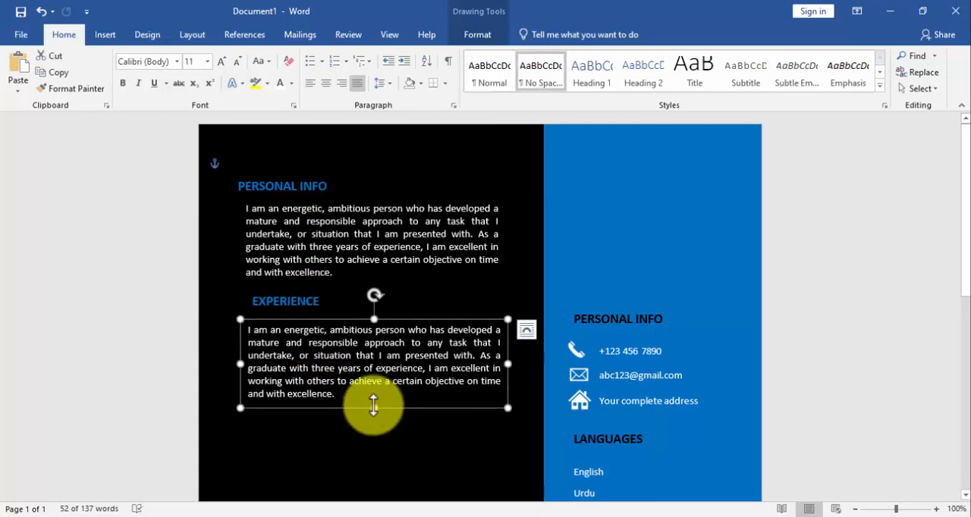
Extend the text box under EXPERIENCE downward and delete its duplicated profile paragraph
{"action": "left_click_drag", "start_coordinate": [373, 406], "coordinate": [375, 459]}
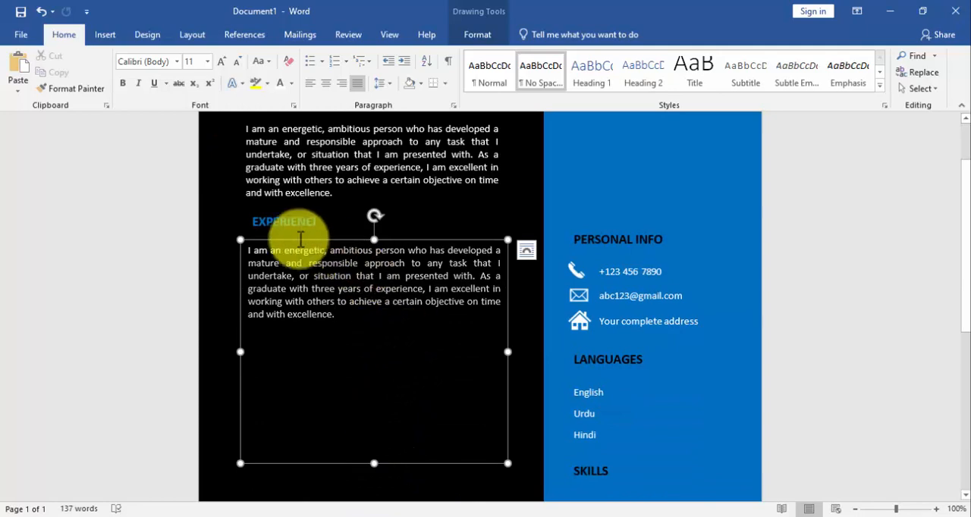
{"action": "triple_click", "coordinate": [237, 241]}
{"action": "key", "text": "BackSpace"}
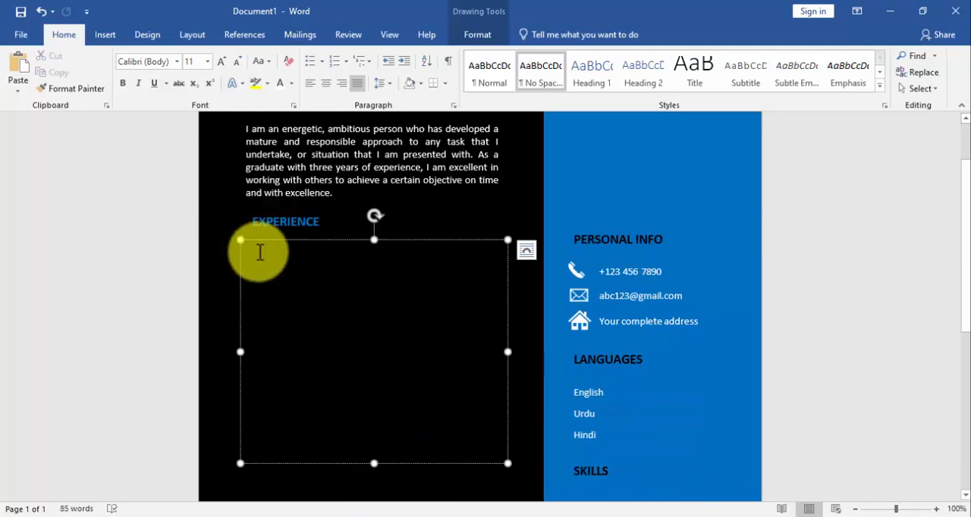
Copy the Keithston & Partners and Timmerman Industries job entries from the CV detail Notepad file and paste them into the emptied EXPERIENCE text box
{"action": "left_click", "coordinate": [480, 515]}
{"action": "left_click_drag", "start_coordinate": [153, 227], "coordinate": [439, 353]}
{"action": "right_click", "coordinate": [263, 255]}
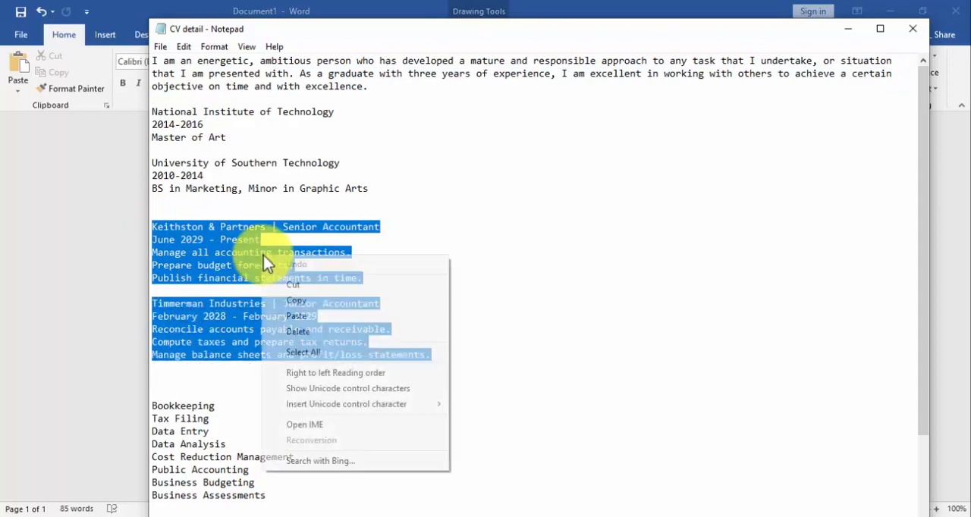
{"action": "left_click", "coordinate": [316, 301]}
{"action": "left_click", "coordinate": [362, 514]}
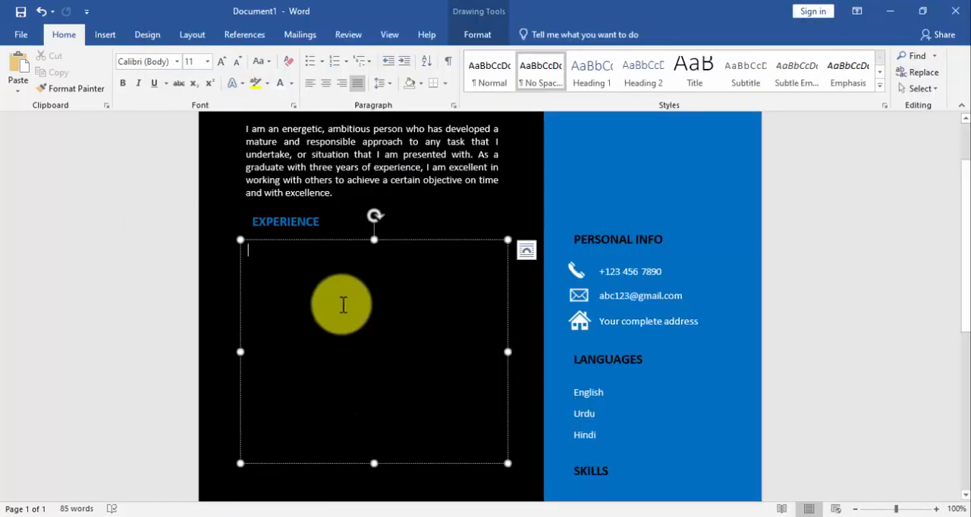
{"action": "key", "text": "ctrl+v"}
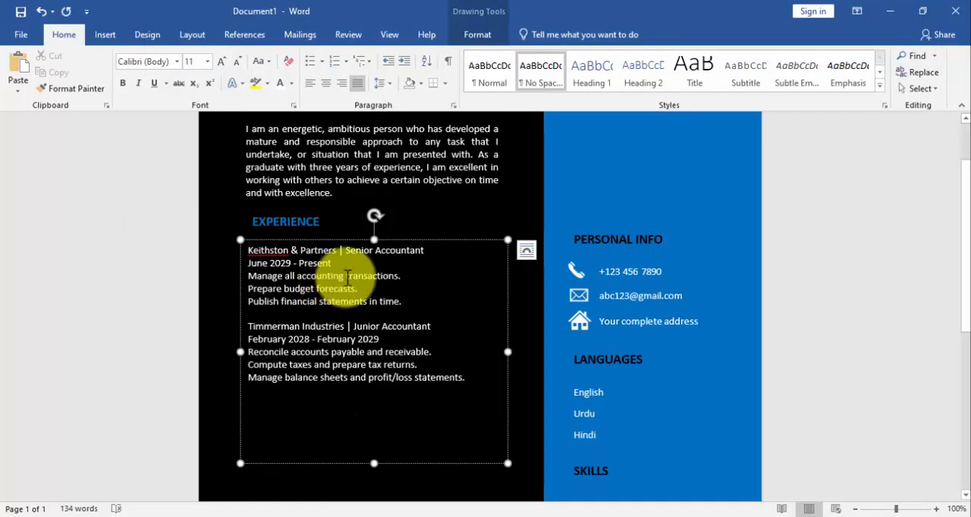
Add a blank line below "June 2029 – Present", italicize that date line and make the Keithston & Partners title line bold
{"action": "left_click", "coordinate": [347, 264]}
{"action": "key", "text": "Return"}
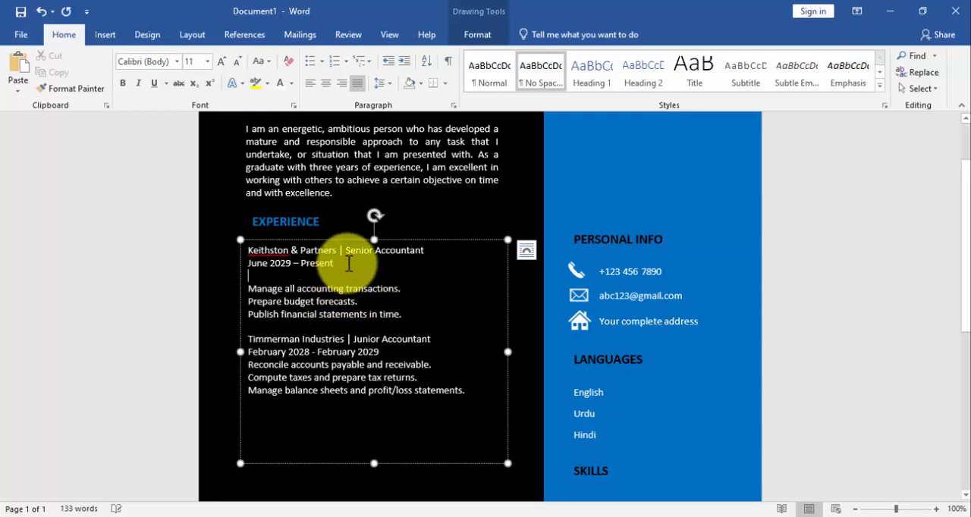
{"action": "left_click_drag", "start_coordinate": [348, 264], "coordinate": [240, 264]}
{"action": "left_click", "coordinate": [267, 240]}
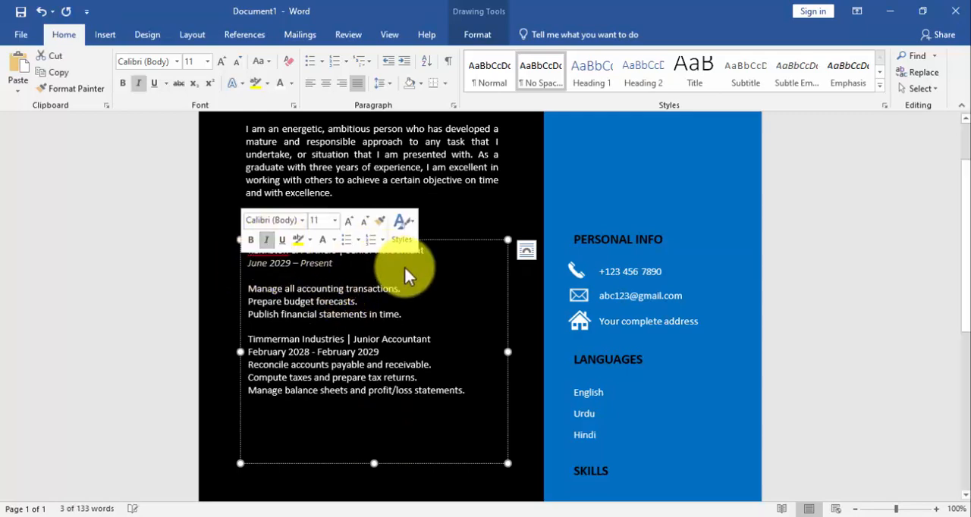
{"action": "left_click_drag", "start_coordinate": [433, 254], "coordinate": [264, 246]}
{"action": "left_click", "coordinate": [269, 229]}
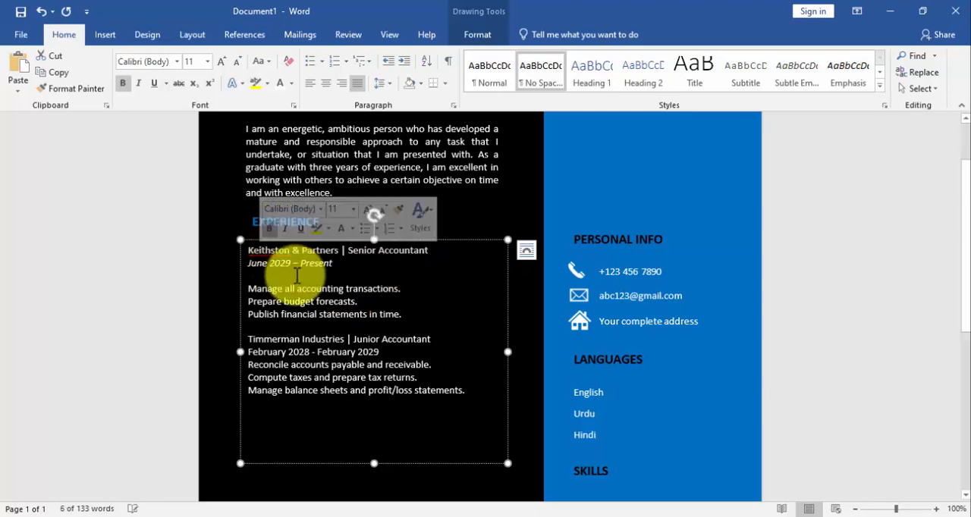
Format the three Keithston & Partners duty lines as a list with solid round bullets
{"action": "left_click", "coordinate": [307, 288]}
{"action": "left_click_drag", "start_coordinate": [248, 286], "coordinate": [406, 320]}
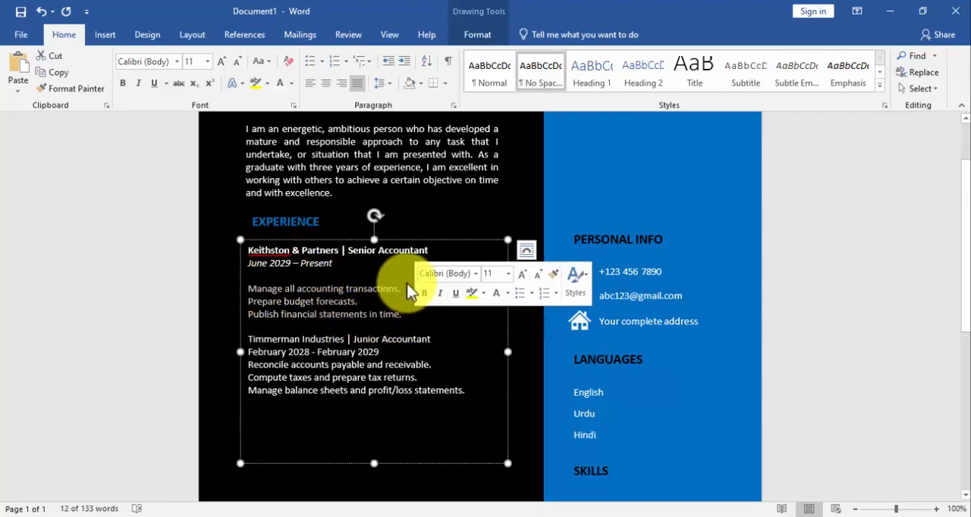
{"action": "left_click", "coordinate": [532, 294]}
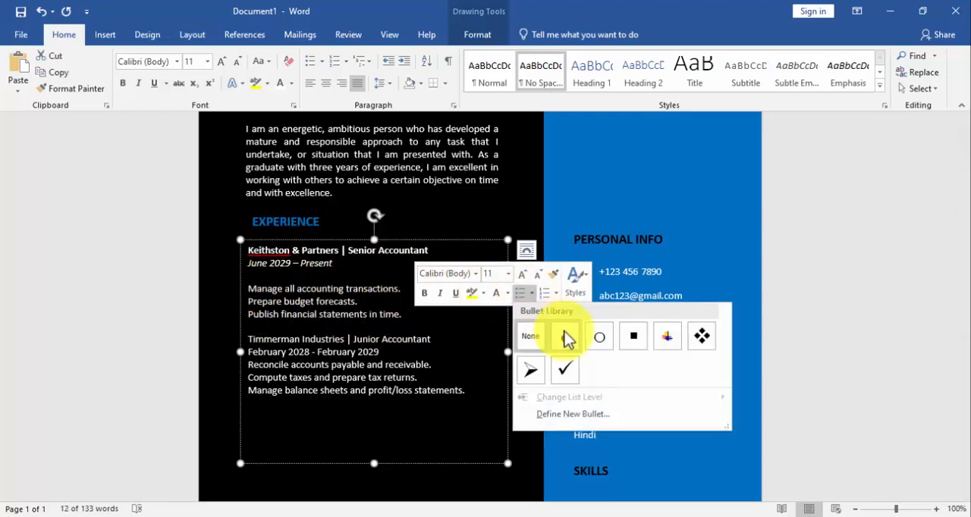
{"action": "left_click", "coordinate": [564, 331]}
Make the Timmerman Industries title line bold and italicize its date line
{"action": "left_click", "coordinate": [279, 329]}
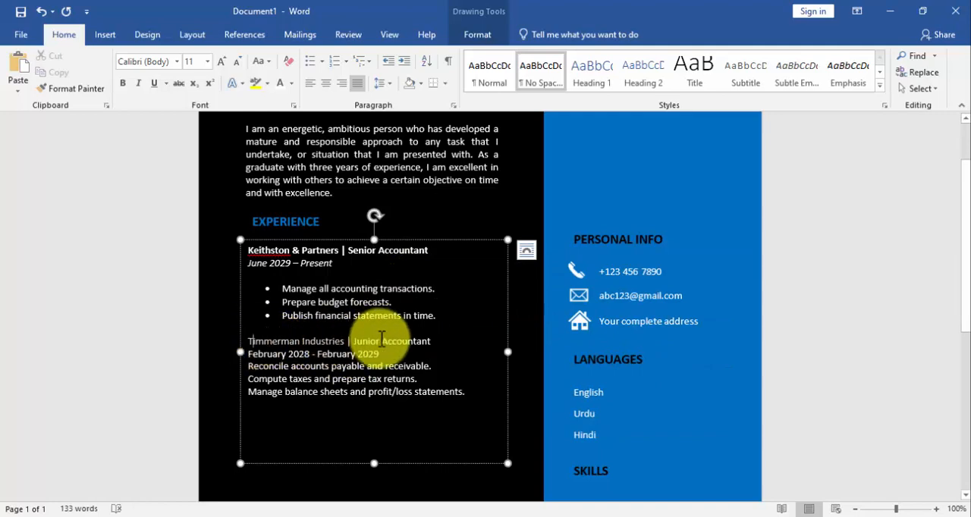
{"action": "left_click_drag", "start_coordinate": [418, 342], "coordinate": [245, 341]}
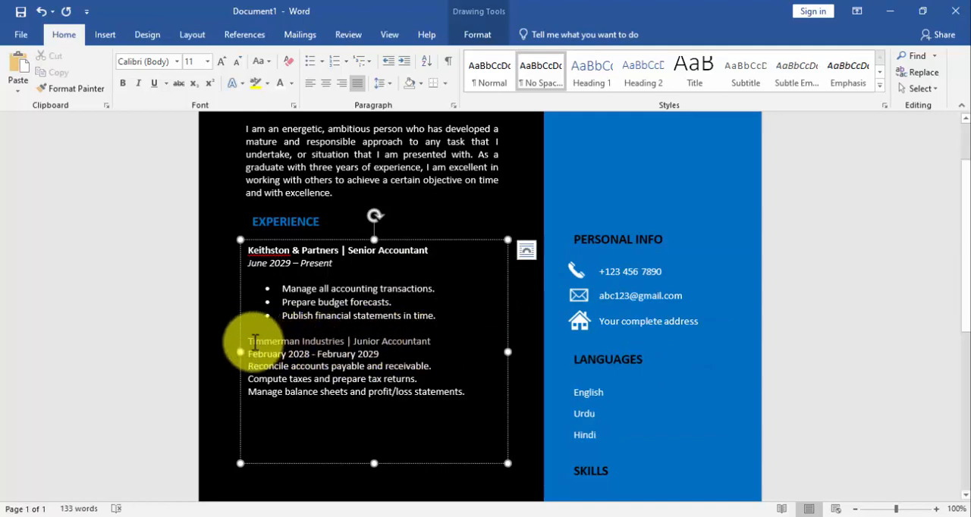
{"action": "left_click", "coordinate": [247, 318]}
{"action": "left_click_drag", "start_coordinate": [384, 354], "coordinate": [253, 353]}
{"action": "left_click", "coordinate": [277, 326]}
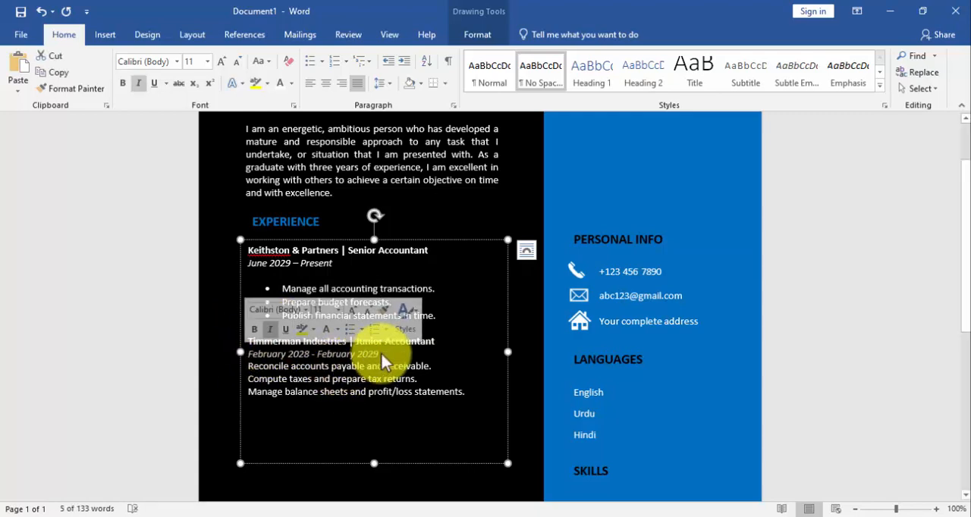
Add a blank line below the Timmerman Industries dates, bullet its three duty lines and shorten the text box slightly
{"action": "left_click", "coordinate": [397, 353]}
{"action": "key", "text": "Return"}
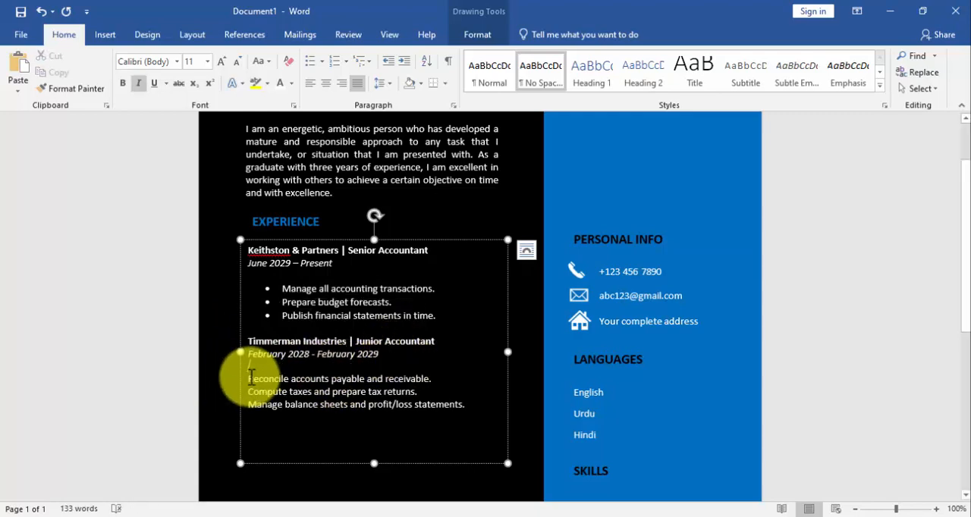
{"action": "left_click_drag", "start_coordinate": [244, 376], "coordinate": [459, 407]}
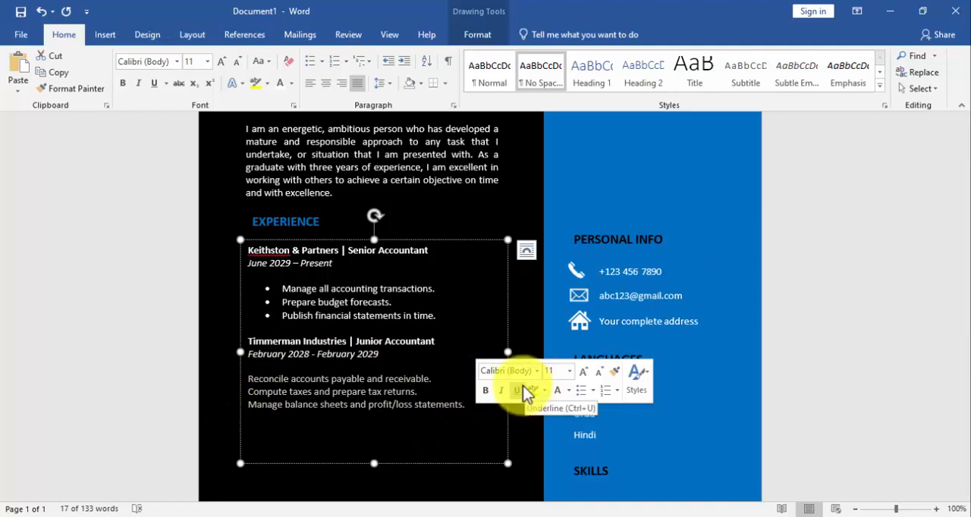
{"action": "left_click", "coordinate": [578, 390]}
{"action": "left_click_drag", "start_coordinate": [374, 461], "coordinate": [376, 442]}
Duplicate the EXPERIENCE heading and place the copy below the Timmerman Industries duties
{"action": "left_click", "coordinate": [290, 221]}
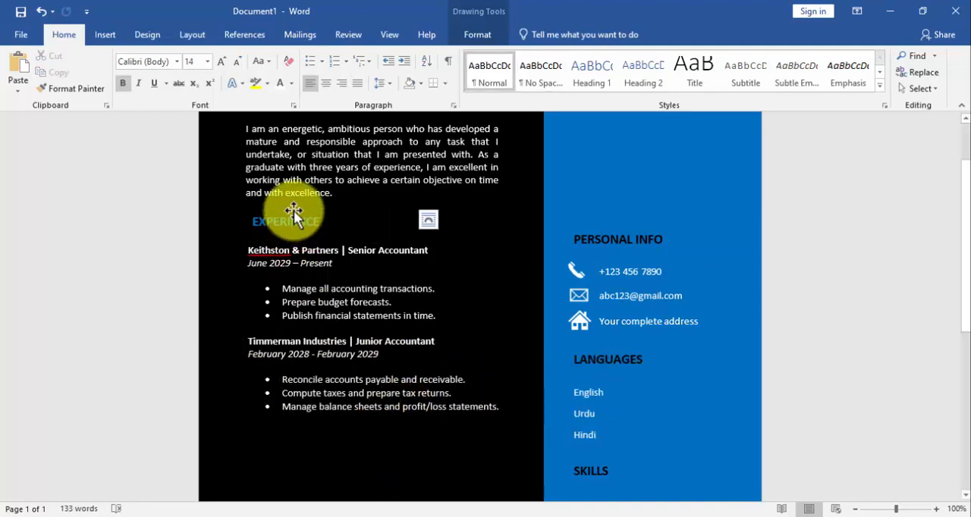
{"action": "left_click", "coordinate": [294, 210]}
{"action": "key", "text": "ctrl+c"}
{"action": "key", "text": "ctrl+v"}
{"action": "left_click_drag", "start_coordinate": [303, 218], "coordinate": [299, 425]}
Clear the copied heading below the job entries and start its new text with "EDU"
{"action": "scroll", "coordinate": [303, 417], "scroll_direction": "down", "scroll_amount": 6}
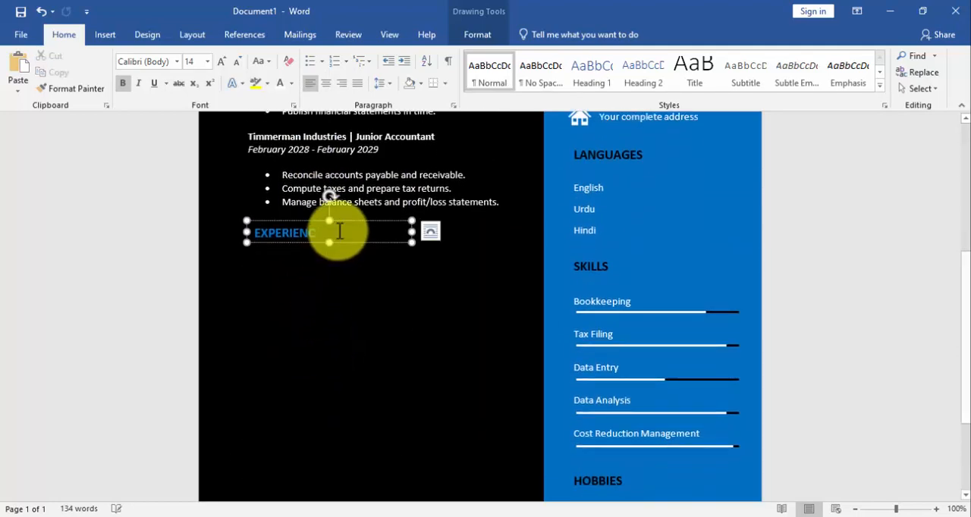
{"action": "key", "text": "BackSpace"}
{"action": "key", "text": "BackSpace"}
{"action": "key", "text": "BackSpace"}
{"action": "key", "text": "BackSpace"}
{"action": "key", "text": "BackSpace"}
{"action": "key", "text": "BackSpace"}
{"action": "key", "text": "BackSpace"}
{"action": "key", "text": "BackSpace"}
{"action": "key", "text": "BackSpace"}
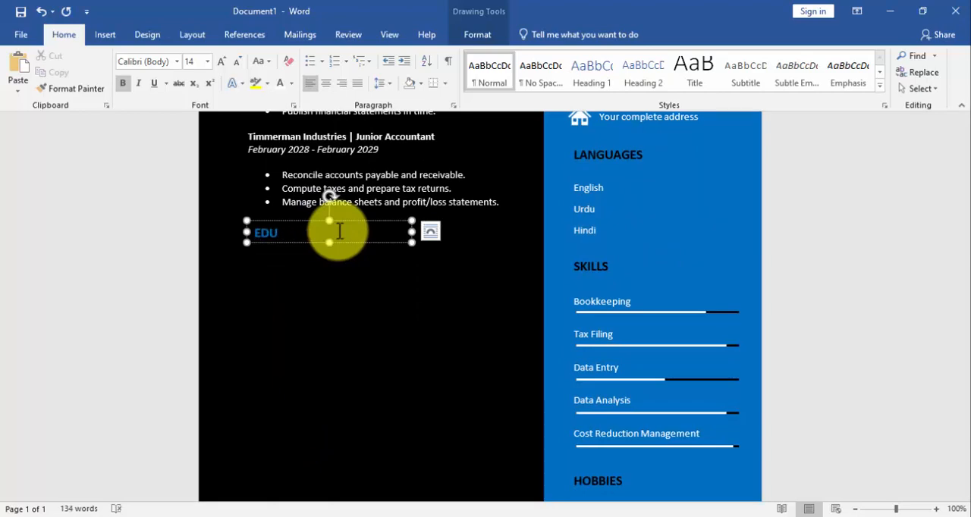
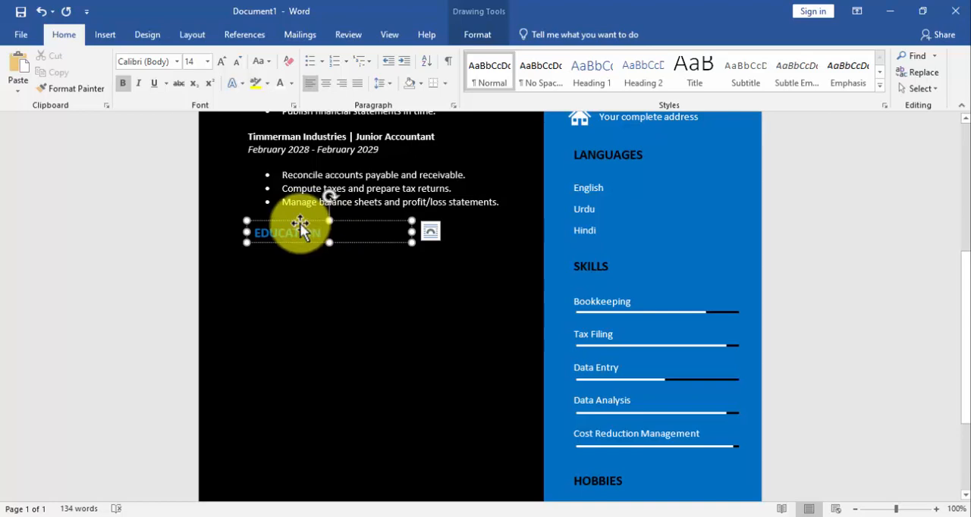
Duplicate the text box with the two job entries and place the copy below the EDUCATION heading
{"action": "scroll", "coordinate": [307, 220], "scroll_direction": "up", "scroll_amount": 3}
{"action": "left_click", "coordinate": [311, 220]}
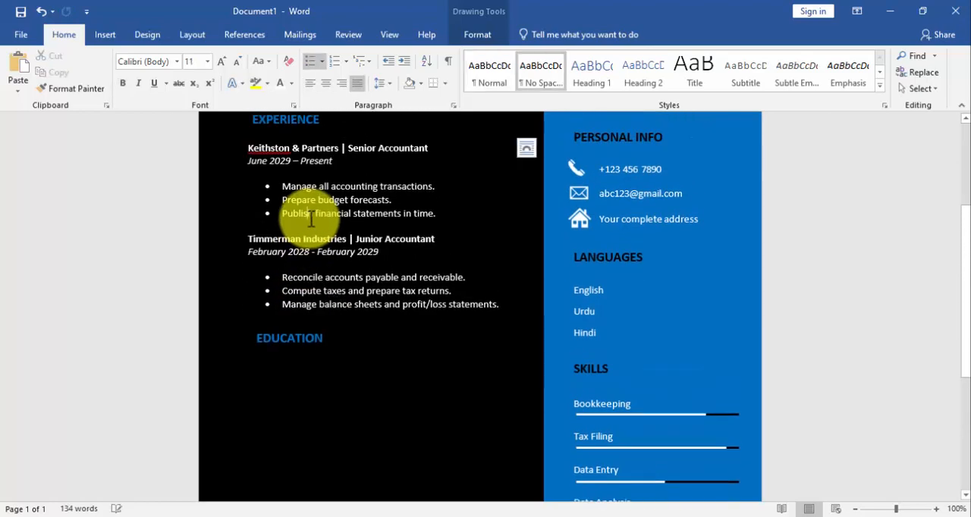
{"action": "key", "text": "ctrl+a"}
{"action": "left_click", "coordinate": [313, 218]}
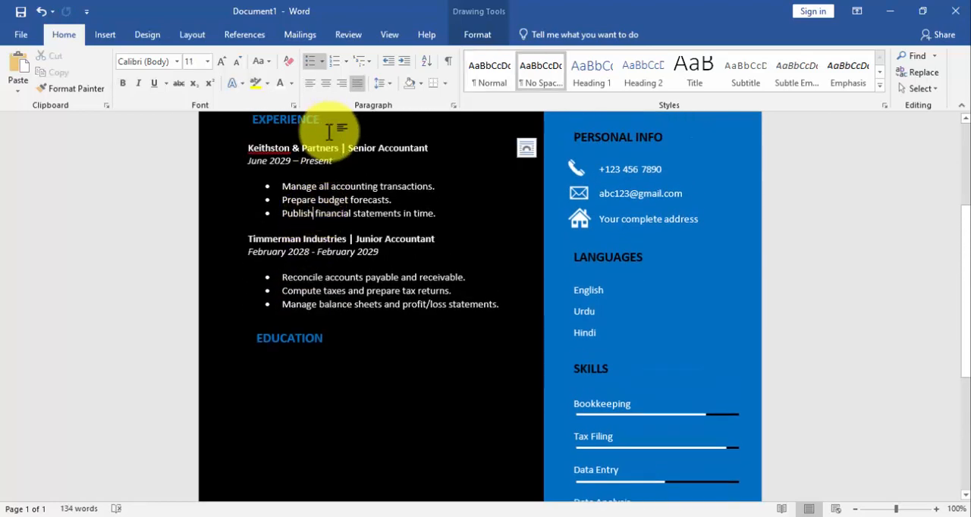
{"action": "key", "text": "ctrl+Home"}
{"action": "left_click", "coordinate": [390, 277]}
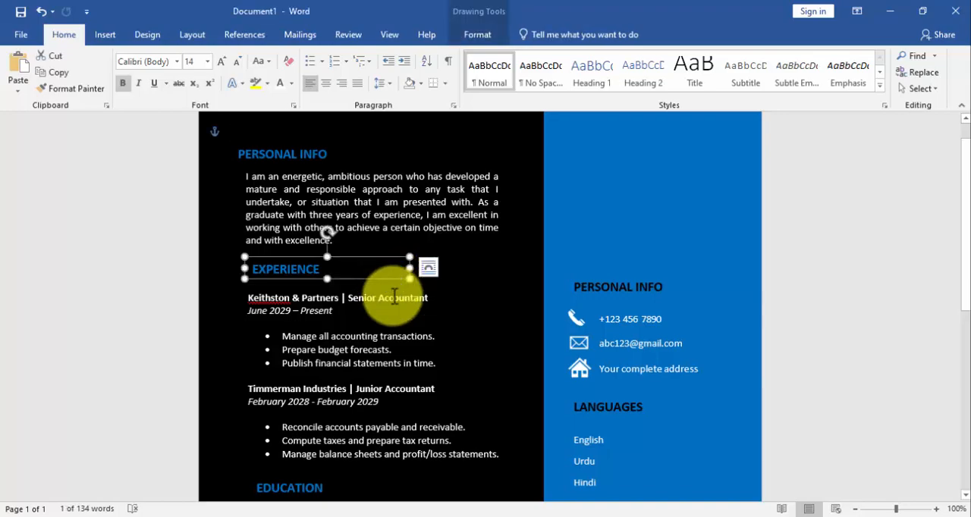
{"action": "left_click", "coordinate": [442, 287]}
{"action": "key", "text": "ctrl+c"}
{"action": "key", "text": "ctrl+v"}
{"action": "left_click_drag", "start_coordinate": [444, 299], "coordinate": [437, 392]}
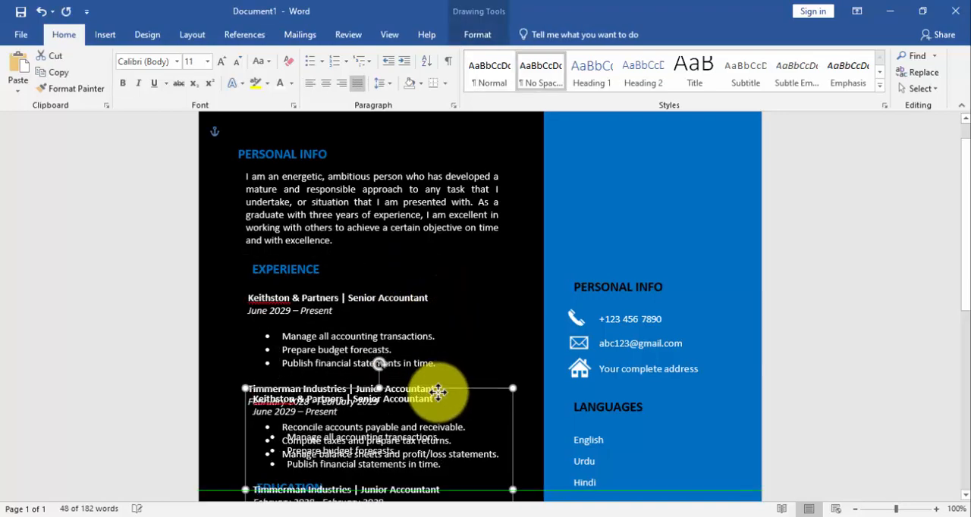
{"action": "scroll", "coordinate": [429, 303], "scroll_direction": "down", "scroll_amount": 8}
{"action": "scroll", "coordinate": [424, 250], "scroll_direction": "up", "scroll_amount": 3}
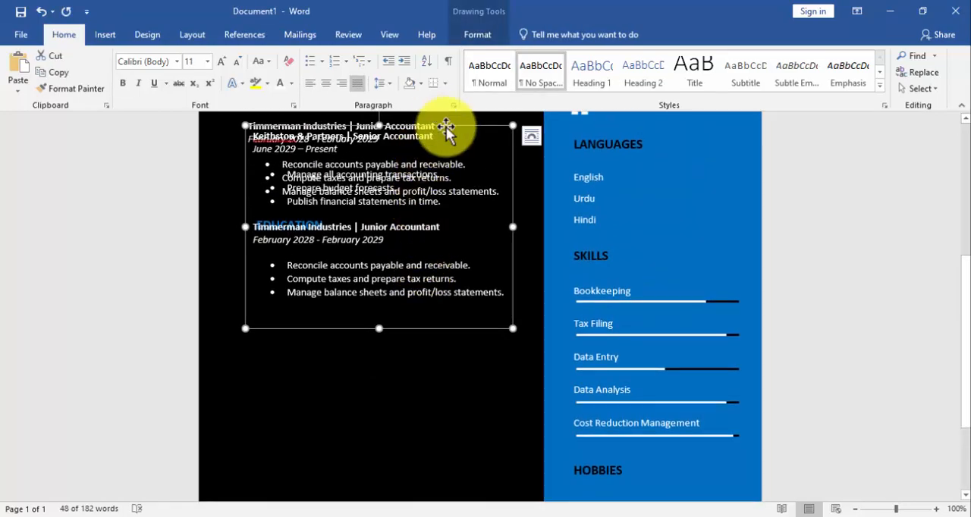
{"action": "left_click_drag", "start_coordinate": [445, 129], "coordinate": [444, 244]}
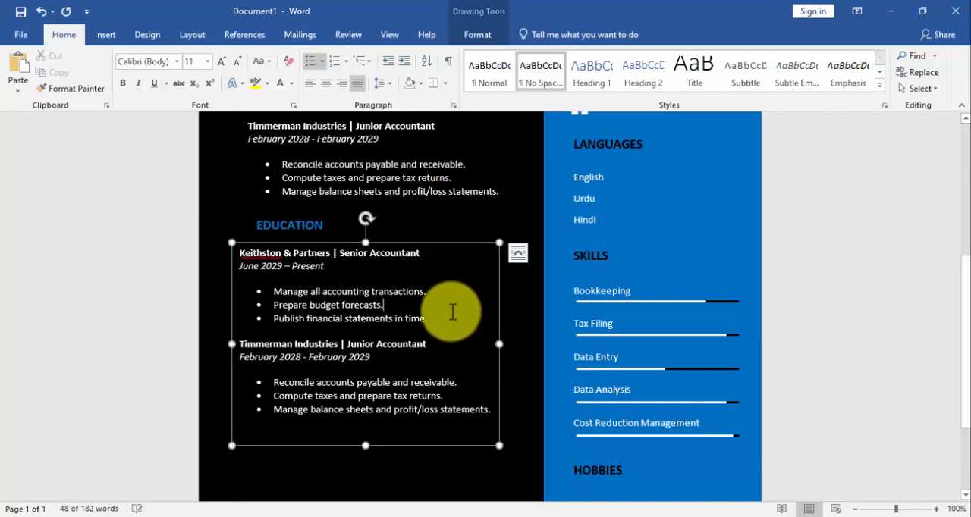
Replace the copied job text below EDUCATION with the two school entries copied from the CV detail file in Notepad
{"action": "key", "text": "Delete"}
{"action": "left_click", "coordinate": [444, 507]}
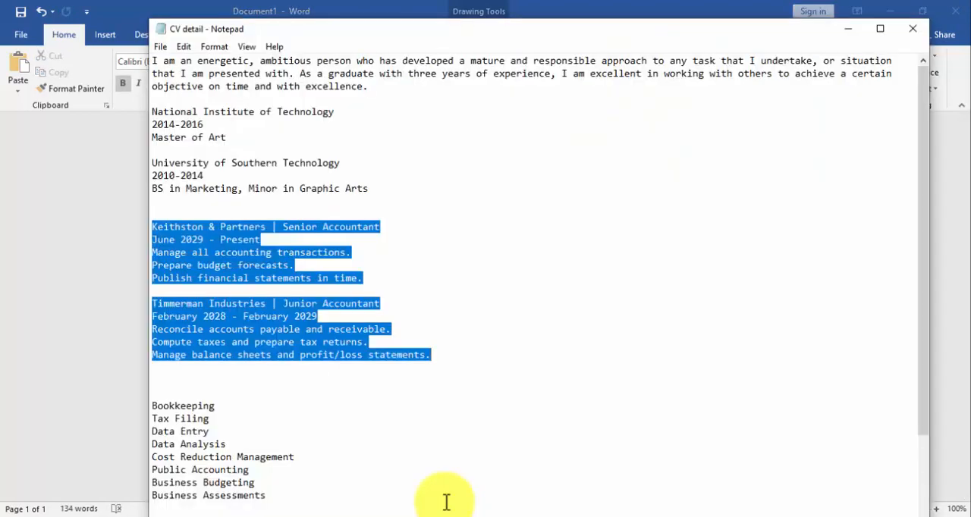
{"action": "left_click_drag", "start_coordinate": [153, 112], "coordinate": [357, 188]}
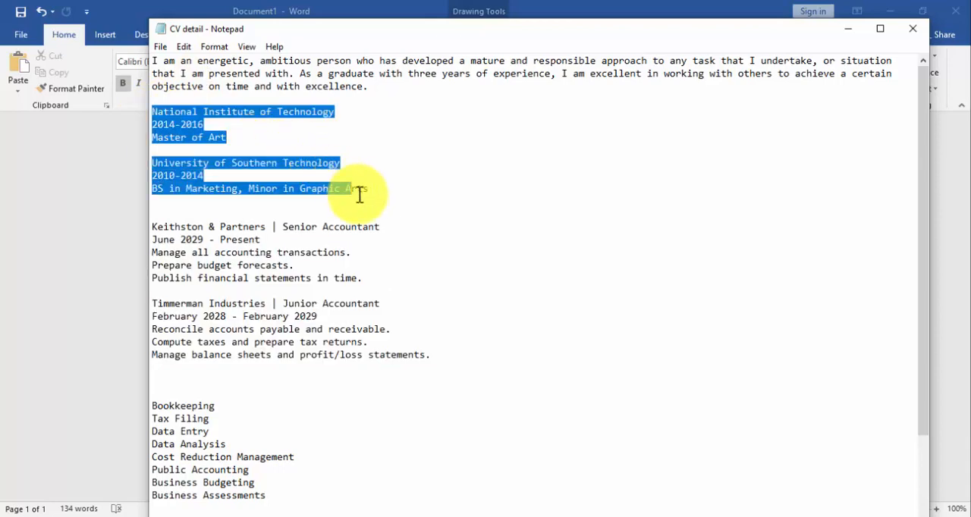
{"action": "right_click", "coordinate": [197, 130]}
{"action": "left_click", "coordinate": [255, 172]}
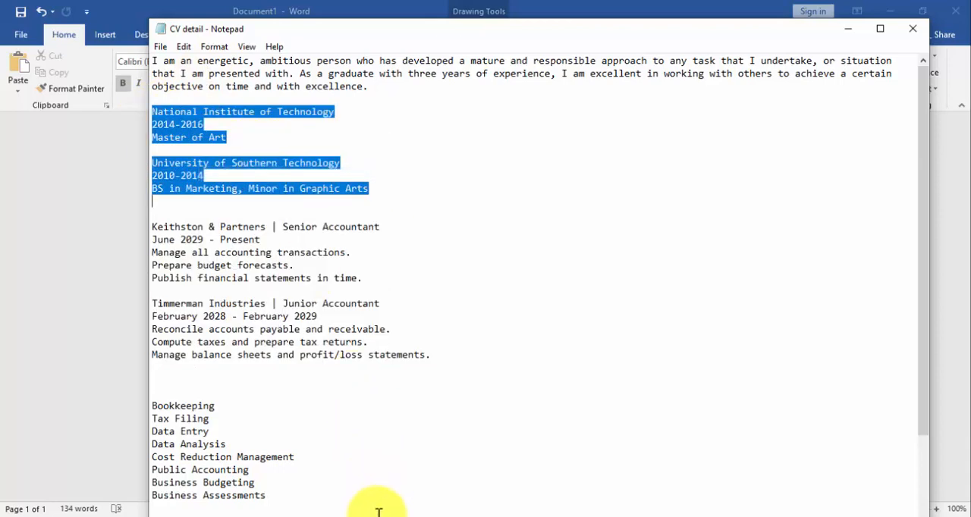
{"action": "left_click", "coordinate": [379, 508]}
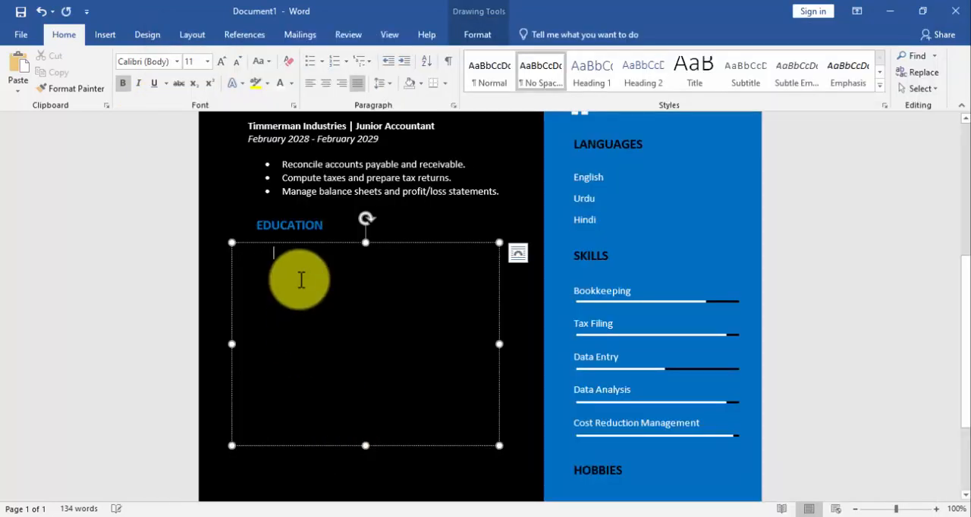
{"action": "key", "text": "ctrl+v"}
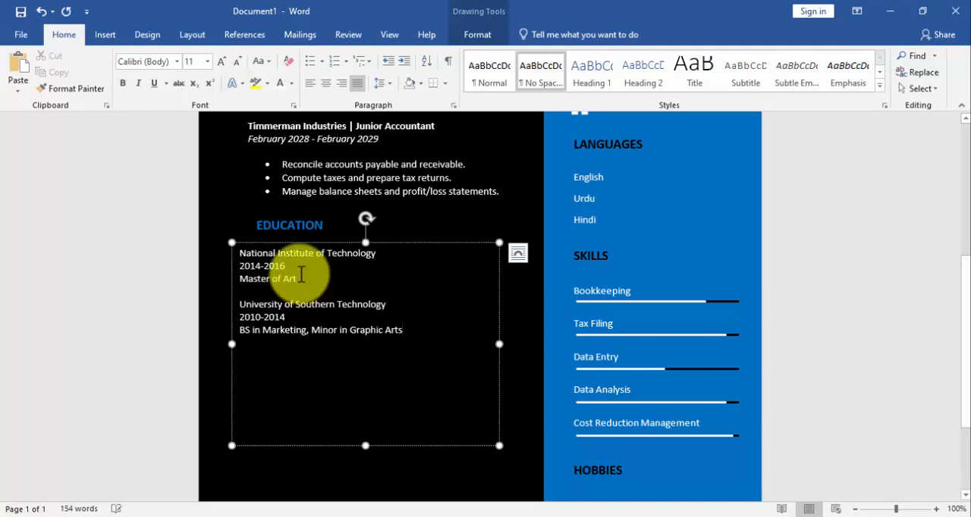
Make the National Institute of Technology line bold and italicize its 2014-2016 line
{"action": "double_click", "coordinate": [267, 256]}
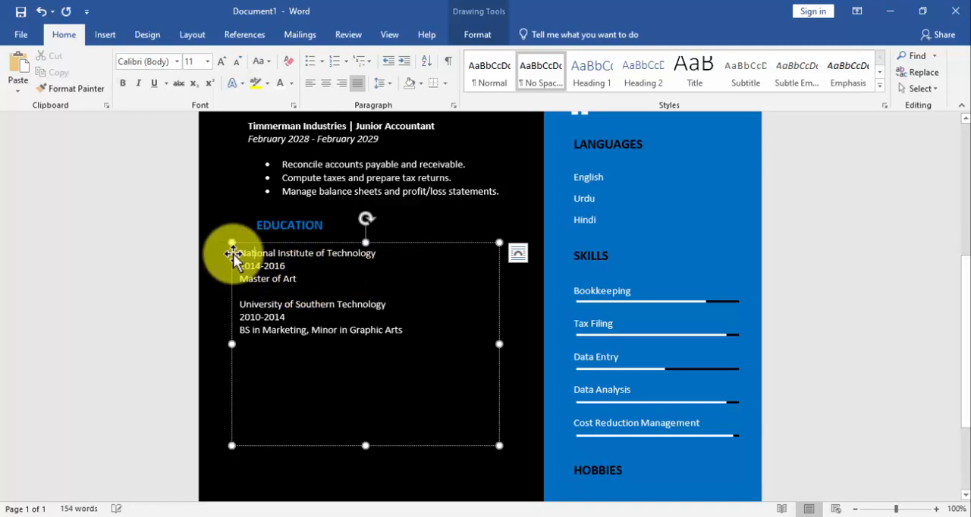
{"action": "left_click", "coordinate": [252, 253]}
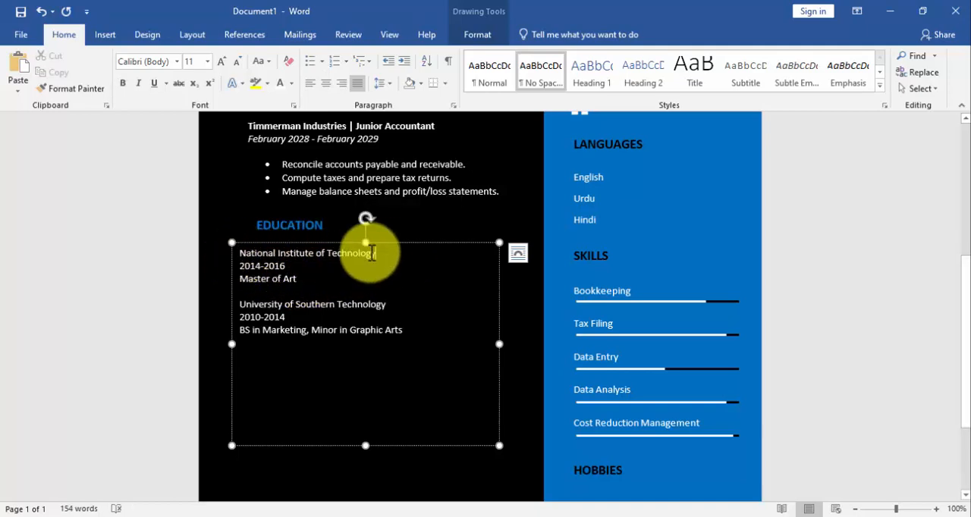
{"action": "left_click_drag", "start_coordinate": [385, 253], "coordinate": [236, 265]}
{"action": "left_click", "coordinate": [260, 240]}
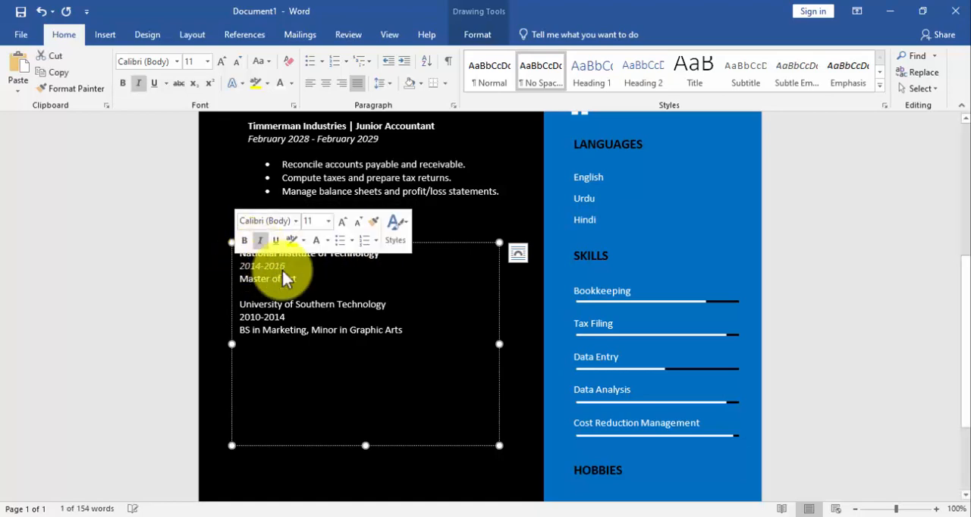
Bold the University of Southern Technology line, italicize its 2010-2014 line and shorten the education text box to its text
{"action": "left_click", "coordinate": [306, 291]}
{"action": "left_click_drag", "start_coordinate": [388, 305], "coordinate": [236, 317]}
{"action": "left_click", "coordinate": [256, 291]}
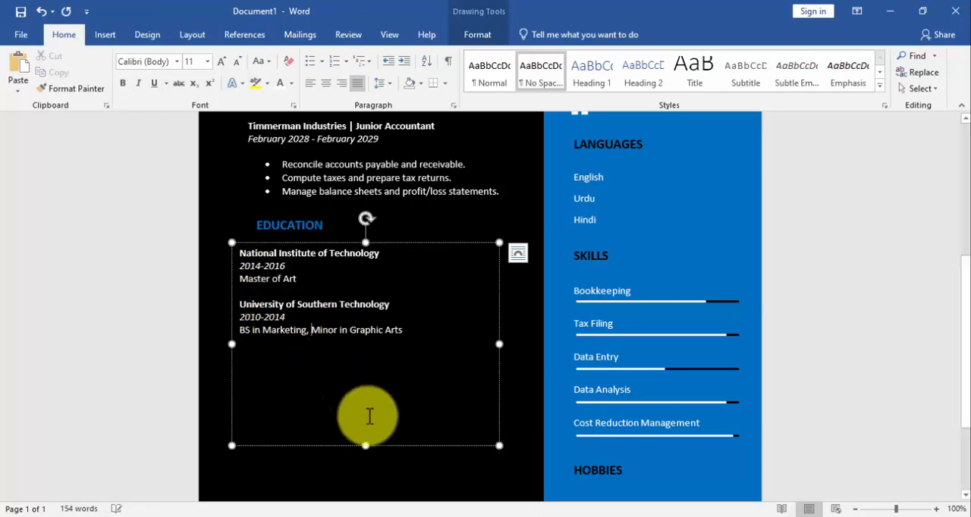
{"action": "left_click_drag", "start_coordinate": [371, 450], "coordinate": [372, 359]}
Left-align all the headings and text boxes of the black area, from PERSONAL INFO down to the education entries
{"action": "scroll", "coordinate": [373, 357], "scroll_direction": "up", "scroll_amount": 3}
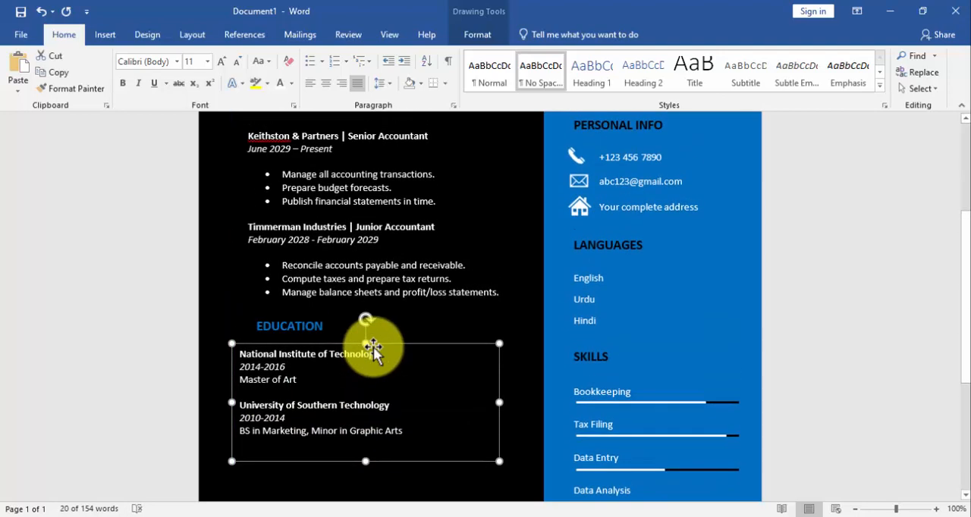
{"action": "left_click", "coordinate": [288, 325], "text": "shift"}
{"action": "left_click", "coordinate": [320, 243], "text": "shift"}
{"action": "scroll", "coordinate": [320, 242], "scroll_direction": "up", "scroll_amount": 4}
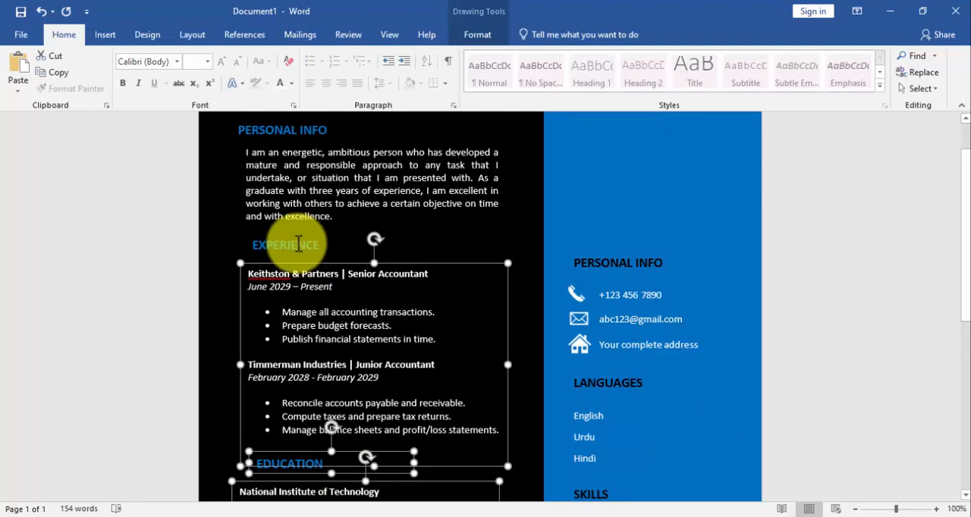
{"action": "left_click", "coordinate": [295, 244], "text": "shift"}
{"action": "left_click", "coordinate": [291, 186], "text": "shift"}
{"action": "left_click", "coordinate": [301, 134], "text": "shift"}
{"action": "left_click", "coordinate": [477, 34]}
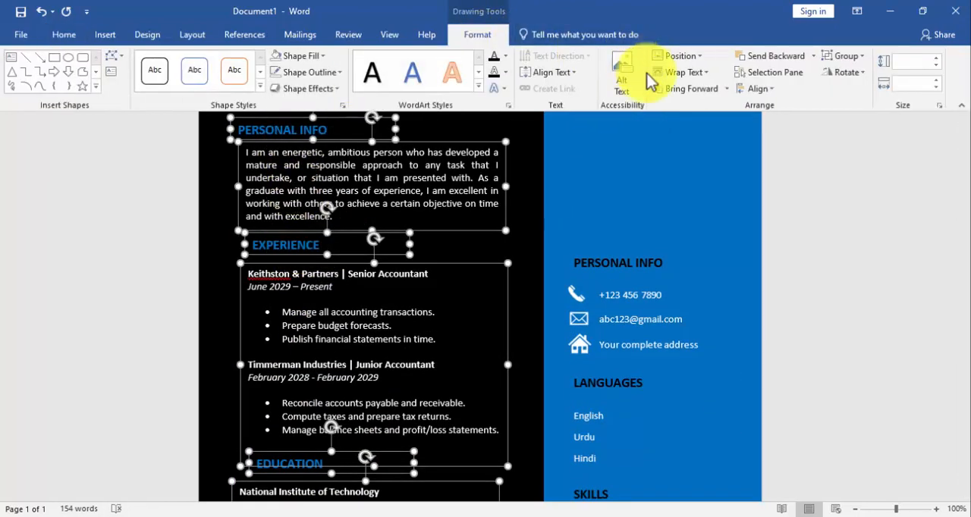
{"action": "left_click", "coordinate": [753, 88]}
{"action": "left_click", "coordinate": [766, 99]}
{"action": "scroll", "coordinate": [477, 220], "scroll_direction": "down", "scroll_amount": 8}
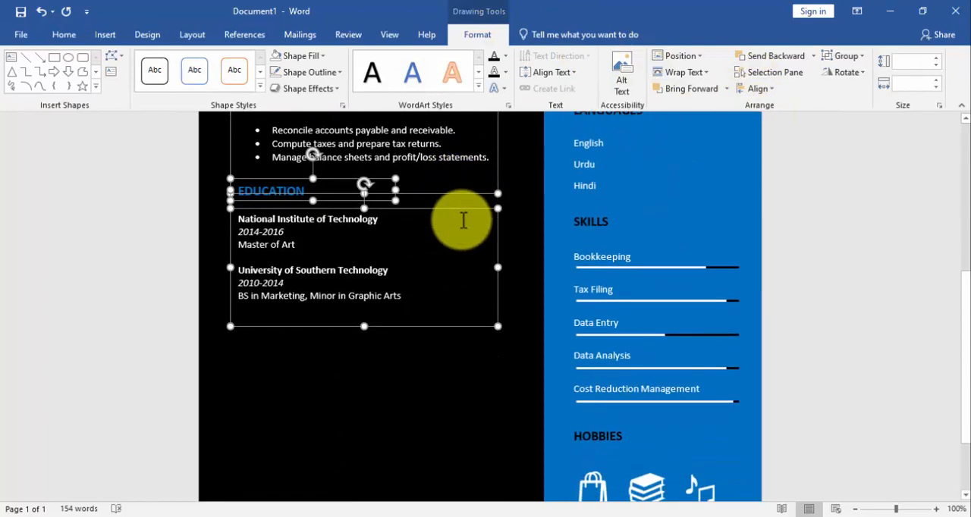
Duplicate the EDUCATION heading, place the copy below the education entries and change its text to STRENGTH
{"action": "left_click", "coordinate": [368, 212]}
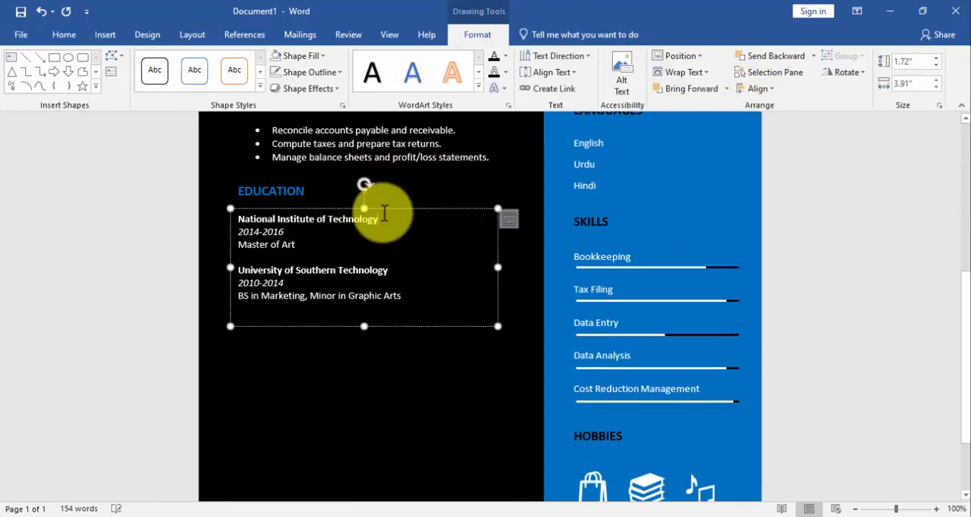
{"action": "left_click", "coordinate": [286, 186]}
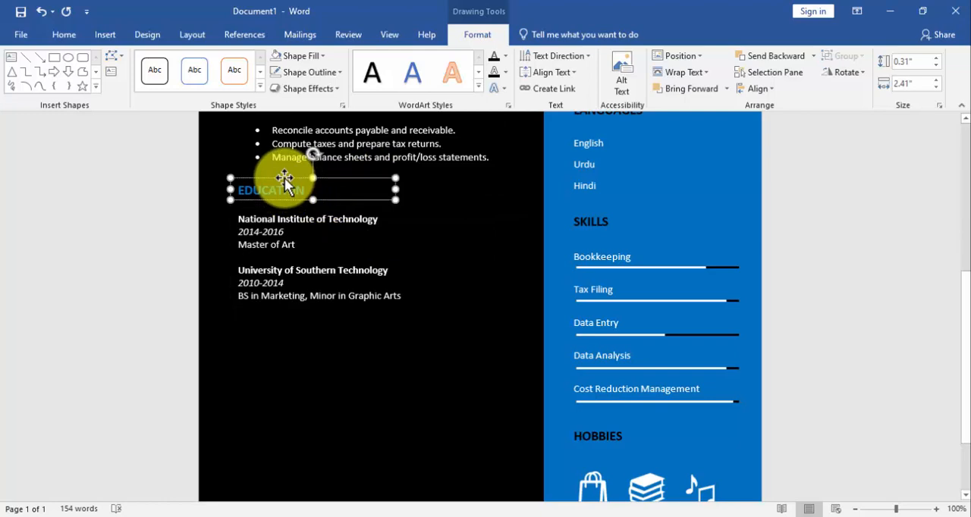
{"action": "key", "text": "ctrl+d"}
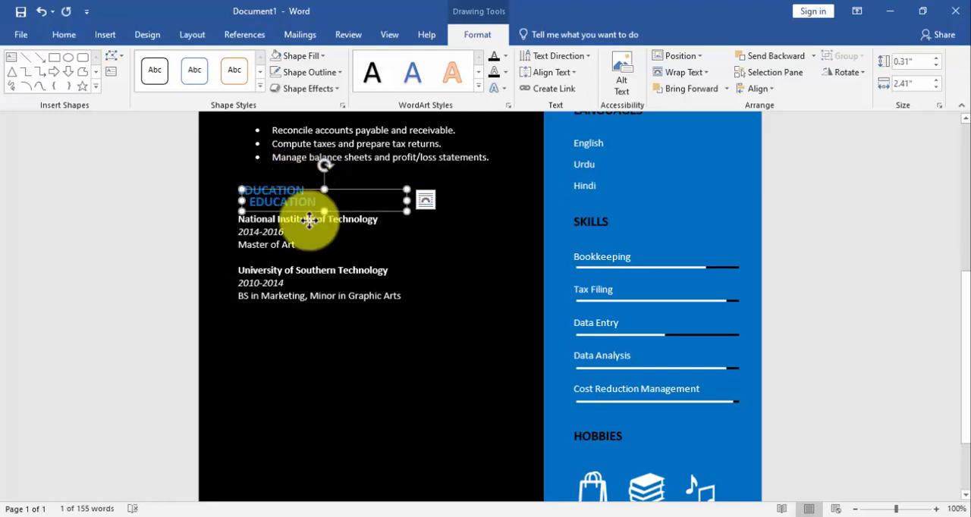
{"action": "left_click_drag", "start_coordinate": [309, 220], "coordinate": [290, 212]}
{"action": "left_click", "coordinate": [328, 225]}
{"action": "key", "text": "BackSpace"}
{"action": "key", "text": "BackSpace"}
{"action": "key", "text": "BackSpace"}
{"action": "key", "text": "BackSpace"}
{"action": "key", "text": "BackSpace"}
{"action": "key", "text": "BackSpace"}
{"action": "key", "text": "BackSpace"}
{"action": "key", "text": "BackSpace"}
{"action": "key", "text": "BackSpace"}
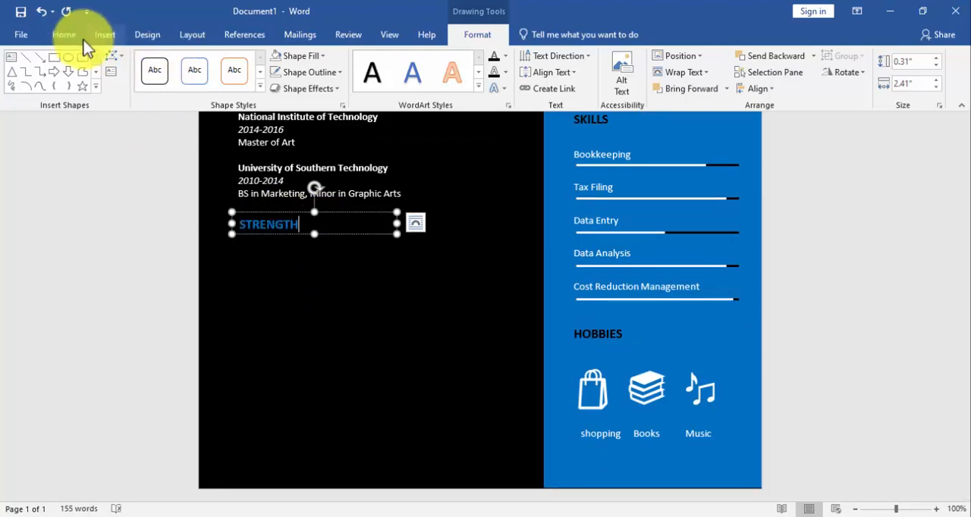
Draw a text box about 1.15" wide and 0.31" high below the STRENGTH heading and enter "Responsible" in it
{"action": "left_click", "coordinate": [105, 35]}
{"action": "left_click", "coordinate": [135, 88]}
{"action": "left_click", "coordinate": [122, 120]}
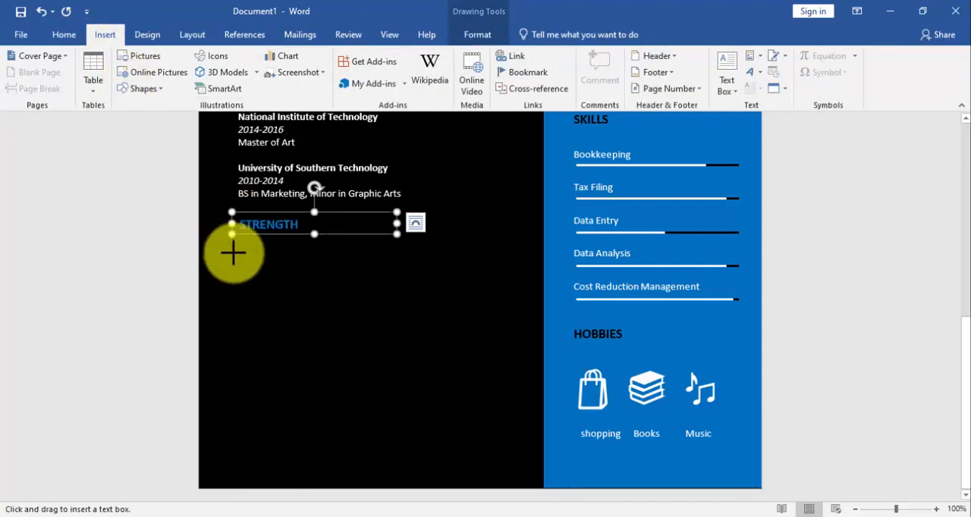
{"action": "mouse_move", "coordinate": [232, 251]}
{"action": "left_mouse_down"}
{"action": "mouse_move", "coordinate": [298, 280]}
{"action": "mouse_move", "coordinate": [266, 274]}
{"action": "mouse_move", "coordinate": [314, 265]}
{"action": "left_mouse_up"}
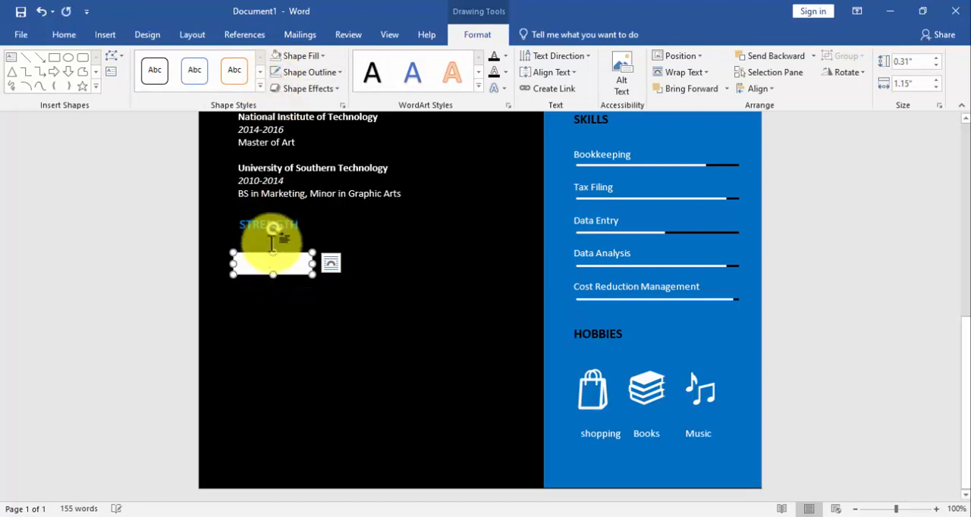
{"action": "left_click", "coordinate": [271, 262]}
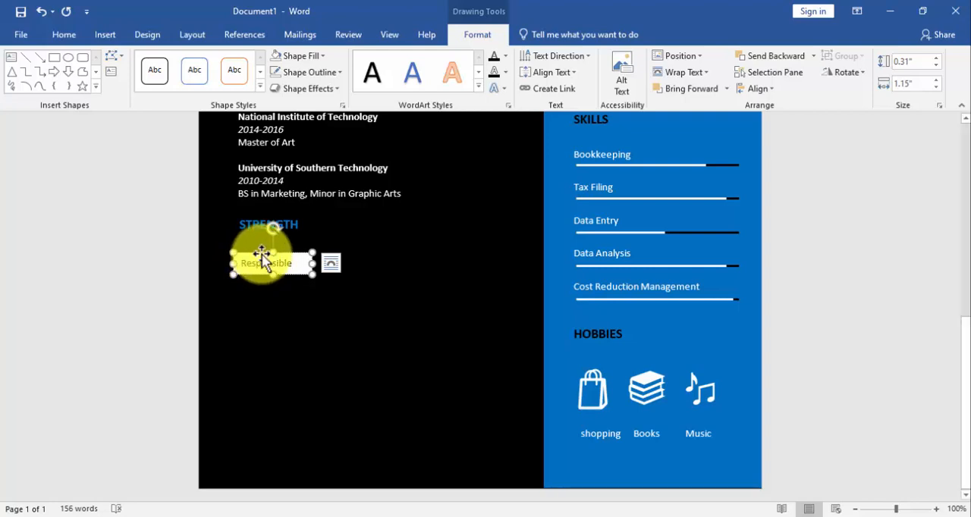
Duplicate the Responsible box four times and arrange the boxes below STRENGTH in a row of three and a row of two
{"action": "left_click_drag", "start_coordinate": [267, 261], "coordinate": [445, 256]}
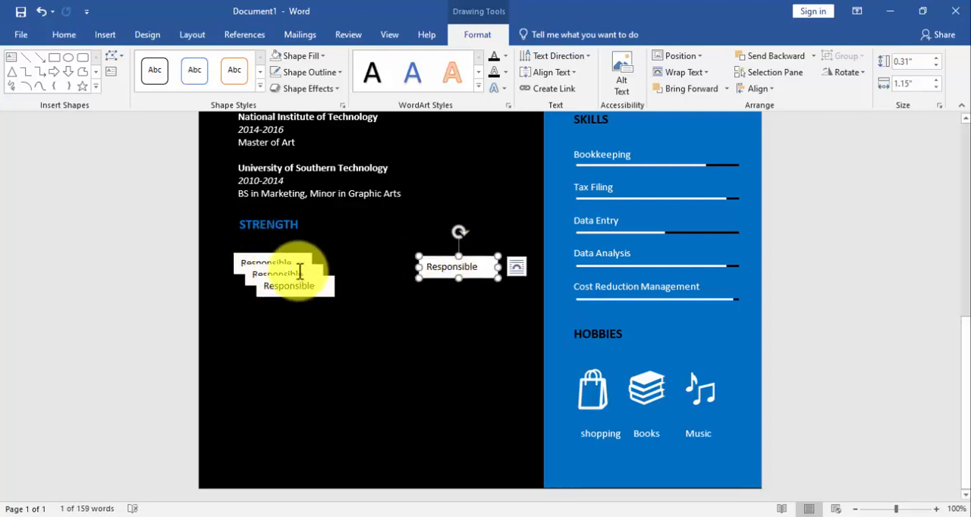
{"action": "left_click_drag", "start_coordinate": [297, 269], "coordinate": [372, 259]}
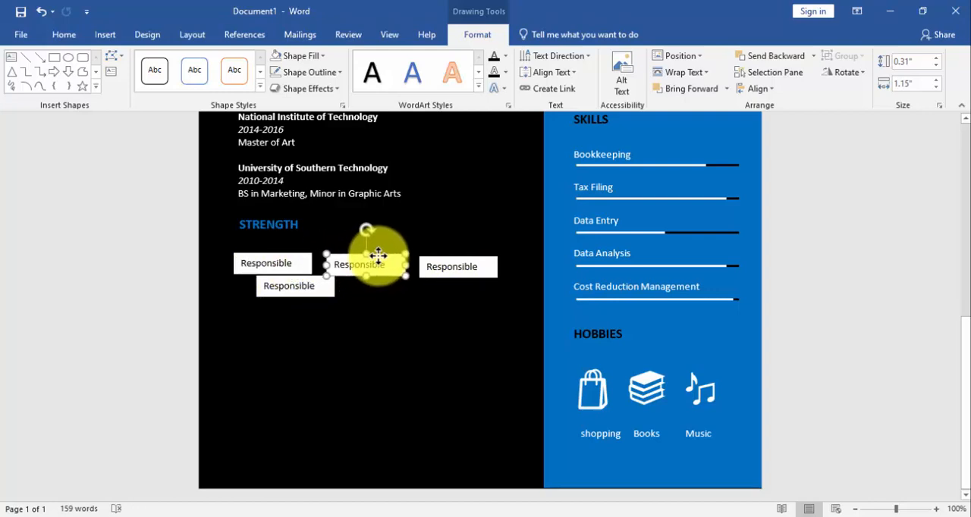
{"action": "left_click_drag", "start_coordinate": [290, 278], "coordinate": [280, 291]}
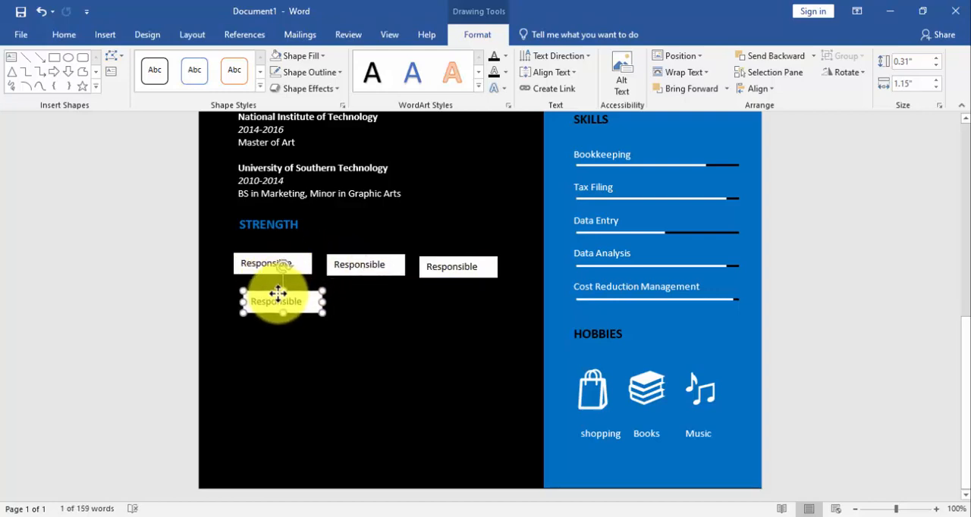
{"action": "key", "text": "ctrl+z"}
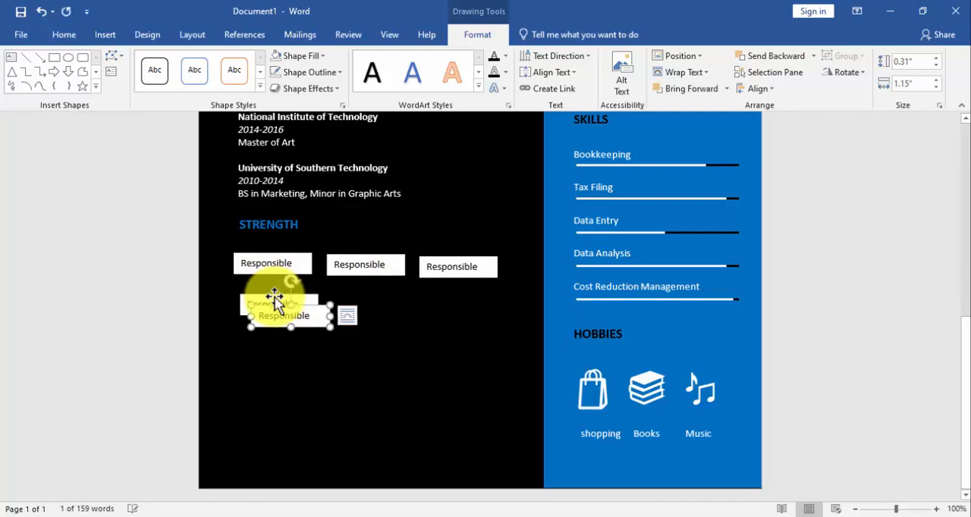
{"action": "left_click_drag", "start_coordinate": [282, 311], "coordinate": [372, 297]}
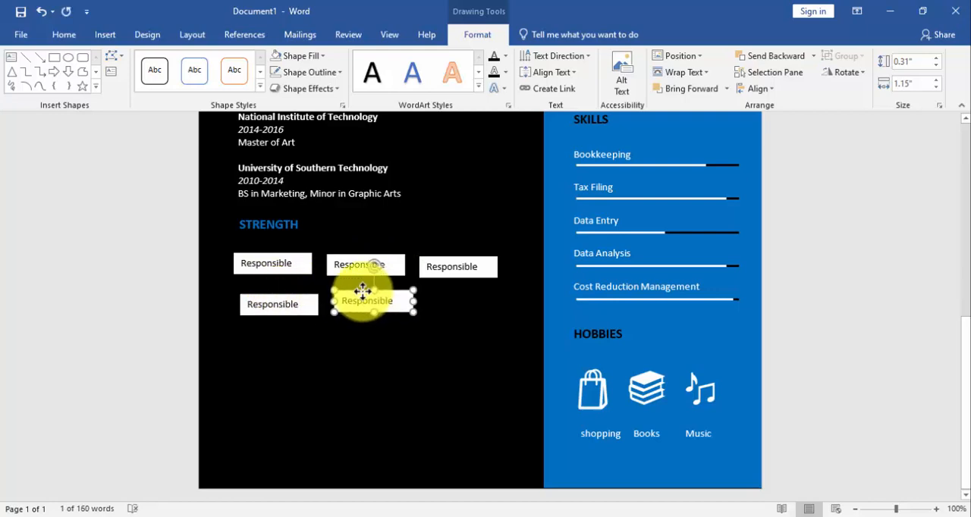
Try to left-align the STRENGTH heading with the first upper box and both lower Responsible boxes
{"action": "left_click", "coordinate": [276, 224], "text": "shift"}
{"action": "left_click", "coordinate": [269, 258], "text": "shift"}
{"action": "left_click", "coordinate": [284, 300], "text": "shift"}
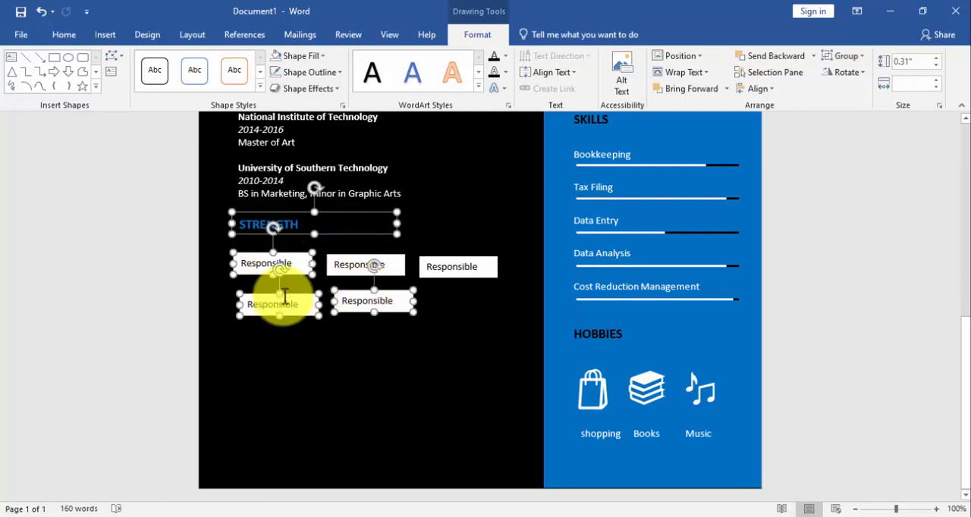
{"action": "left_click", "coordinate": [745, 85]}
{"action": "left_click", "coordinate": [759, 103]}
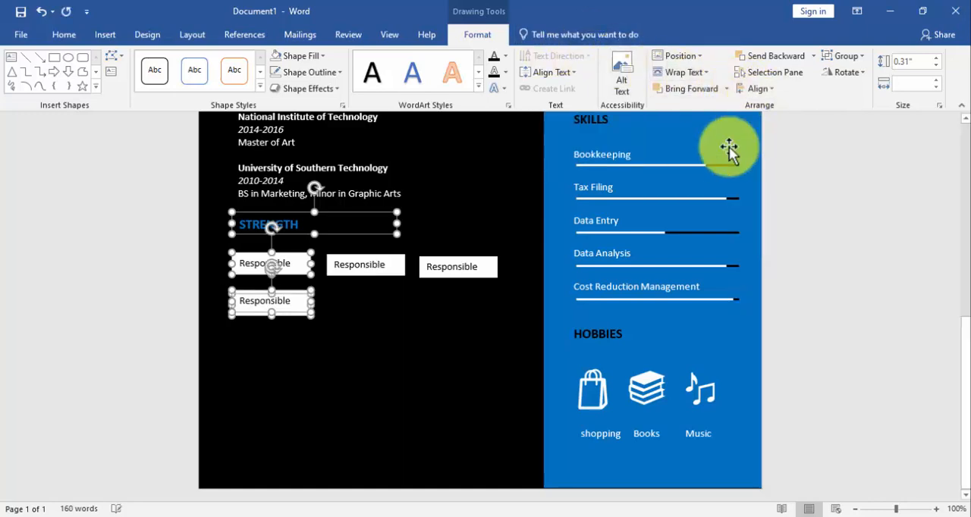
{"action": "left_click", "coordinate": [370, 262]}
{"action": "key", "text": "ctrl+z"}
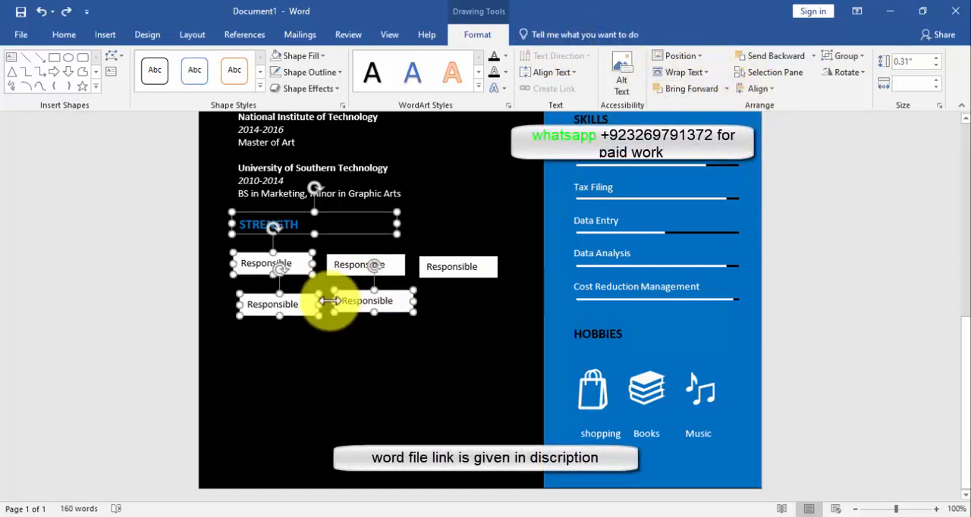
Left-align the STRENGTH heading with the first Responsible boxes of the upper and lower rows
{"action": "left_click", "coordinate": [367, 302], "text": "shift"}
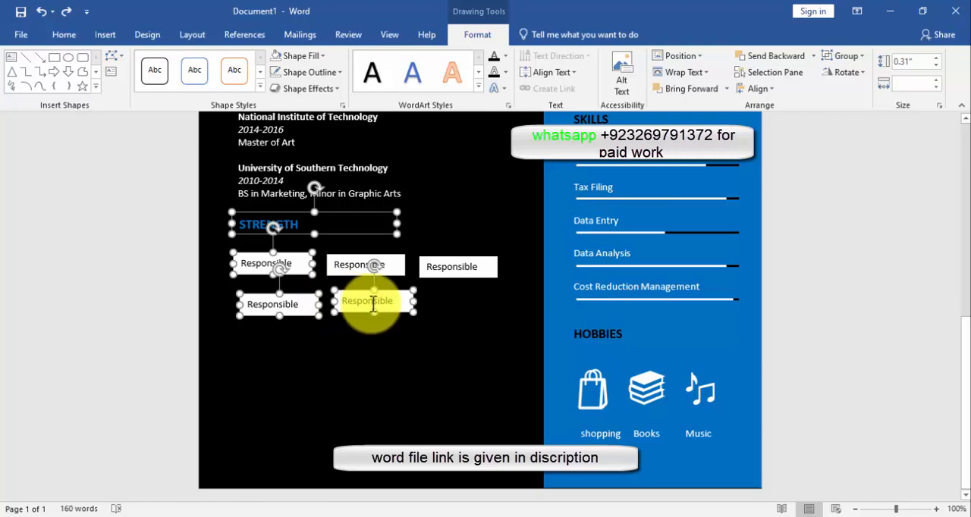
{"action": "left_click", "coordinate": [762, 105]}
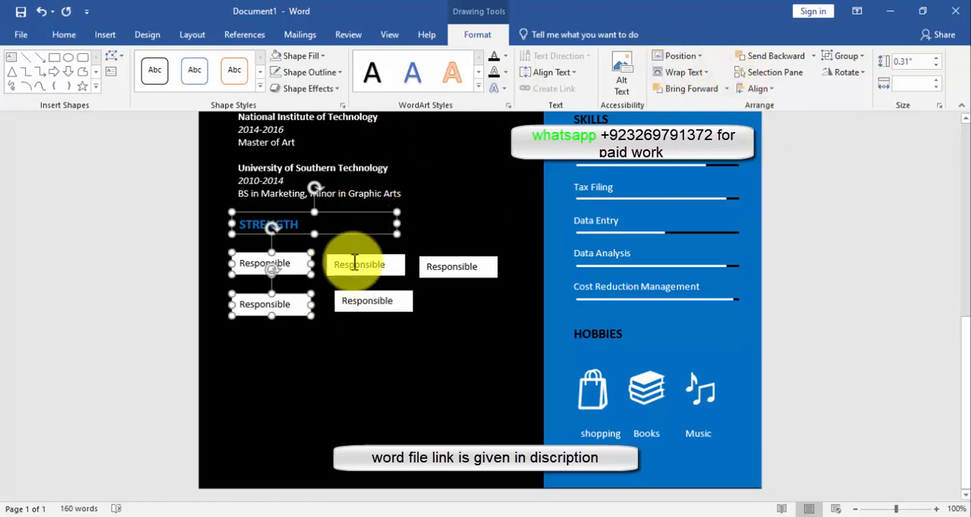
Distribute the three upper Responsible boxes horizontally and align their tops
{"action": "left_click", "coordinate": [354, 264]}
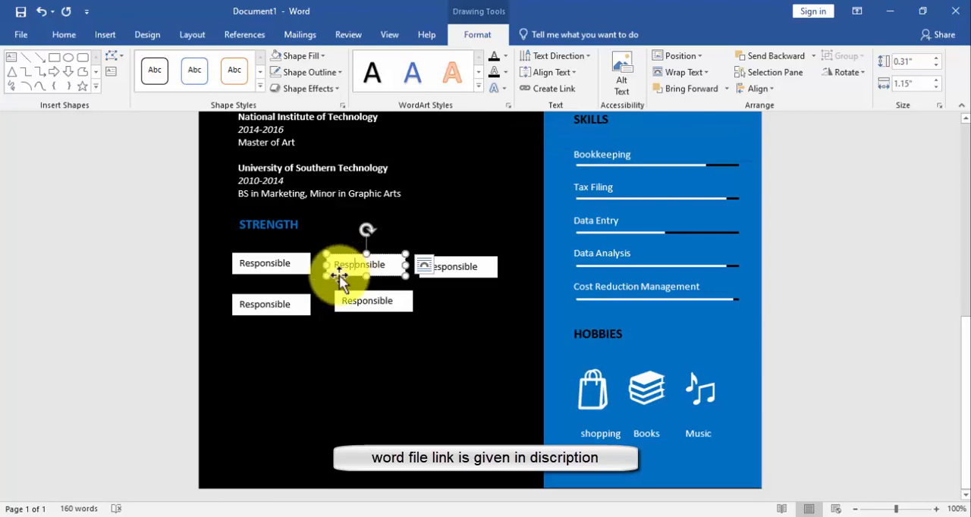
{"action": "left_click", "coordinate": [282, 265], "text": "shift"}
{"action": "left_click", "coordinate": [455, 266], "text": "shift"}
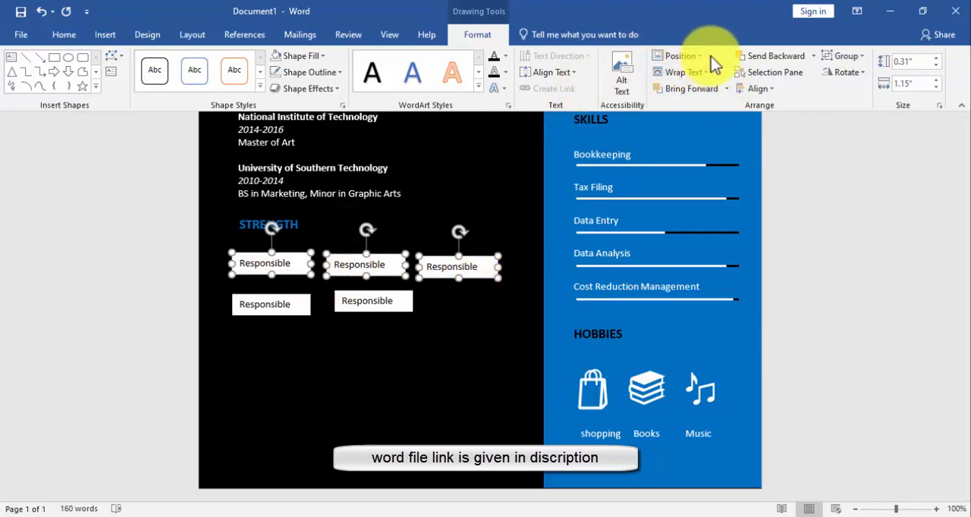
{"action": "left_click", "coordinate": [774, 88]}
{"action": "left_click", "coordinate": [788, 211]}
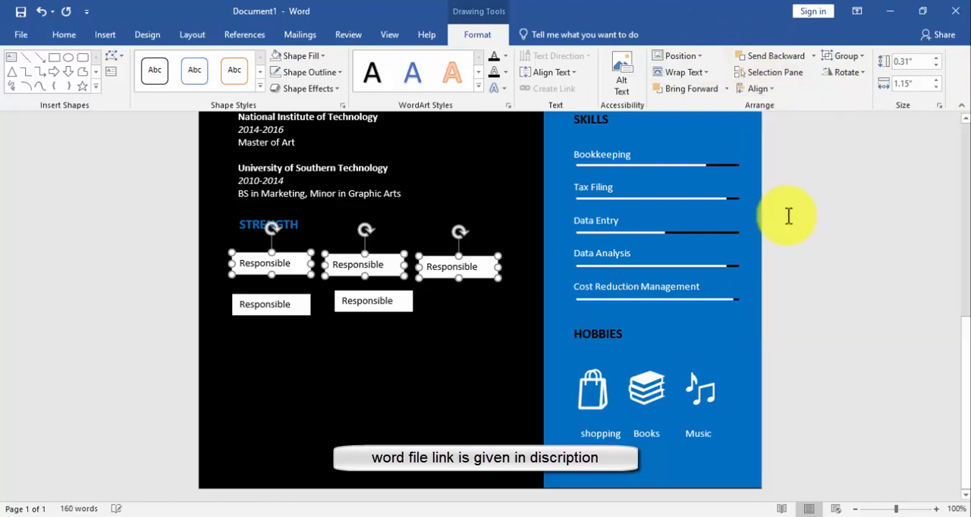
{"action": "left_click", "coordinate": [758, 88]}
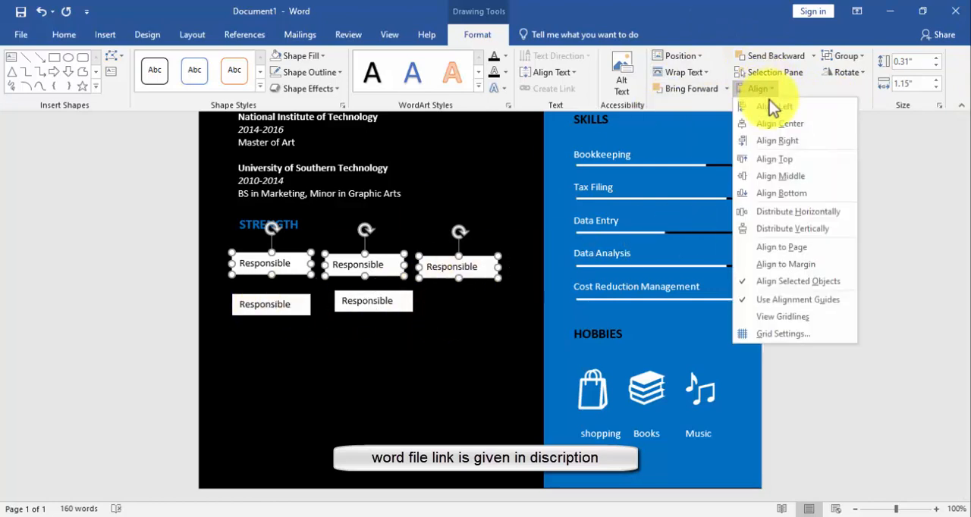
{"action": "left_click", "coordinate": [779, 156]}
Try to left-align the upper row's middle Responsible box
{"action": "left_click", "coordinate": [299, 304]}
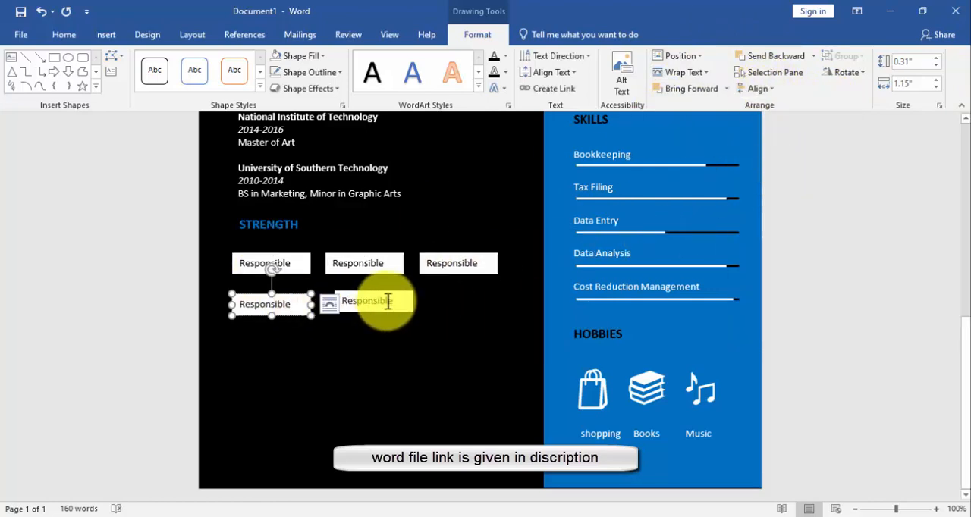
{"action": "left_click", "coordinate": [379, 302]}
{"action": "left_click", "coordinate": [395, 262]}
{"action": "left_click", "coordinate": [764, 88]}
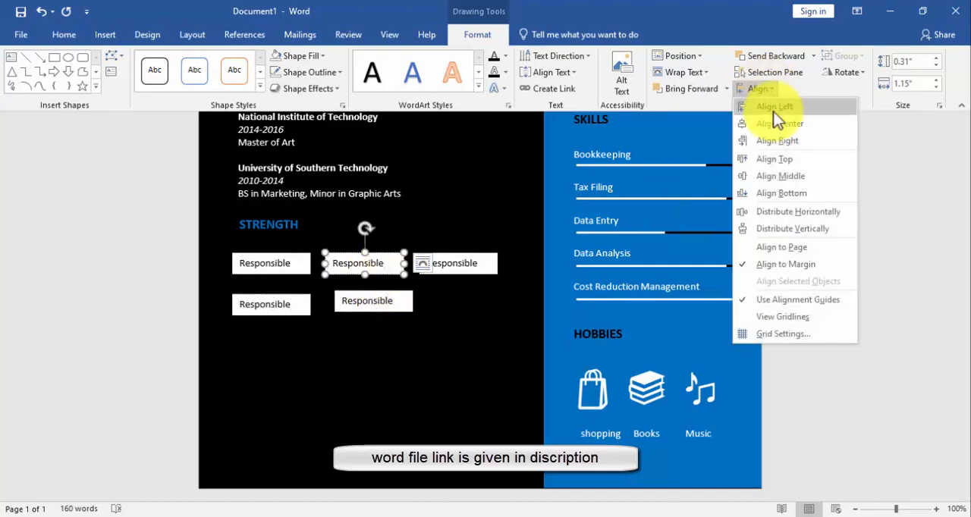
{"action": "left_click", "coordinate": [774, 114]}
{"action": "key", "text": "ctrl+z"}
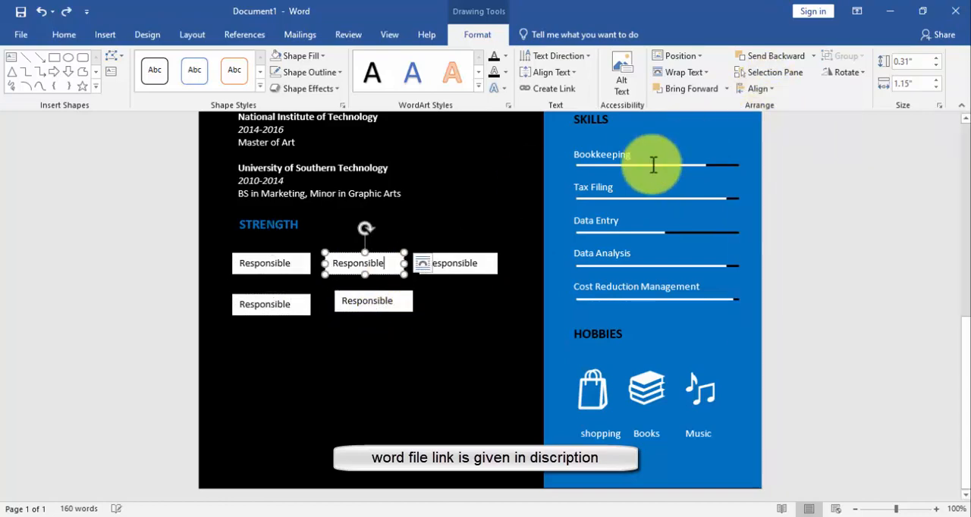
Left-align the second Responsible box of the lower row with the middle box of the upper row
{"action": "left_click", "coordinate": [455, 321]}
{"action": "scroll", "coordinate": [424, 311], "scroll_direction": "down", "scroll_amount": 4}
{"action": "left_click", "coordinate": [369, 345]}
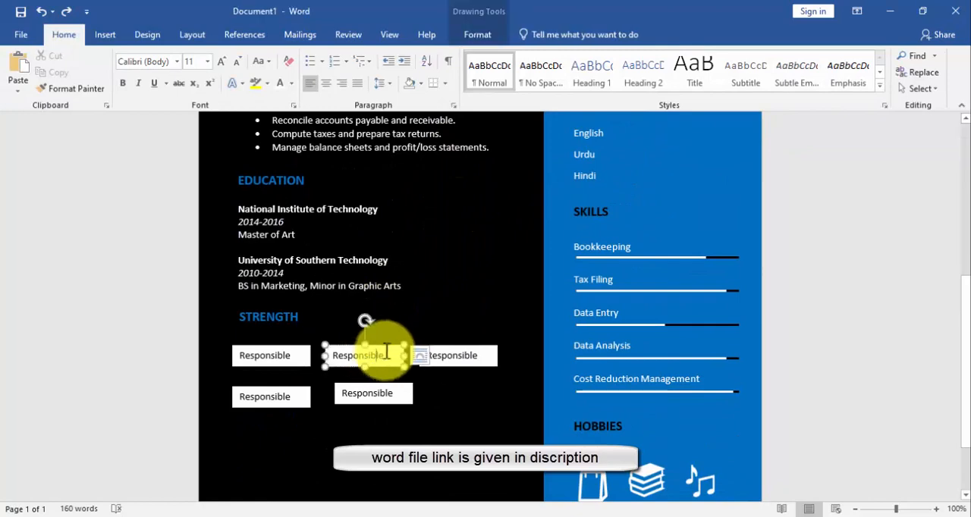
{"action": "left_click", "coordinate": [390, 388], "text": "shift"}
{"action": "left_click", "coordinate": [477, 34]}
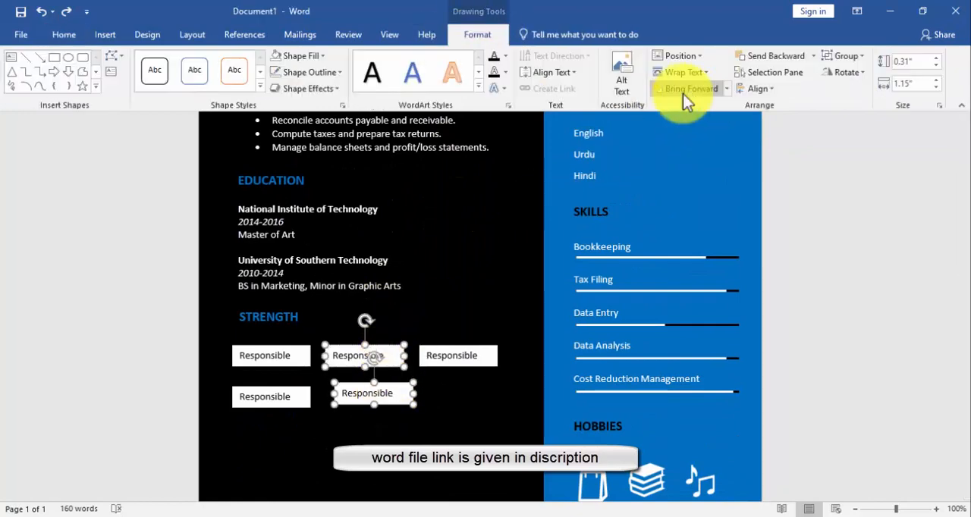
{"action": "left_click", "coordinate": [758, 88]}
{"action": "left_click", "coordinate": [775, 106]}
{"action": "scroll", "coordinate": [426, 330], "scroll_direction": "down", "scroll_amount": 2}
{"action": "scroll", "coordinate": [426, 329], "scroll_direction": "down", "scroll_amount": 1}
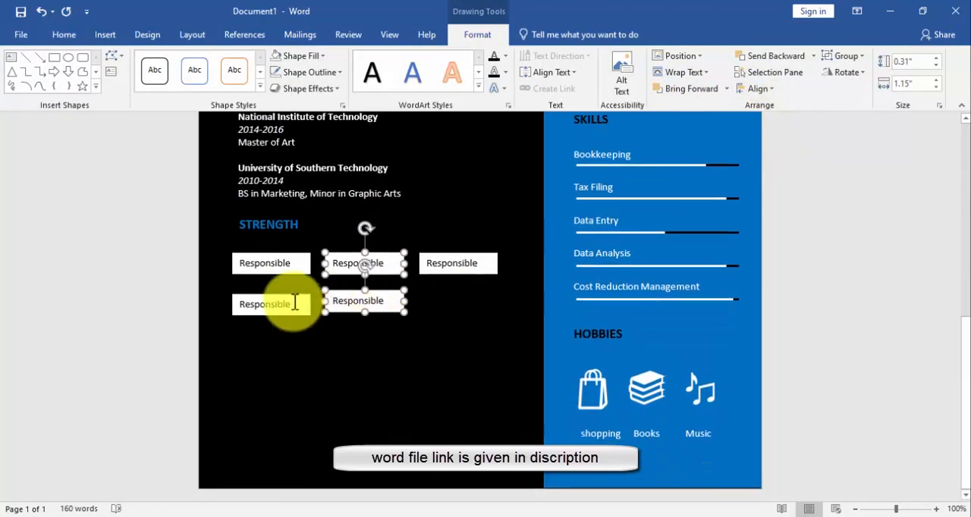
Align the bottoms of the two Responsible boxes in the lower row
{"action": "left_click", "coordinate": [262, 304]}
{"action": "left_click", "coordinate": [357, 300], "text": "shift"}
{"action": "left_click", "coordinate": [759, 88]}
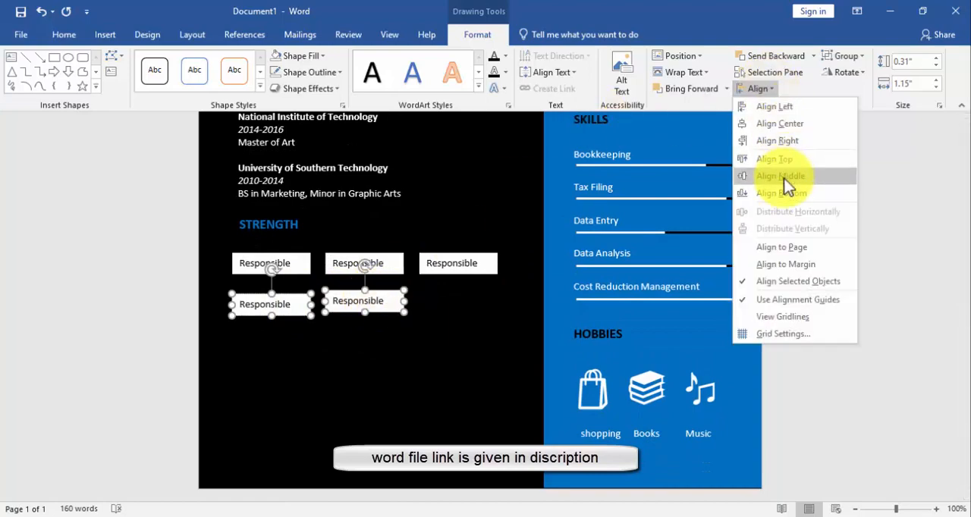
{"action": "left_click", "coordinate": [792, 141]}
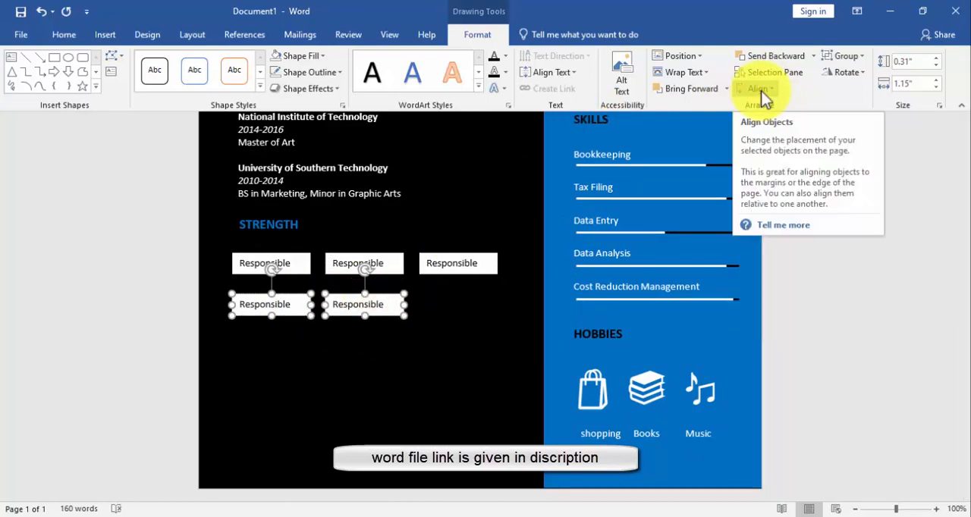
{"action": "left_click", "coordinate": [478, 292]}
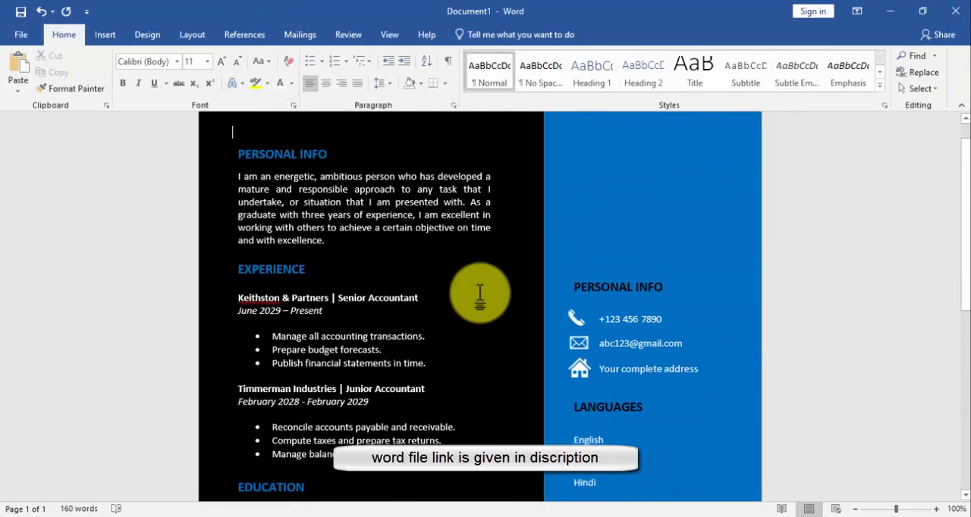
Change the text of the upper row's middle box to "Hardwork" and its last box to "Fast learner"
{"action": "left_click", "coordinate": [396, 258]}
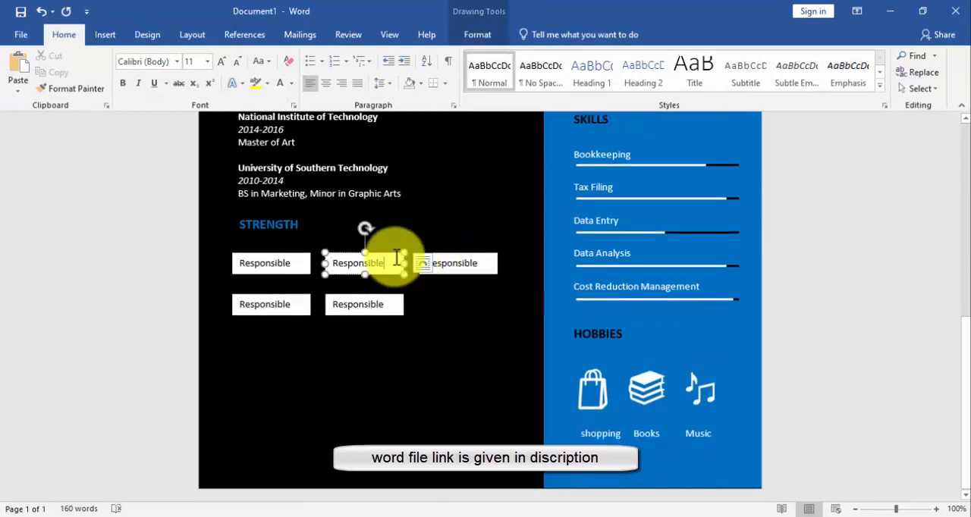
{"action": "key", "text": "BackSpace"}
{"action": "key", "text": "BackSpace"}
{"action": "key", "text": "BackSpace"}
{"action": "key", "text": "BackSpace"}
{"action": "key", "text": "BackSpace"}
{"action": "key", "text": "BackSpace"}
{"action": "key", "text": "BackSpace"}
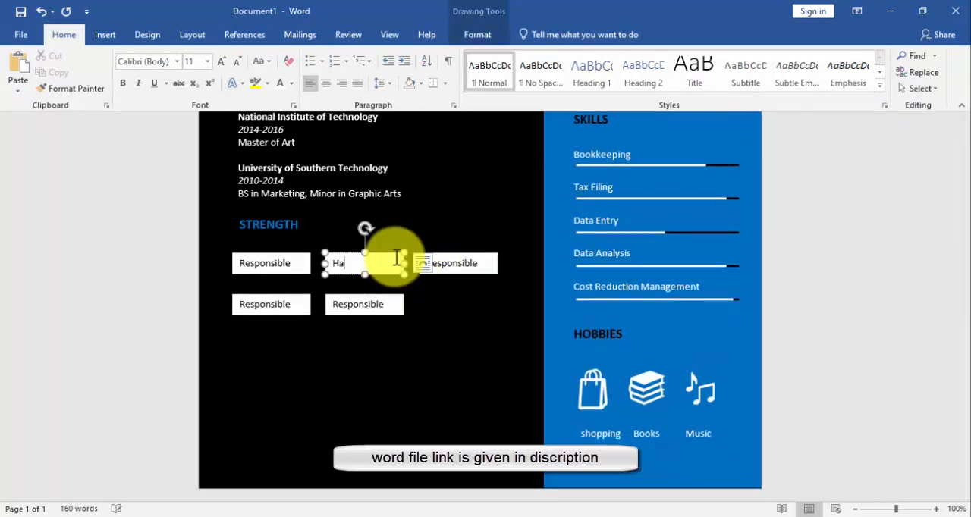
{"action": "left_click", "coordinate": [479, 263]}
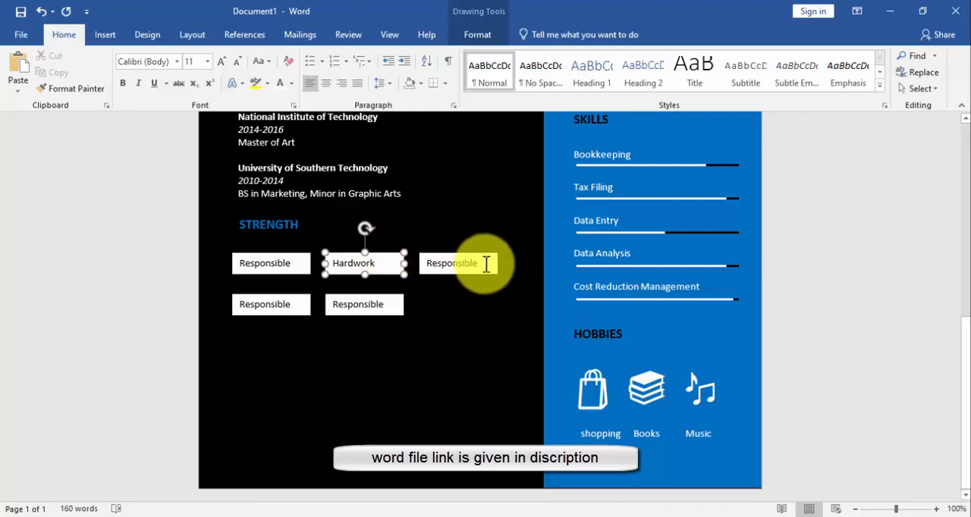
{"action": "key", "text": "BackSpace"}
{"action": "key", "text": "BackSpace"}
{"action": "key", "text": "BackSpace"}
{"action": "key", "text": "BackSpace"}
{"action": "key", "text": "BackSpace"}
{"action": "key", "text": "BackSpace"}
{"action": "key", "text": "BackSpace"}
{"action": "key", "text": "BackSpace"}
{"action": "key", "text": "BackSpace"}
{"action": "key", "text": "BackSpace"}
{"action": "key", "text": "BackSpace"}
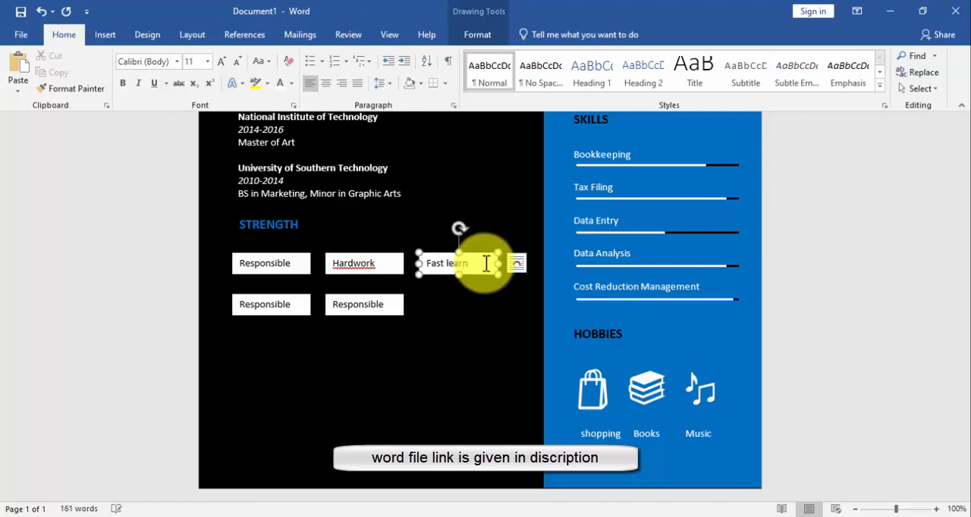
Replace the text in the first box of the lower row with "strength"
{"action": "left_click", "coordinate": [295, 305]}
{"action": "key", "text": "BackSpace"}
{"action": "key", "text": "BackSpace"}
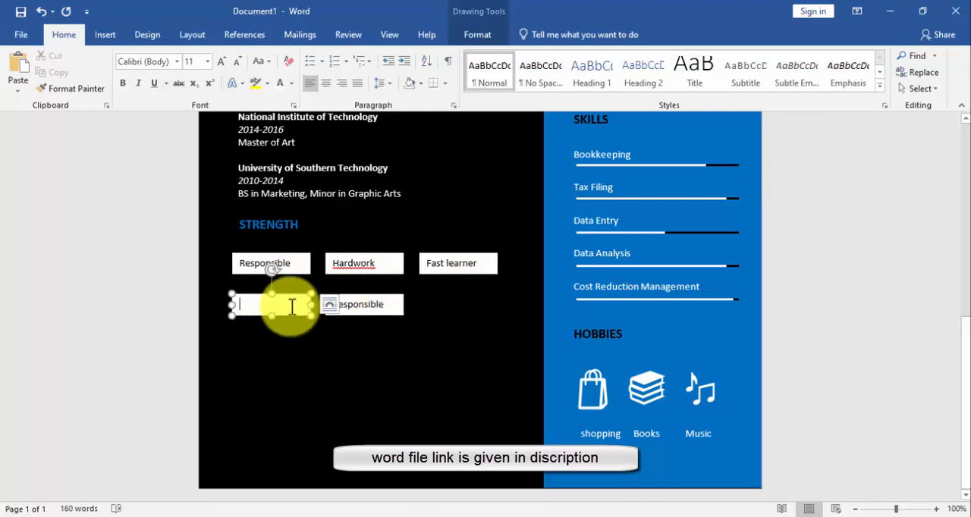
{"action": "type", "text": "strength"}
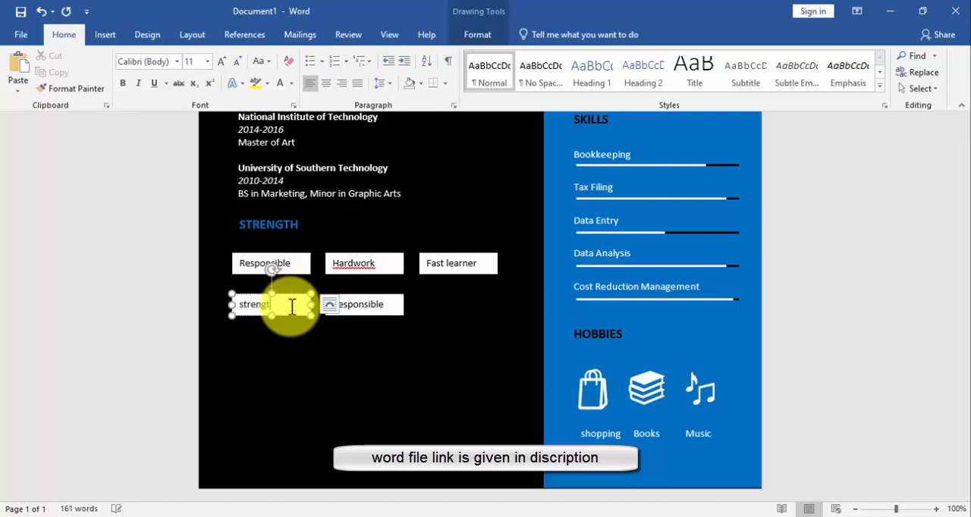
Duplicate the STRENGTH heading, place the copy below the lower row of boxes and change its text to AWARD
{"action": "left_click", "coordinate": [284, 220]}
{"action": "left_click_drag", "start_coordinate": [287, 212], "coordinate": [296, 351]}
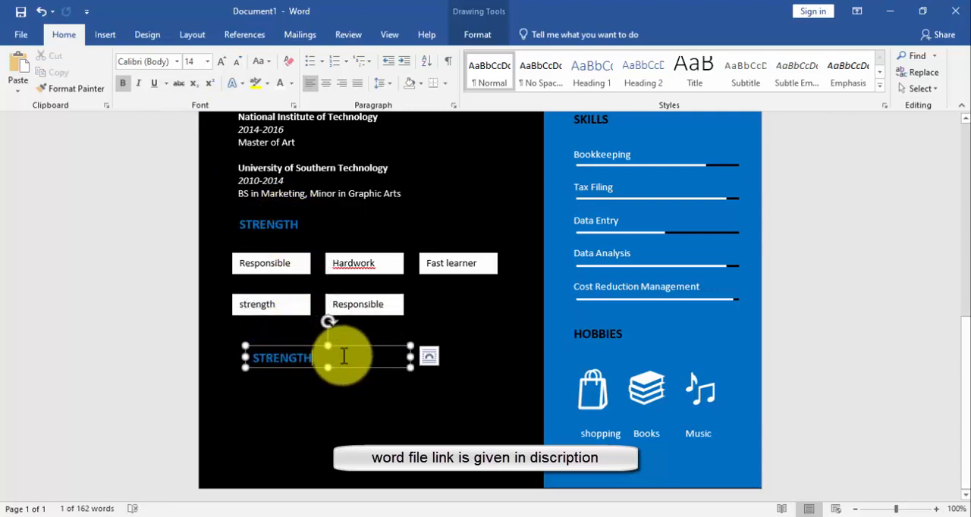
{"action": "key", "text": "BackSpace"}
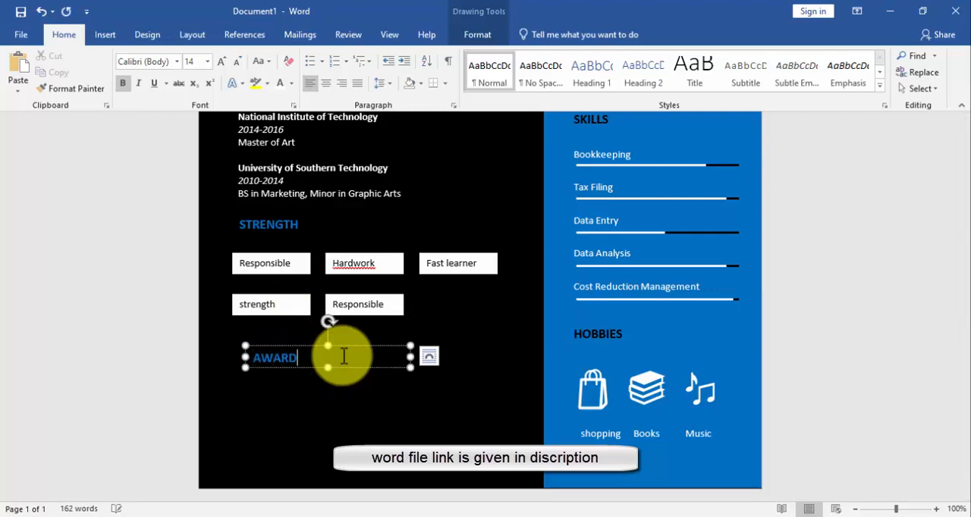
Duplicate the first Responsible box, place the copy below AWARD and enlarge it to about 3.19" wide and 1.06" high
{"action": "left_click", "coordinate": [288, 263]}
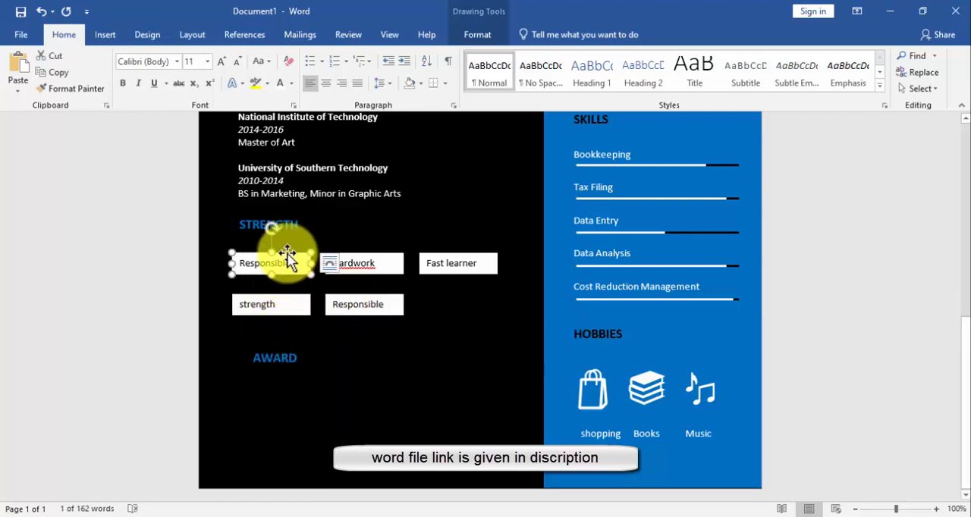
{"action": "key", "text": "ctrl+d"}
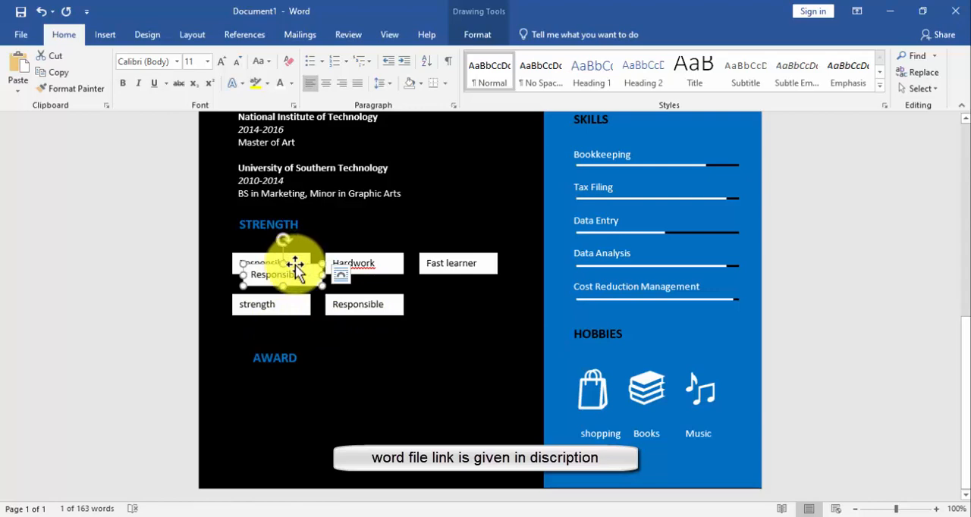
{"action": "left_click_drag", "start_coordinate": [296, 270], "coordinate": [474, 402]}
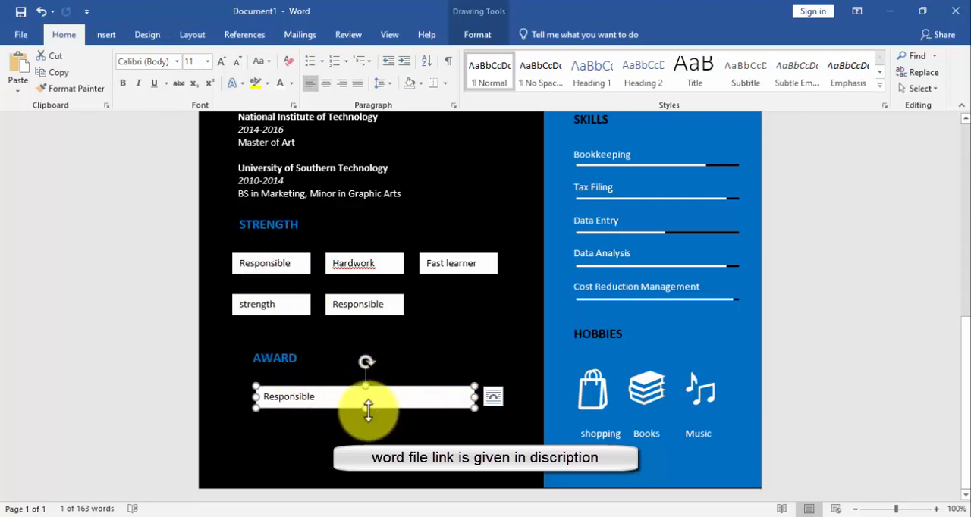
{"action": "left_click_drag", "start_coordinate": [368, 410], "coordinate": [366, 462]}
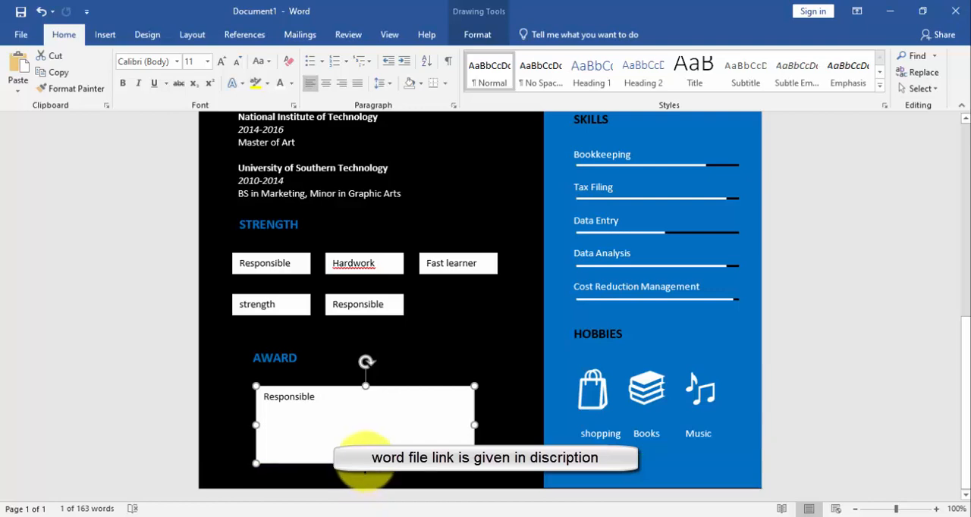
Replace the text of the box below AWARD with "January 2019" in italics and "The employe of the Month" on the next line
{"action": "key", "text": "BackSpace"}
{"action": "key", "text": "BackSpace"}
{"action": "key", "text": "BackSpace"}
{"action": "key", "text": "BackSpace"}
{"action": "key", "text": "BackSpace"}
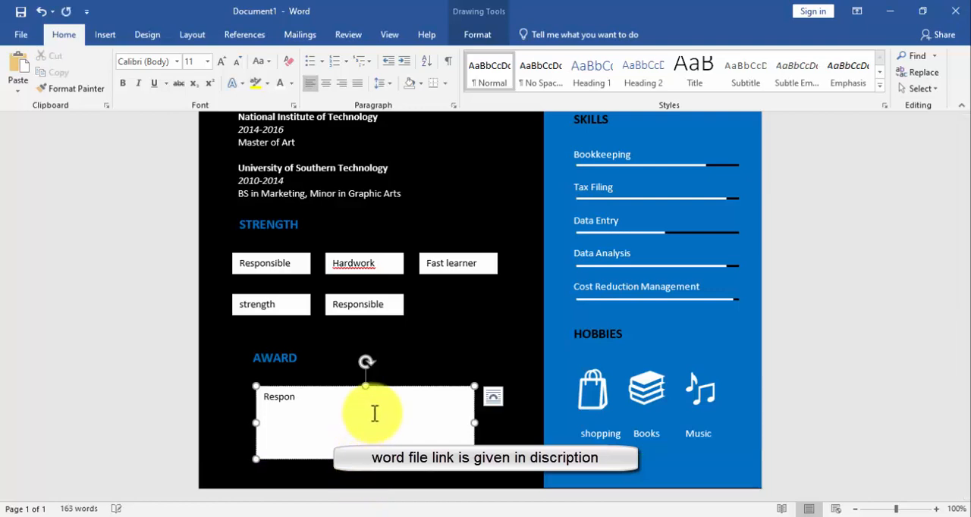
{"action": "type", "text": "January 2019"}
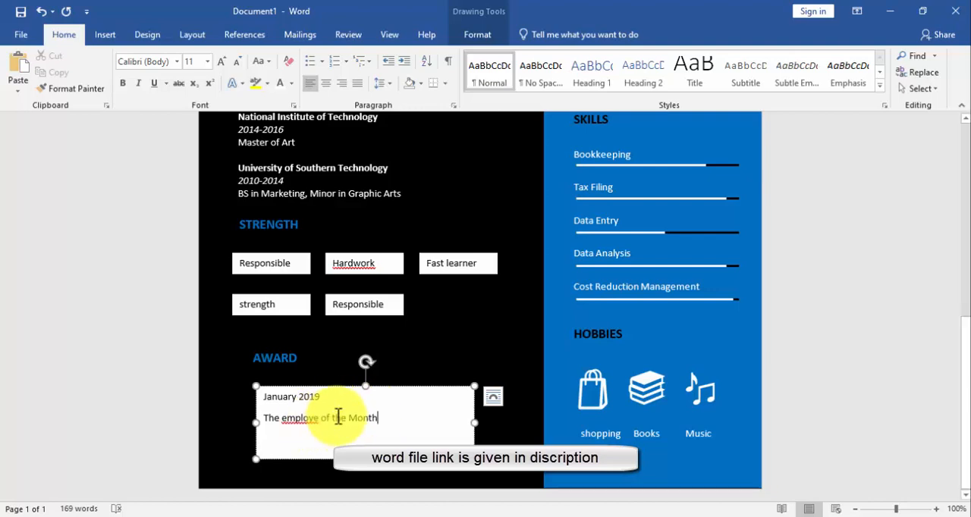
{"action": "left_click_drag", "start_coordinate": [322, 397], "coordinate": [273, 396]}
{"action": "key", "text": "ctrl+i"}
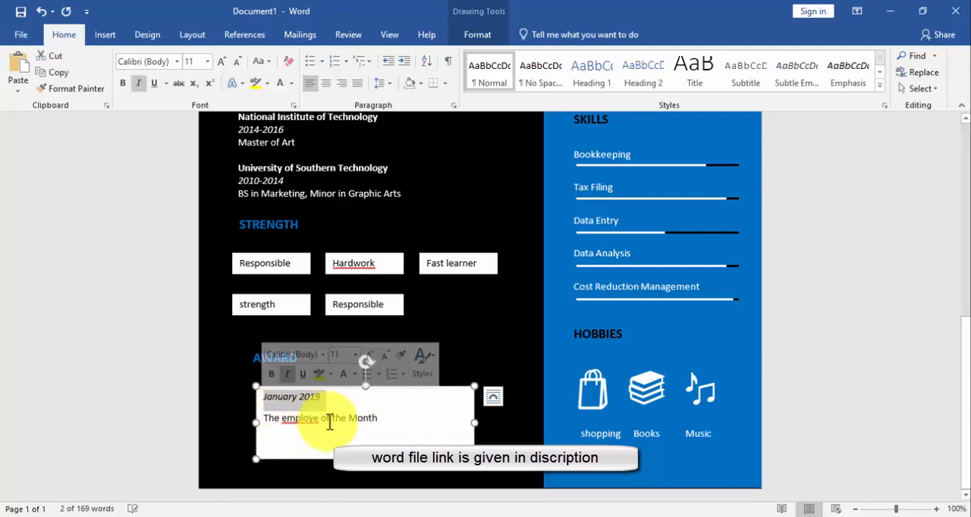
Remove the white fill from the text box below AWARD
{"action": "left_click", "coordinate": [326, 417]}
{"action": "left_click", "coordinate": [477, 34]}
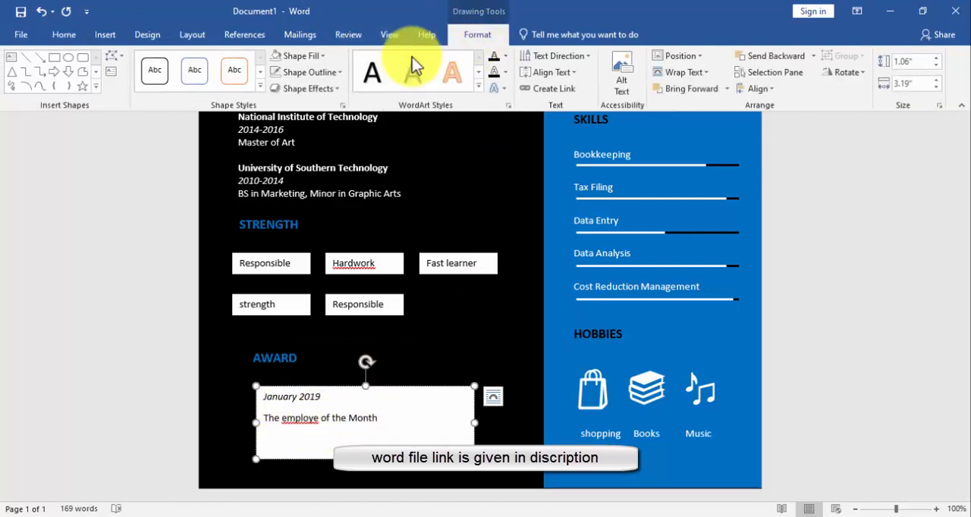
{"action": "left_click", "coordinate": [294, 57]}
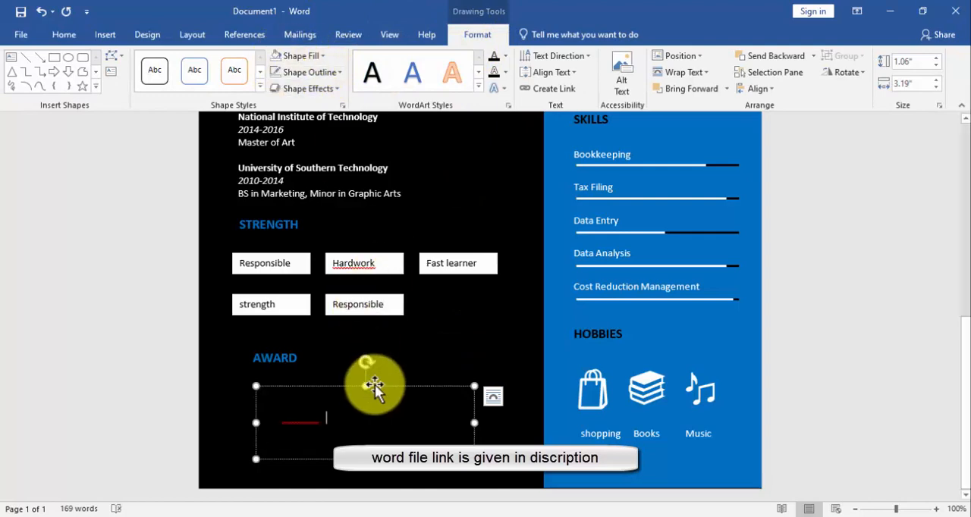
Colour the award text white and shorten its text box to fit the two lines
{"action": "left_click", "coordinate": [74, 35]}
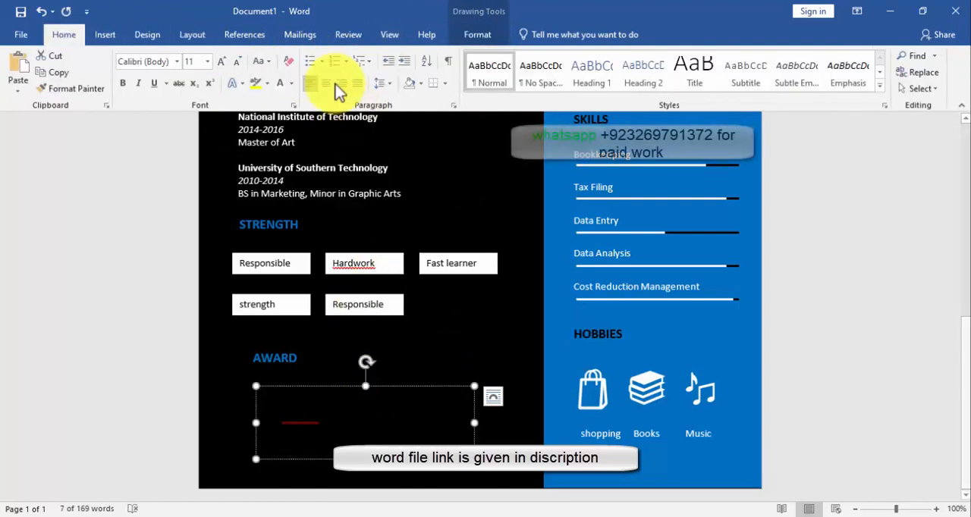
{"action": "left_click", "coordinate": [280, 84]}
{"action": "left_click", "coordinate": [365, 403]}
{"action": "left_click_drag", "start_coordinate": [366, 459], "coordinate": [366, 439]}
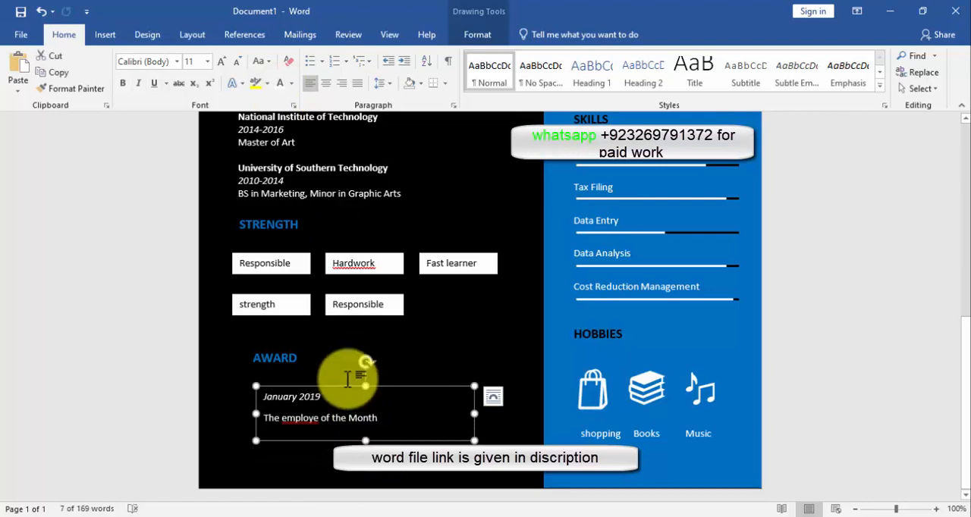
Align the STRENGTH heading, the AWARD heading and the award text box along their left edges
{"action": "left_click", "coordinate": [274, 358], "text": "shift"}
{"action": "left_click", "coordinate": [269, 225], "text": "shift"}
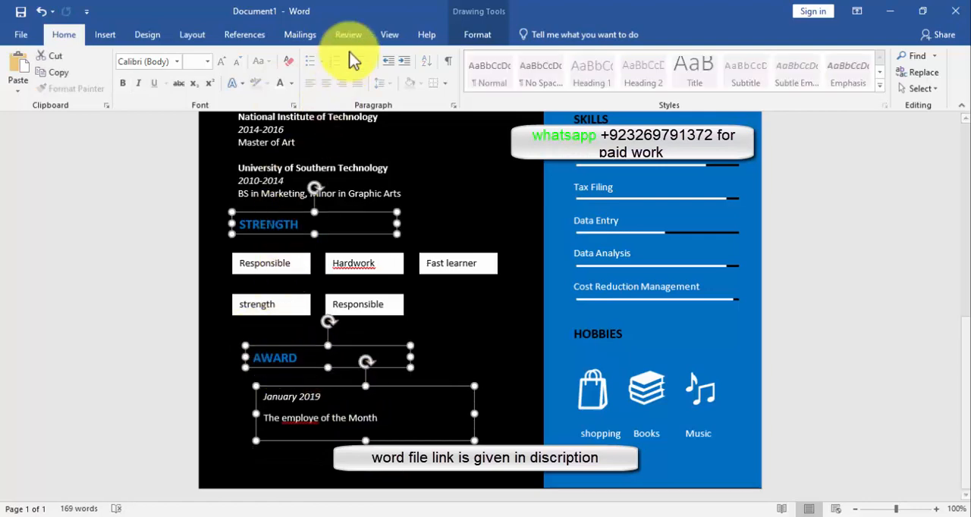
{"action": "left_click", "coordinate": [489, 37]}
{"action": "left_click", "coordinate": [777, 89]}
{"action": "left_click", "coordinate": [782, 109]}
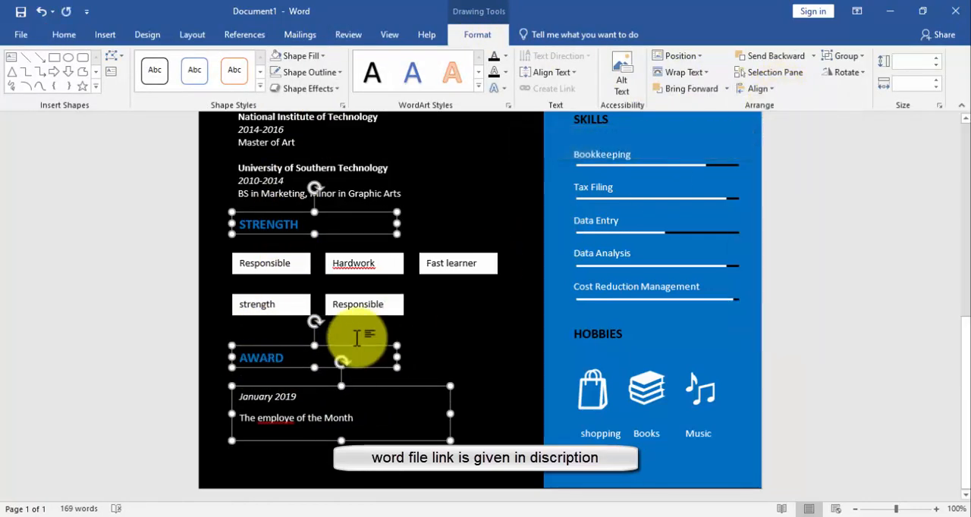
{"action": "left_click", "coordinate": [345, 456]}
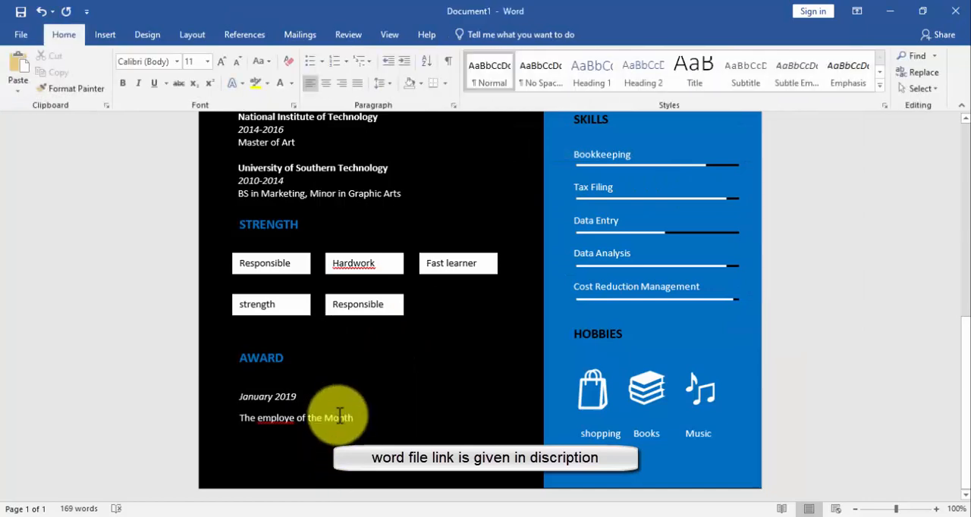
Shift the award text box and the AWARD heading slightly upwards
{"action": "left_click", "coordinate": [339, 417]}
{"action": "left_click_drag", "start_coordinate": [325, 391], "coordinate": [321, 382]}
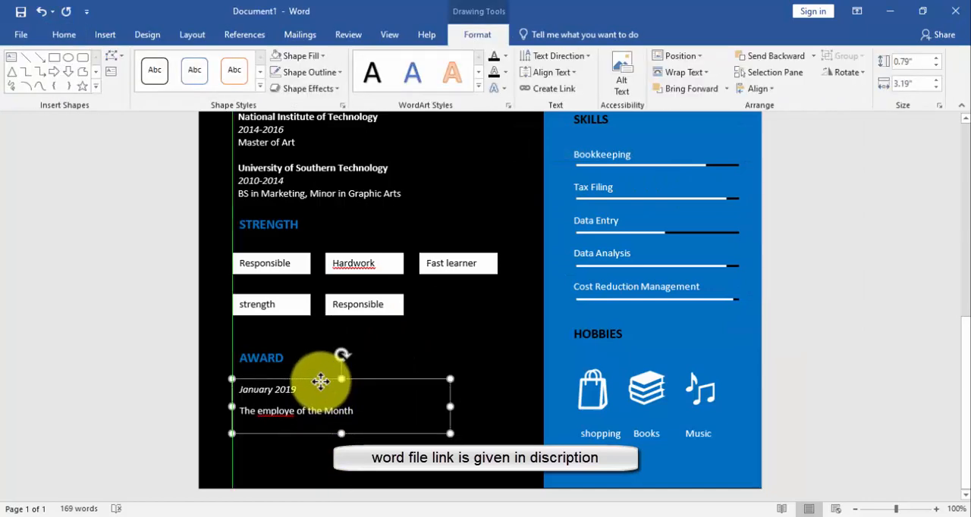
{"action": "left_click", "coordinate": [271, 354]}
{"action": "left_click_drag", "start_coordinate": [270, 343], "coordinate": [270, 336]}
Draw a circle about 1.85" across and place it in the blue sidebar above PERSONAL INFO
{"action": "scroll", "coordinate": [407, 361], "scroll_direction": "up", "scroll_amount": 1}
{"action": "scroll", "coordinate": [406, 361], "scroll_direction": "up", "scroll_amount": 10}
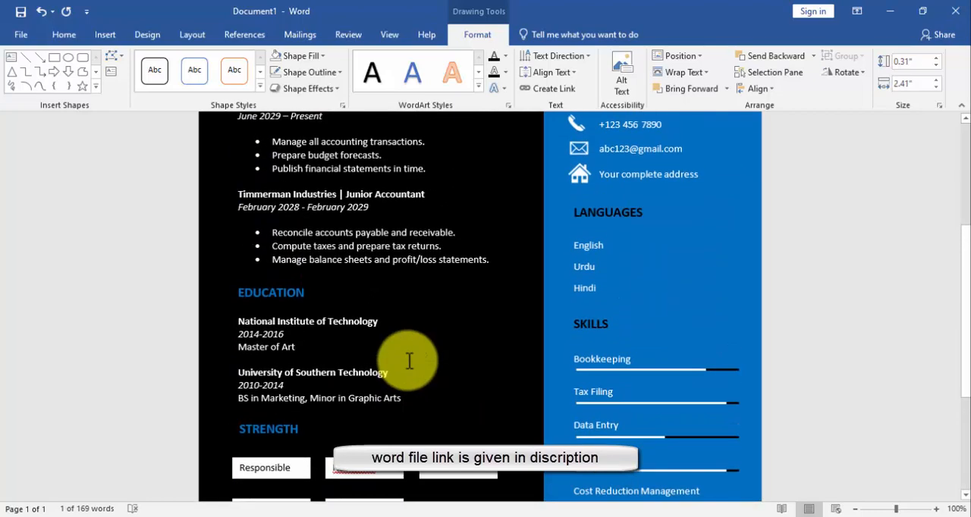
{"action": "left_click", "coordinate": [104, 34]}
{"action": "left_click", "coordinate": [142, 88]}
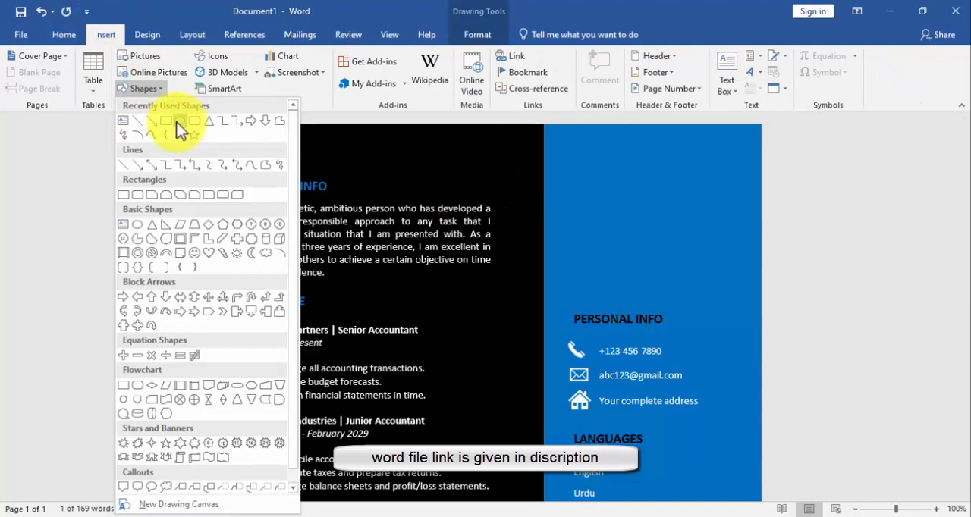
{"action": "left_click", "coordinate": [177, 122]}
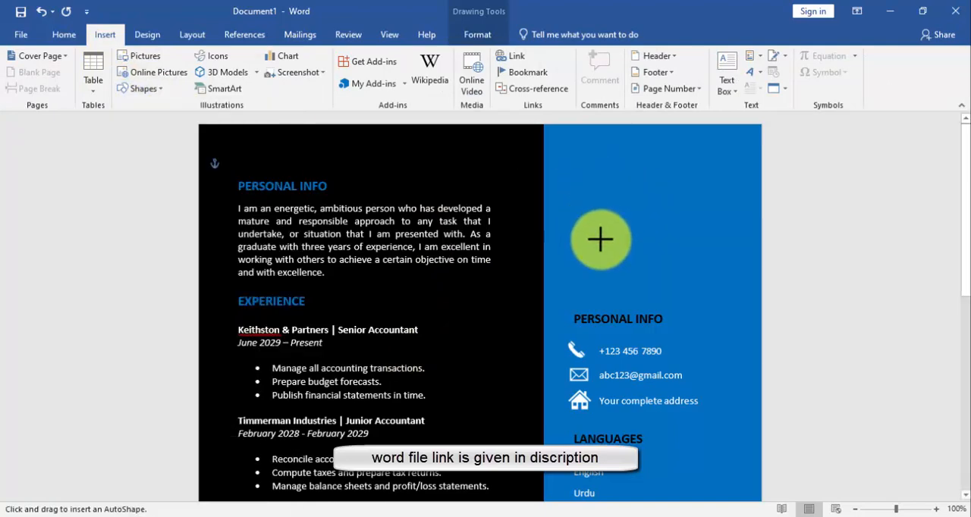
{"action": "left_click_drag", "start_coordinate": [600, 239], "coordinate": [715, 354]}
{"action": "left_click_drag", "start_coordinate": [668, 305], "coordinate": [650, 249]}
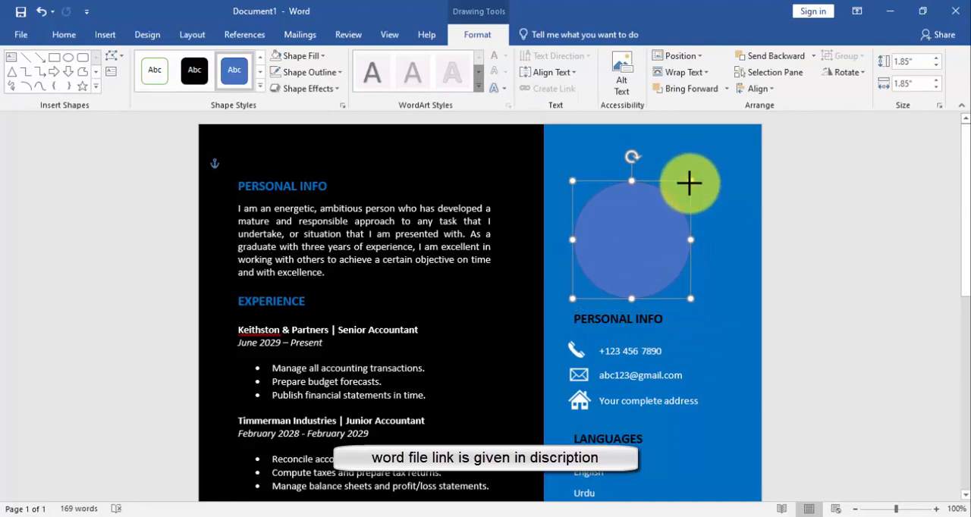
Resize the sidebar circle to 1.7" by 1.7" and move it slightly up, clear of the PERSONAL INFO heading
{"action": "left_click_drag", "start_coordinate": [689, 182], "coordinate": [684, 188]}
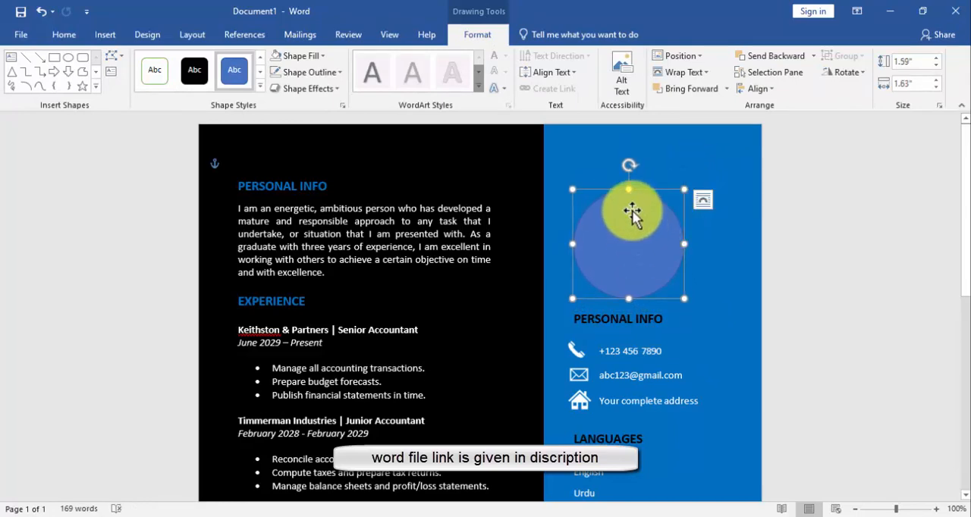
{"action": "left_click", "coordinate": [938, 79]}
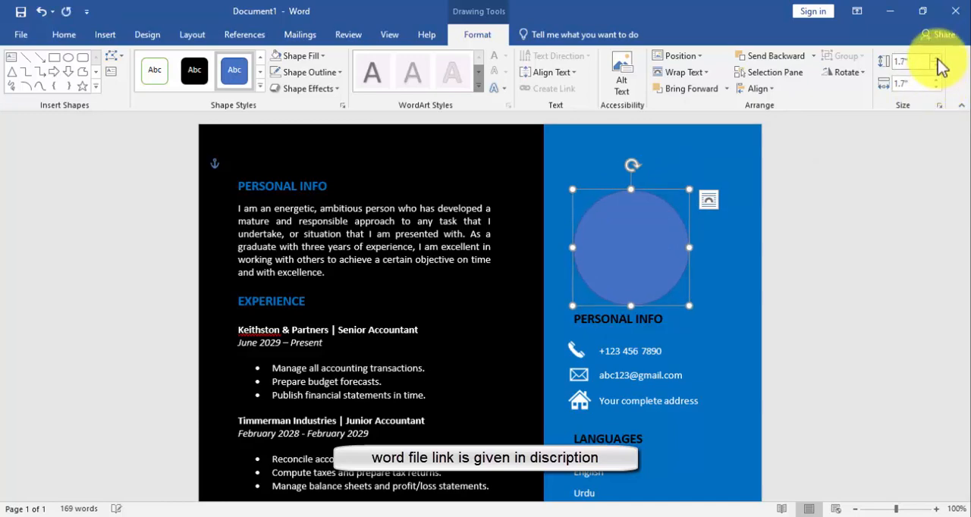
{"action": "left_click_drag", "start_coordinate": [637, 241], "coordinate": [638, 238]}
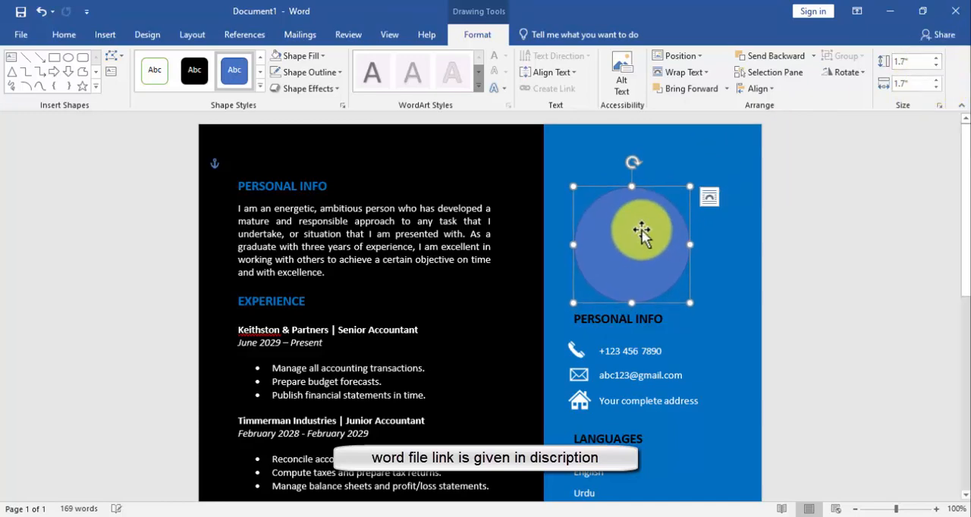
Fill the circle with the portrait picture of the man in sunglasses, taken from the Downloads folder
{"action": "left_click", "coordinate": [288, 55]}
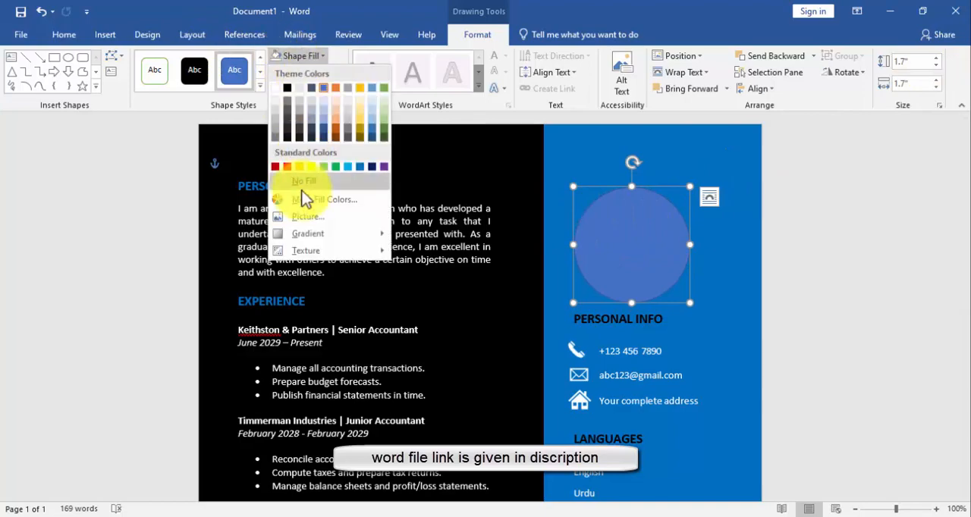
{"action": "left_click", "coordinate": [303, 198]}
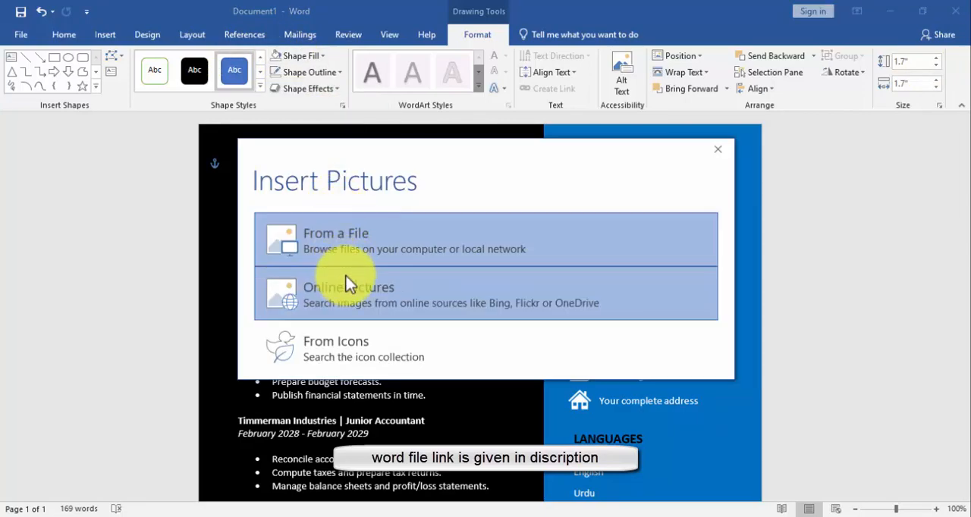
{"action": "left_click", "coordinate": [355, 256]}
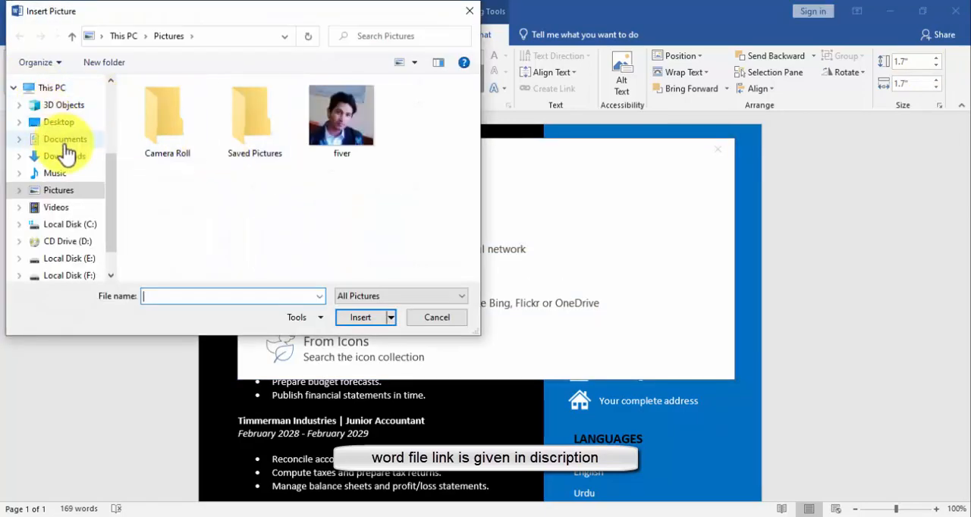
{"action": "left_click", "coordinate": [65, 156]}
{"action": "left_click", "coordinate": [173, 125]}
{"action": "left_click", "coordinate": [357, 318]}
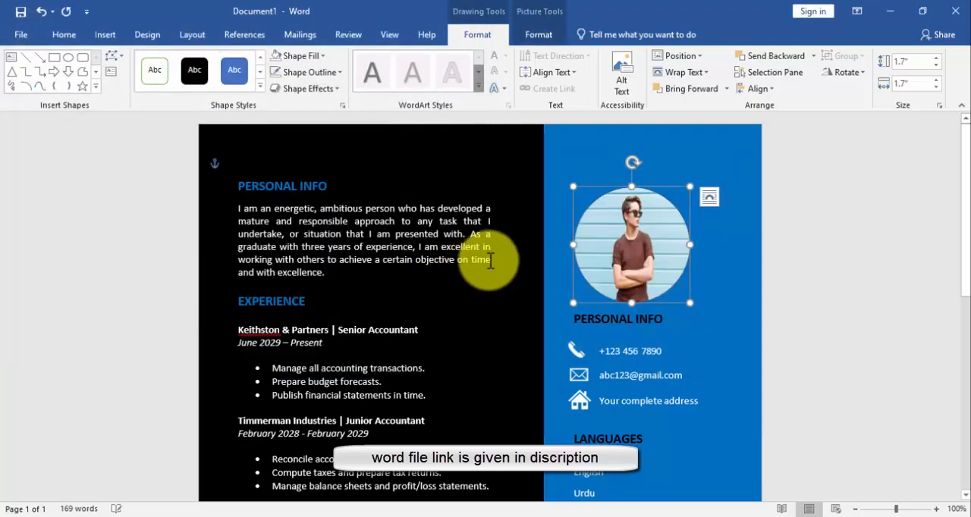
Crop the portrait by enlarging and repositioning the picture inside the circle so the head and shoulders fill it
{"action": "left_click", "coordinate": [551, 35]}
{"action": "left_click", "coordinate": [805, 72]}
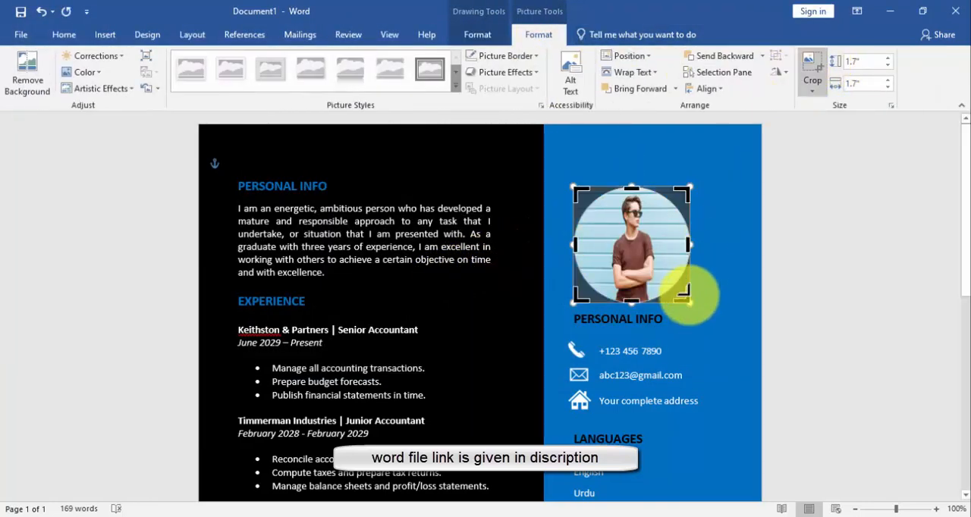
{"action": "left_click_drag", "start_coordinate": [688, 301], "coordinate": [708, 339]}
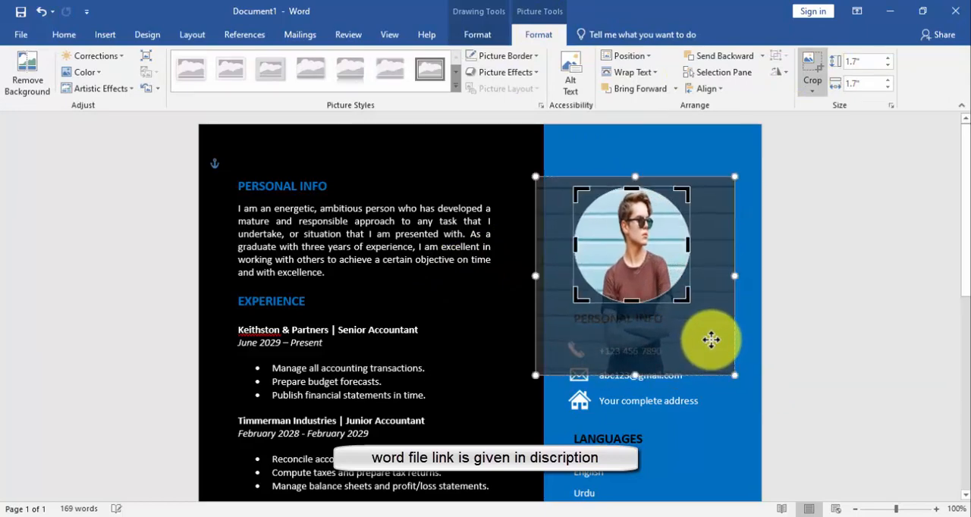
{"action": "left_click_drag", "start_coordinate": [533, 176], "coordinate": [523, 173]}
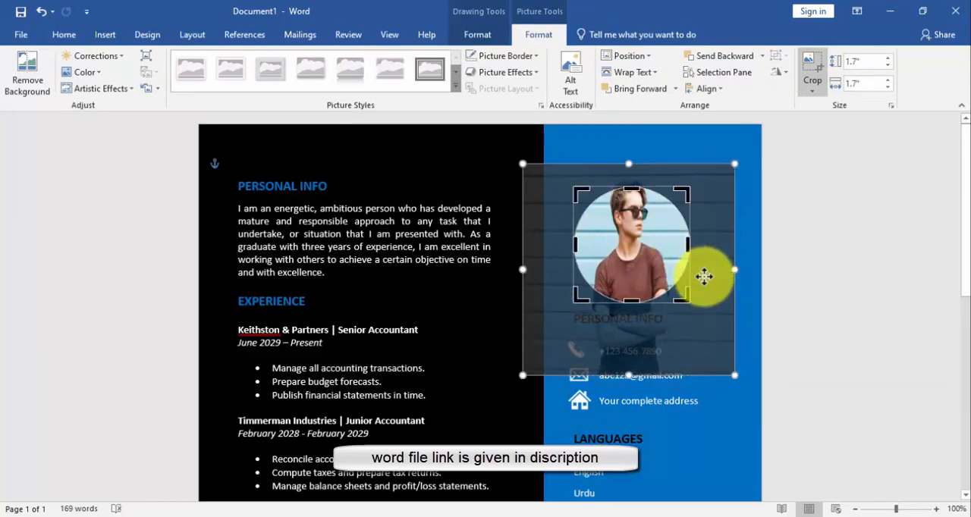
{"action": "left_click_drag", "start_coordinate": [704, 276], "coordinate": [705, 300]}
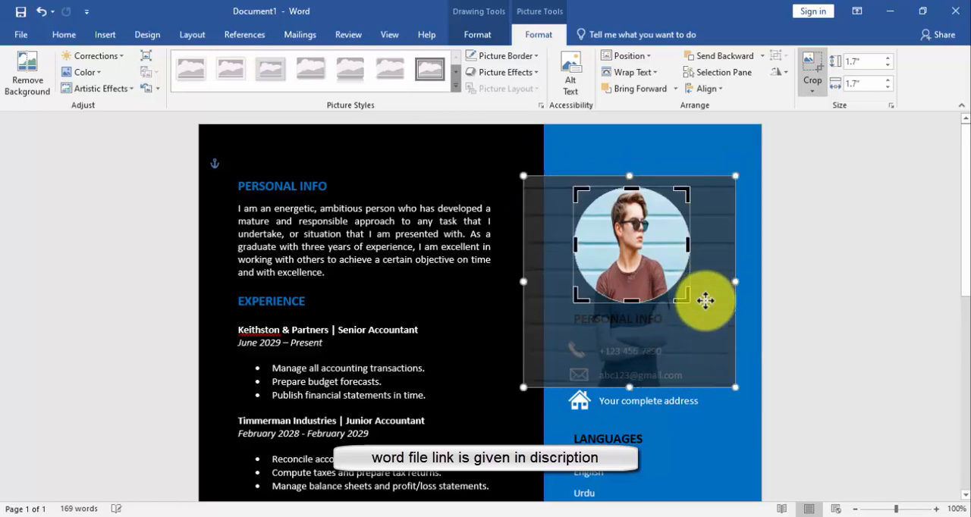
{"action": "left_click", "coordinate": [654, 163]}
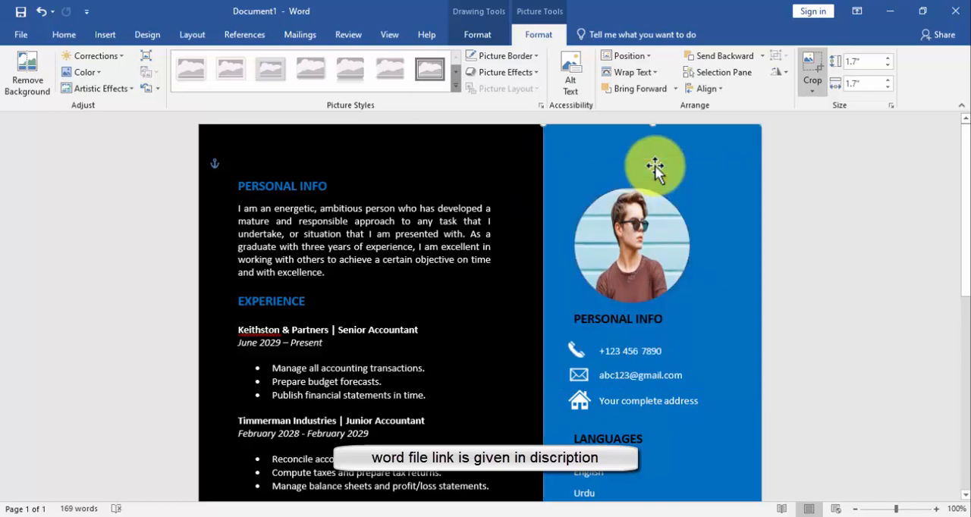
Copy the PERSONAL INFO heading above the photo and replace its text with the person's full name in capitals
{"action": "left_click", "coordinate": [598, 315]}
{"action": "left_click_drag", "start_coordinate": [612, 311], "coordinate": [633, 157]}
{"action": "key", "text": "BackSpace"}
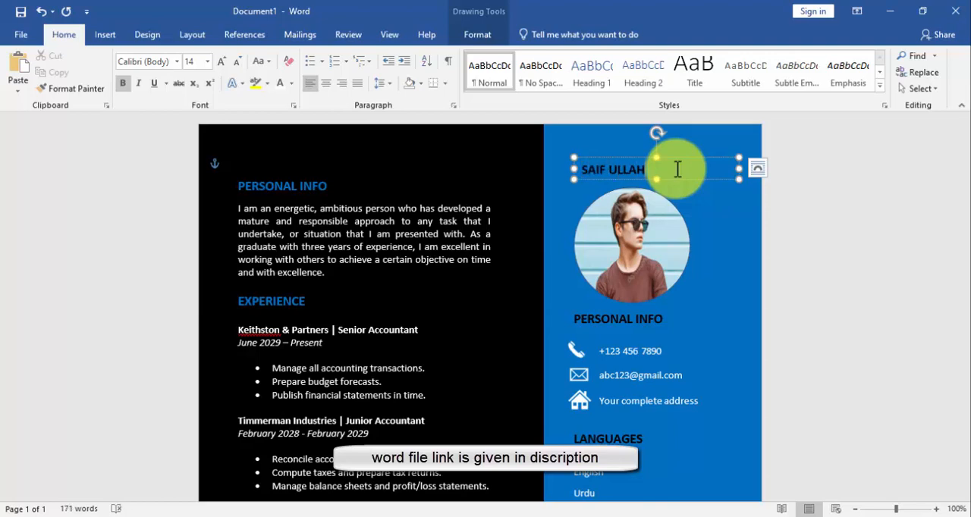
Set the name above the photo to 18 pt, and make its text box taller and place it higher
{"action": "triple_click", "coordinate": [677, 169]}
{"action": "left_click", "coordinate": [106, 34]}
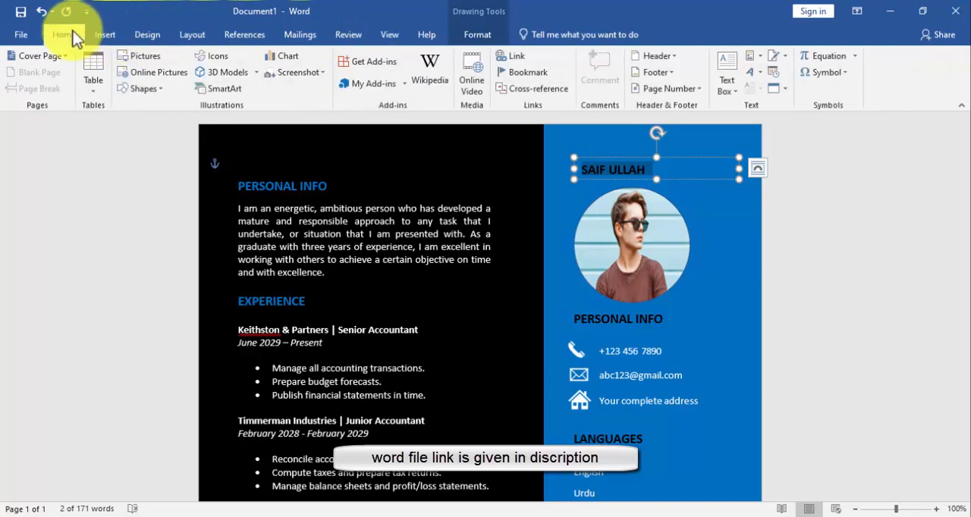
{"action": "left_click", "coordinate": [67, 34]}
{"action": "left_click", "coordinate": [207, 61]}
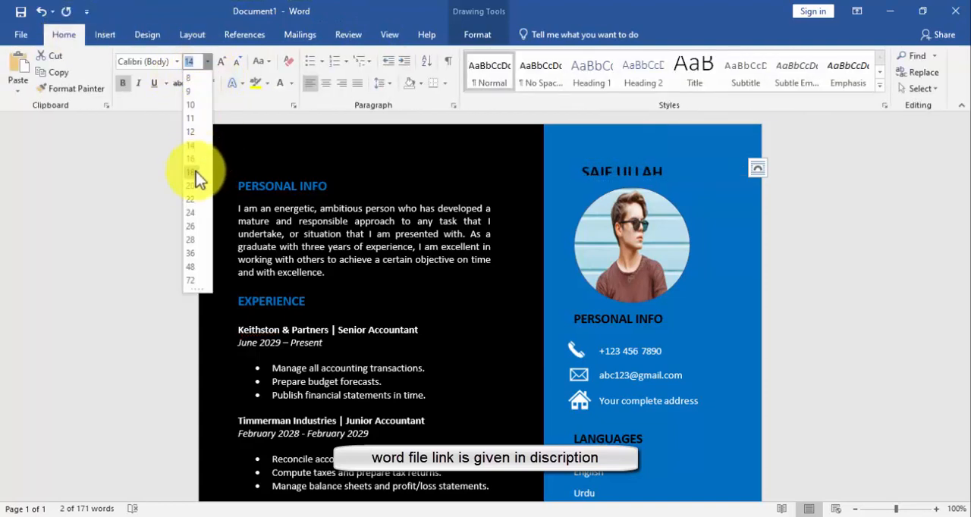
{"action": "left_click", "coordinate": [195, 171]}
{"action": "left_click_drag", "start_coordinate": [624, 157], "coordinate": [625, 153]}
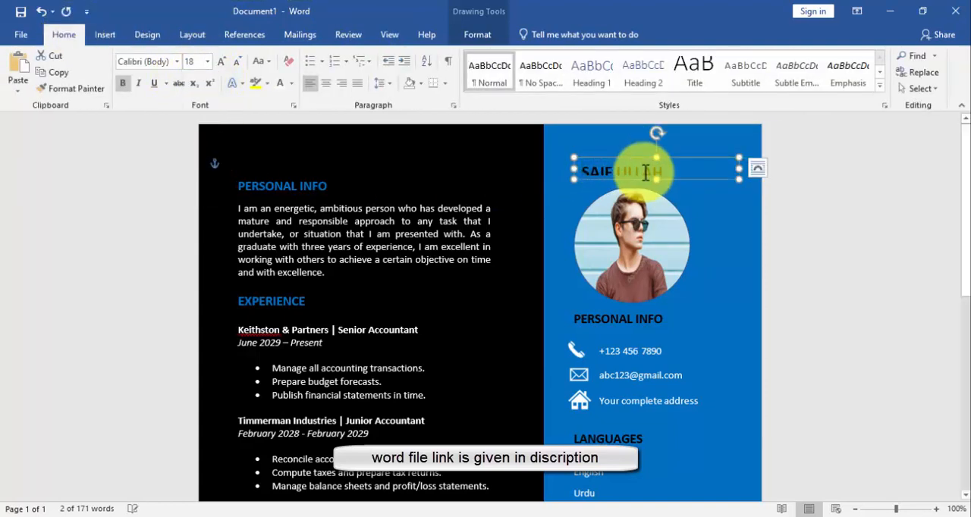
{"action": "left_click_drag", "start_coordinate": [656, 180], "coordinate": [656, 187]}
{"action": "left_click_drag", "start_coordinate": [620, 158], "coordinate": [621, 144]}
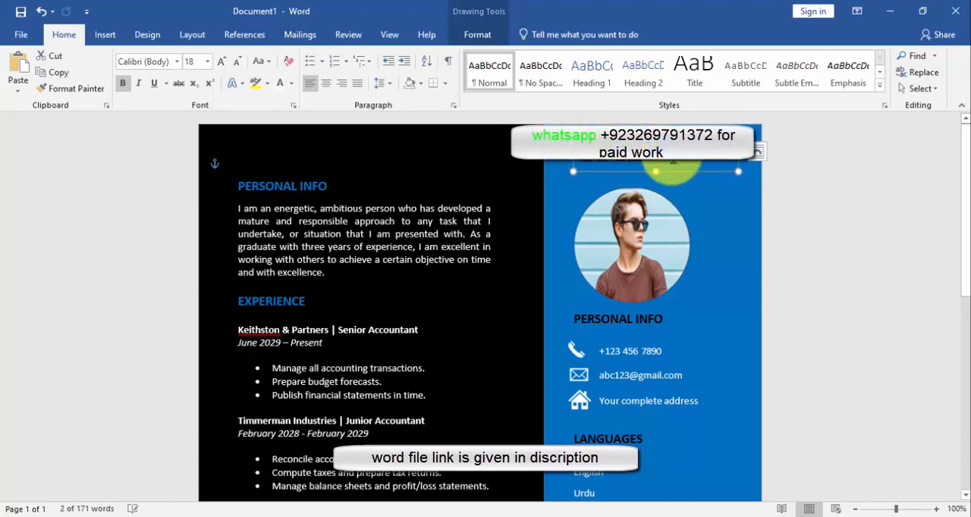
{"action": "left_click_drag", "start_coordinate": [658, 172], "coordinate": [656, 180]}
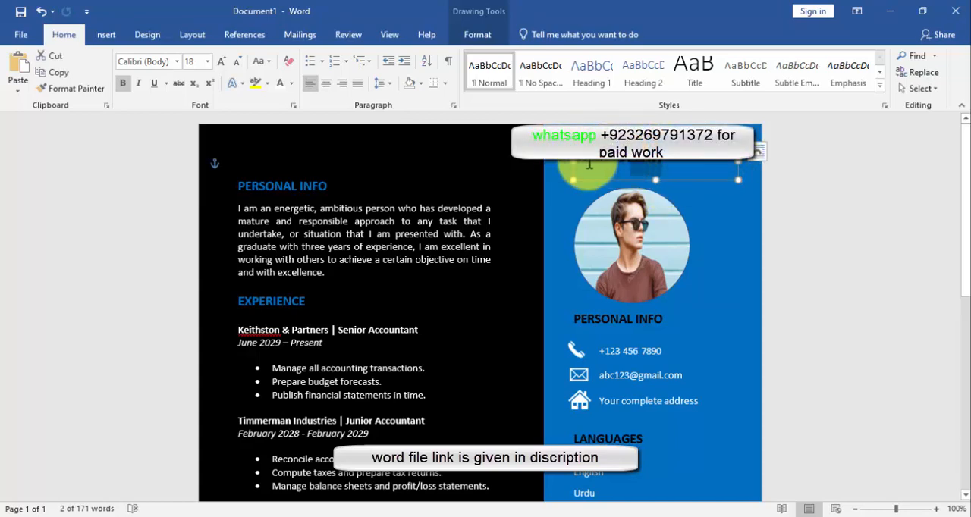
Set the name above the photo to 24 pt and colour it white
{"action": "left_click", "coordinate": [207, 62]}
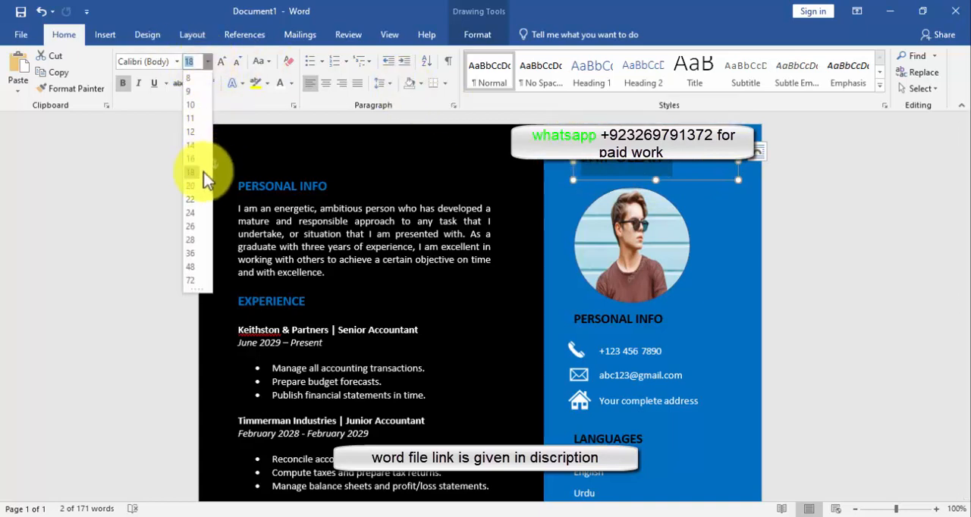
{"action": "left_click", "coordinate": [194, 213]}
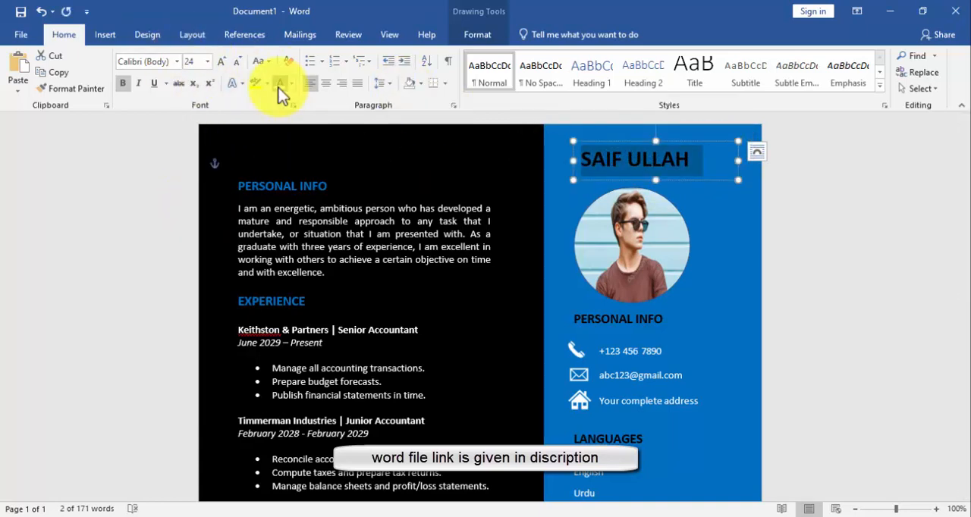
{"action": "left_click", "coordinate": [559, 198]}
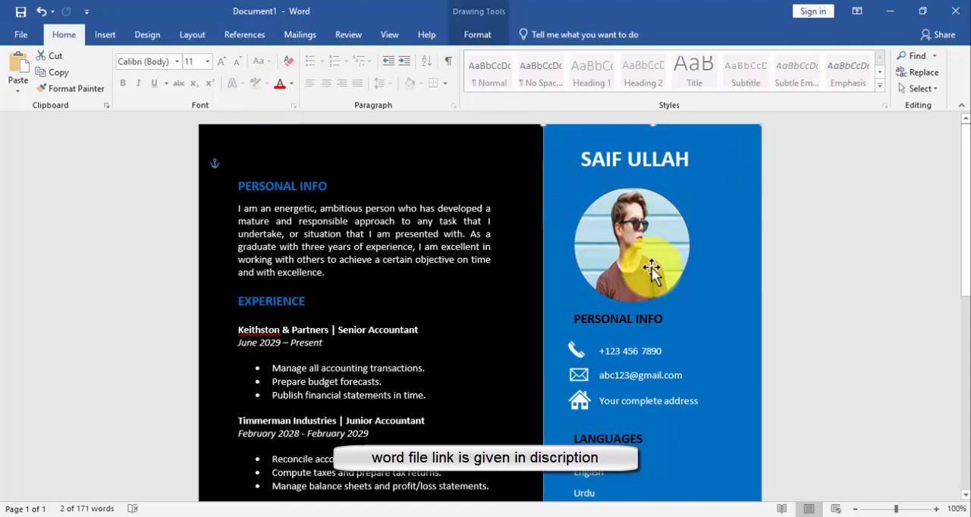
Align the name's text box with the left edge of the sidebar's PERSONAL INFO heading
{"action": "left_click", "coordinate": [625, 150]}
{"action": "left_click", "coordinate": [622, 317], "text": "shift"}
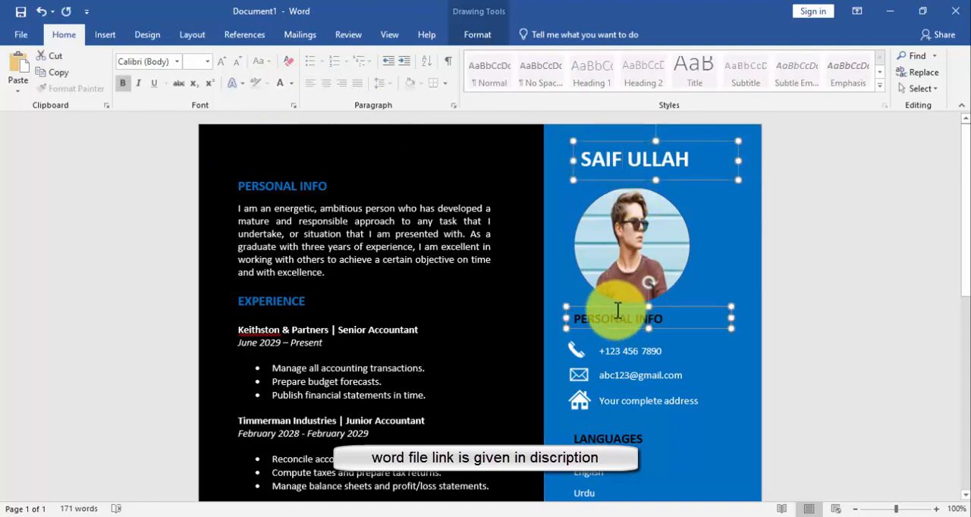
{"action": "left_click", "coordinate": [477, 34]}
{"action": "left_click", "coordinate": [756, 89]}
{"action": "left_click", "coordinate": [769, 106]}
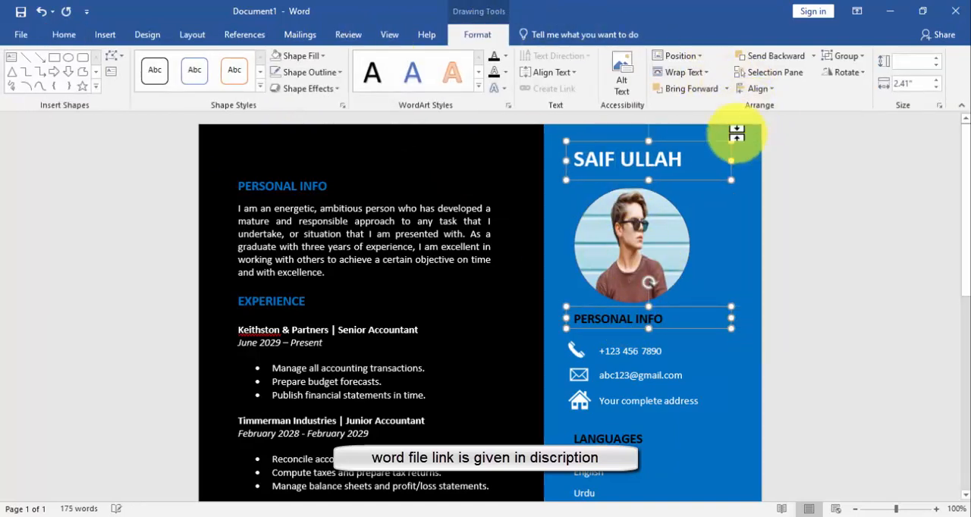
Give the circular photo a thick black outline and move it slightly up
{"action": "left_click", "coordinate": [652, 227]}
{"action": "left_click", "coordinate": [311, 72]}
{"action": "left_click", "coordinate": [289, 103]}
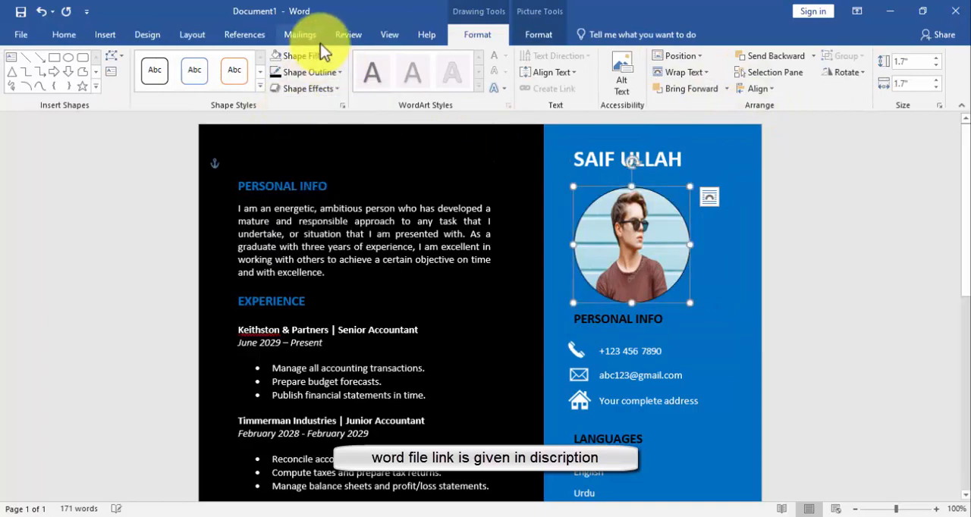
{"action": "left_click", "coordinate": [726, 247]}
Check the finished résumé from top to bottom and zoom the page out to 66%
{"action": "scroll", "coordinate": [725, 247], "scroll_direction": "down", "scroll_amount": 1}
{"action": "scroll", "coordinate": [726, 247], "scroll_direction": "down", "scroll_amount": 6}
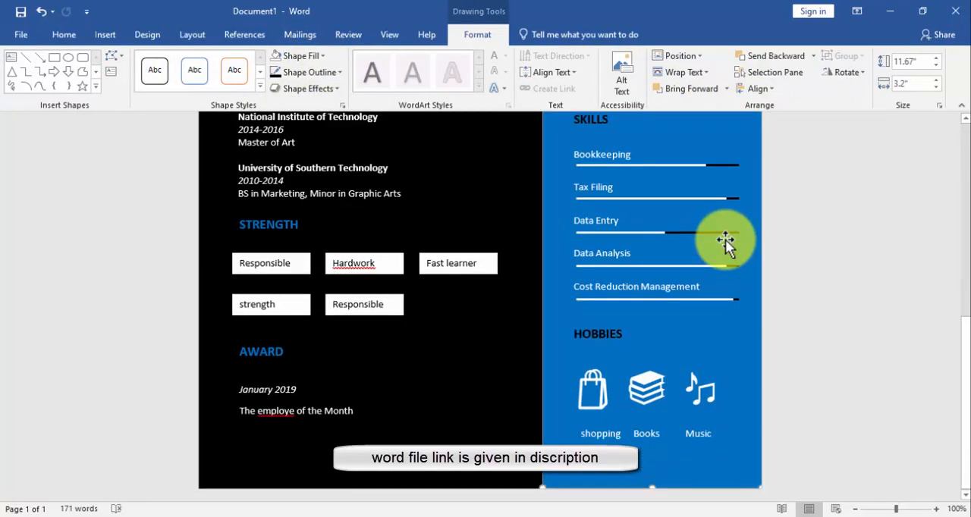
{"action": "scroll", "coordinate": [725, 239], "scroll_direction": "up", "scroll_amount": 7}
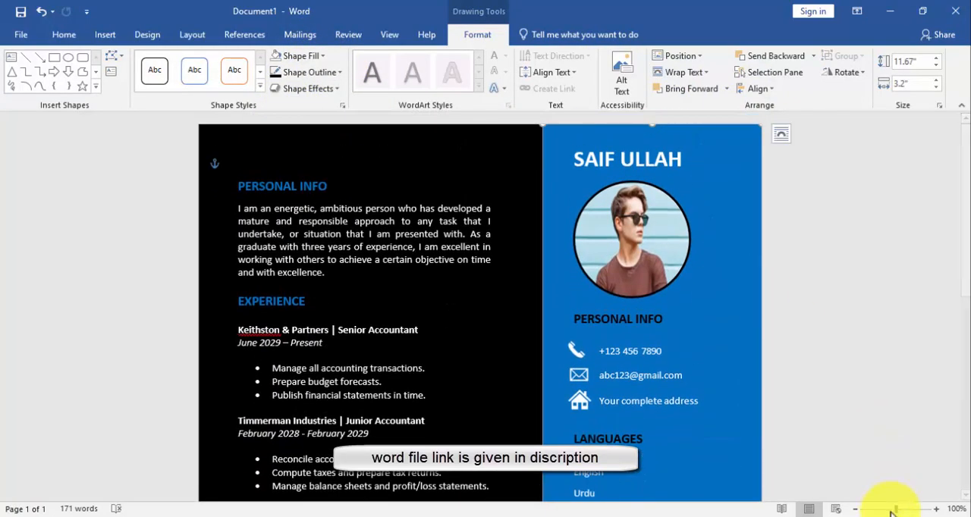
{"action": "left_click", "coordinate": [891, 509]}
{"action": "mouse_move", "coordinate": [890, 509]}
{"action": "left_mouse_down"}
{"action": "mouse_move", "coordinate": [859, 511]}
{"action": "mouse_move", "coordinate": [886, 507]}
{"action": "left_mouse_up"}
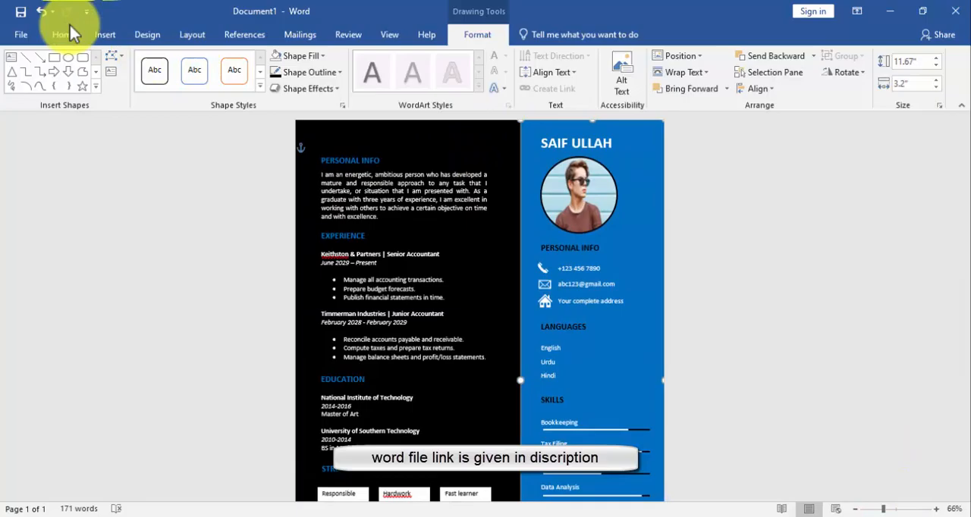
Save the résumé to the Desktop as Doc1 in a file format other than Word Document
{"action": "left_click", "coordinate": [20, 33]}
{"action": "left_click", "coordinate": [28, 156]}
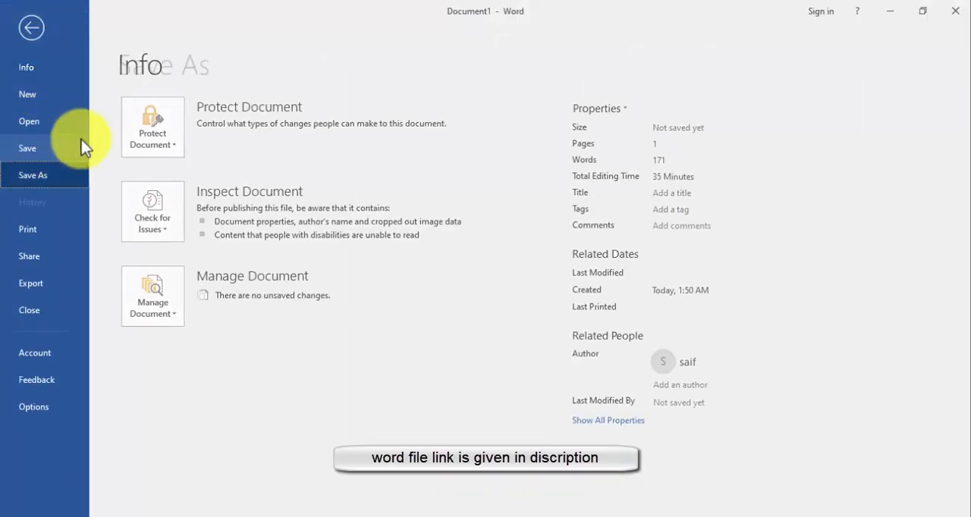
{"action": "left_click", "coordinate": [414, 182]}
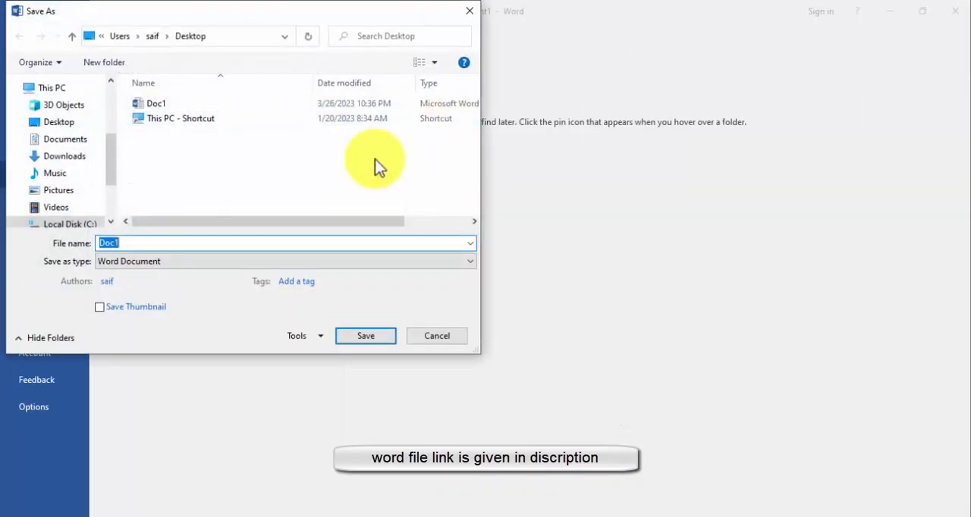
{"action": "left_click", "coordinate": [236, 261]}
{"action": "left_click", "coordinate": [190, 342]}
{"action": "left_click", "coordinate": [363, 372]}
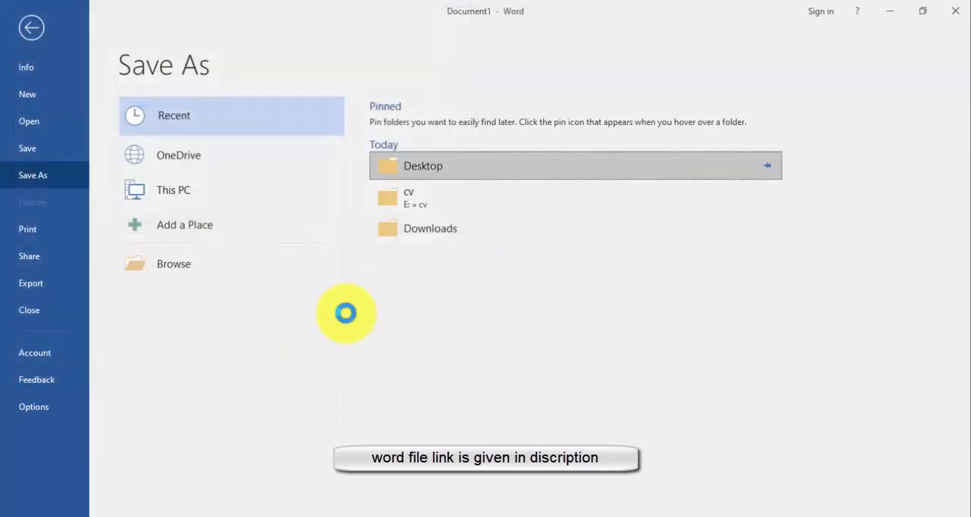